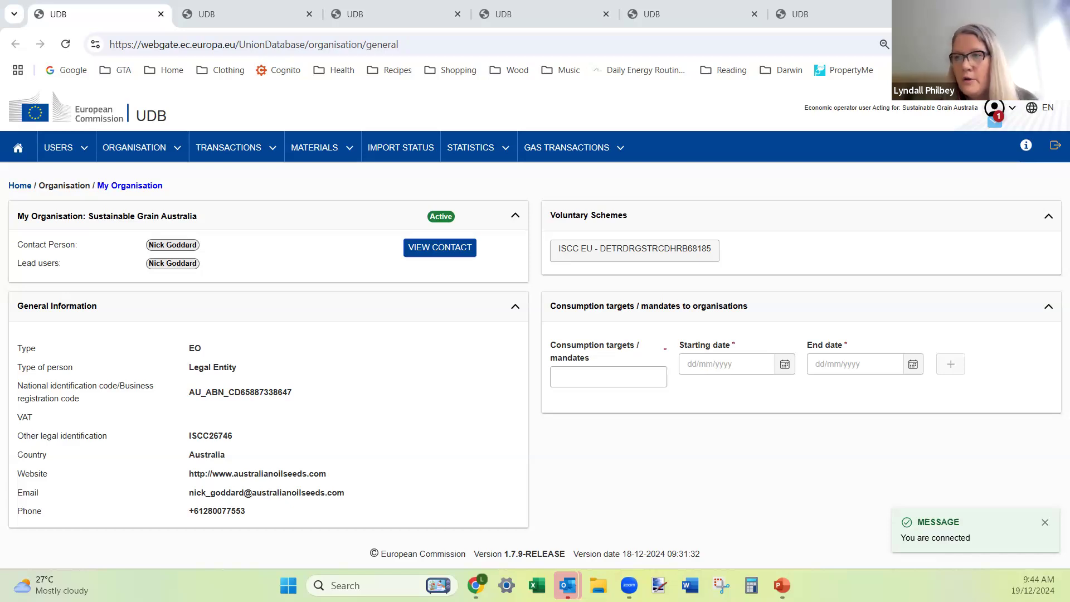
- Look over the open Initial Stock Registration, Stock Accounts and Manage Transactions pages
left_click(360, 16)
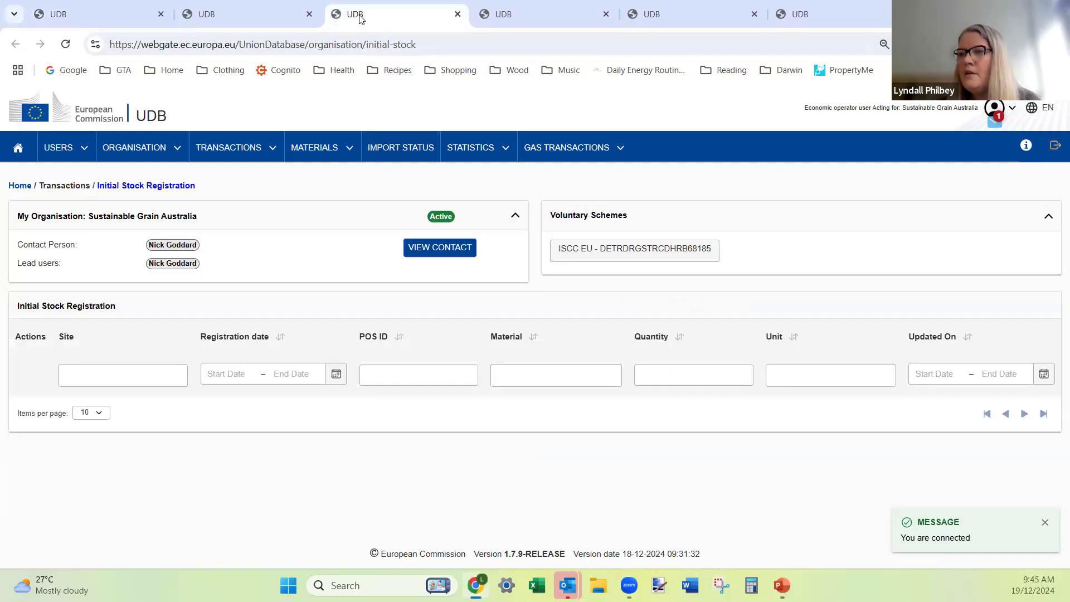
left_click(501, 18)
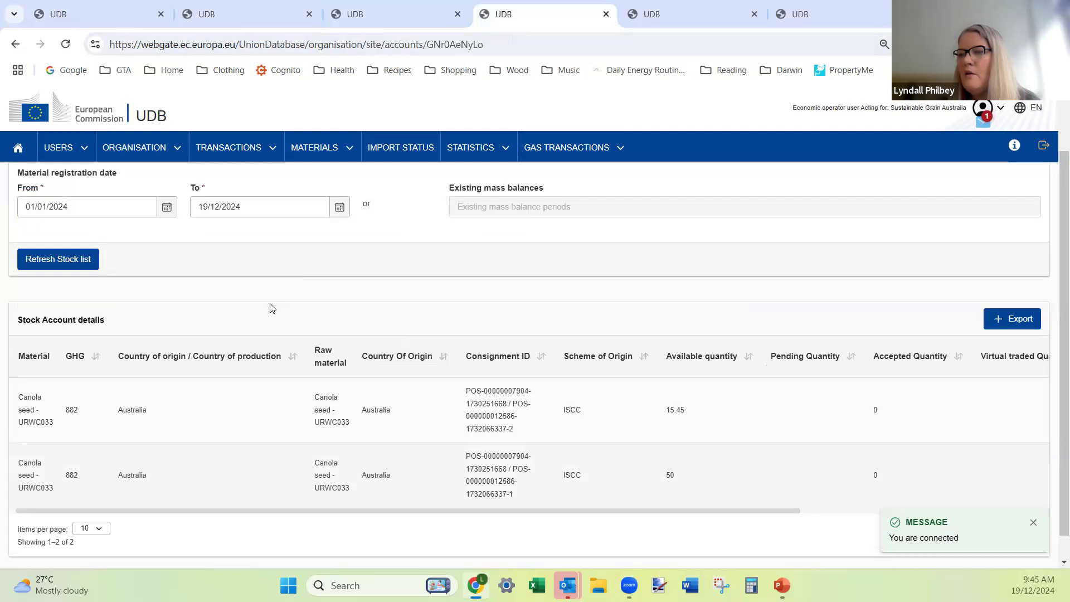
scroll(272, 308, "down", 1)
scroll(272, 308, "up", 2)
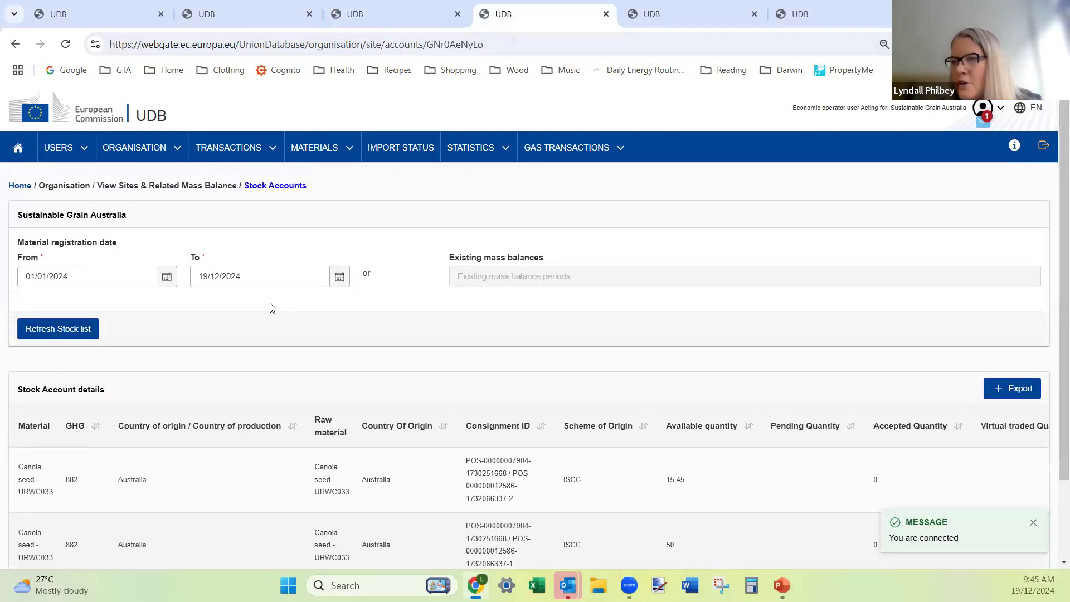
left_click(659, 20)
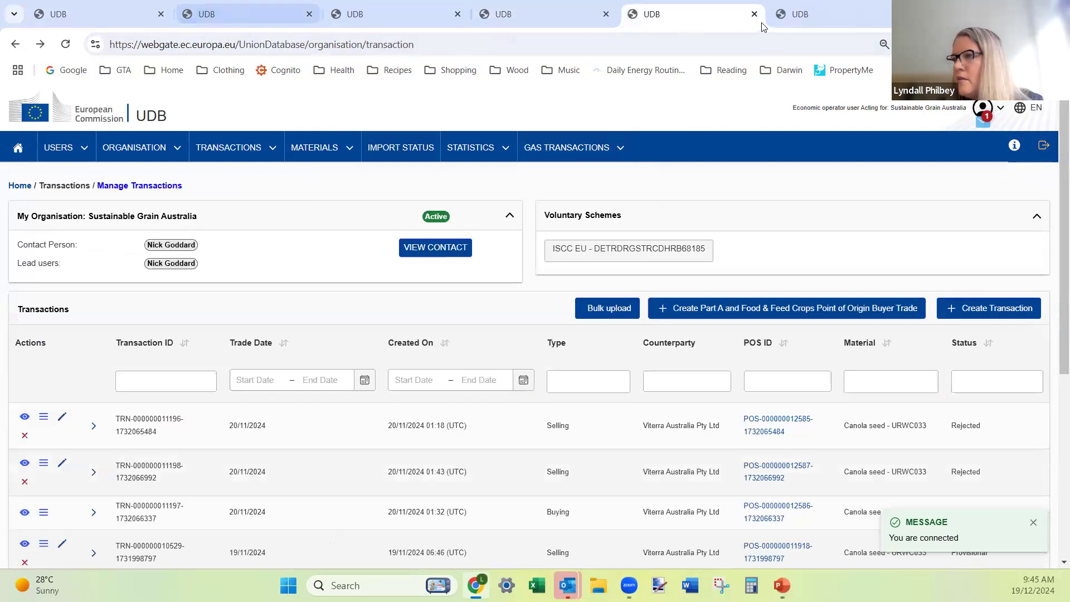
left_click(792, 18)
left_click(497, 16)
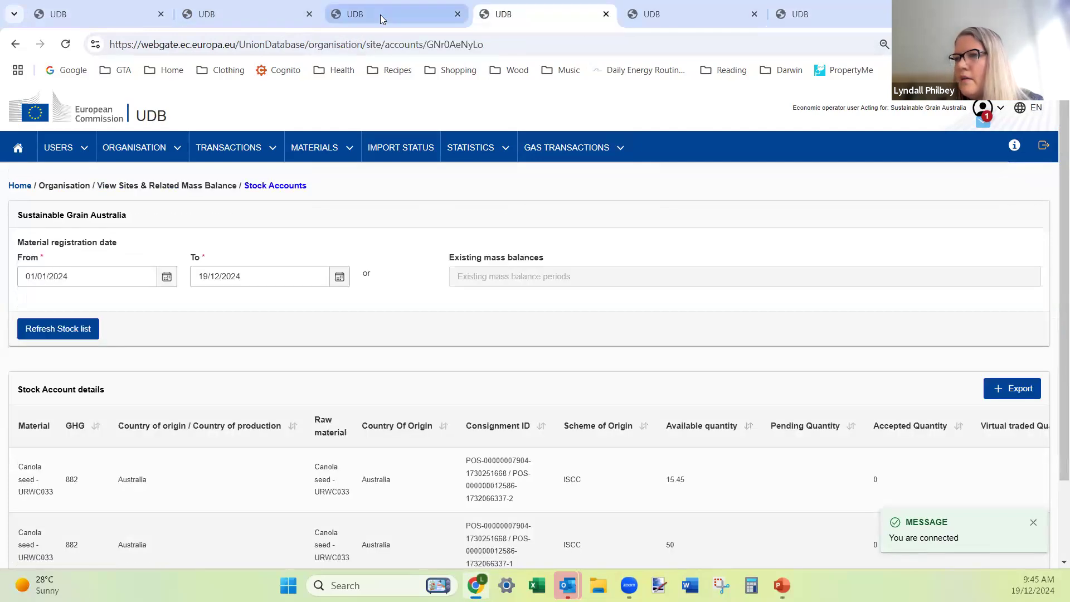
left_click(380, 14)
- Open the first sourcing contact in the Manage Sourcing Contacts list and examine its registration, maximum capacity, legal type and address details
left_click(217, 12)
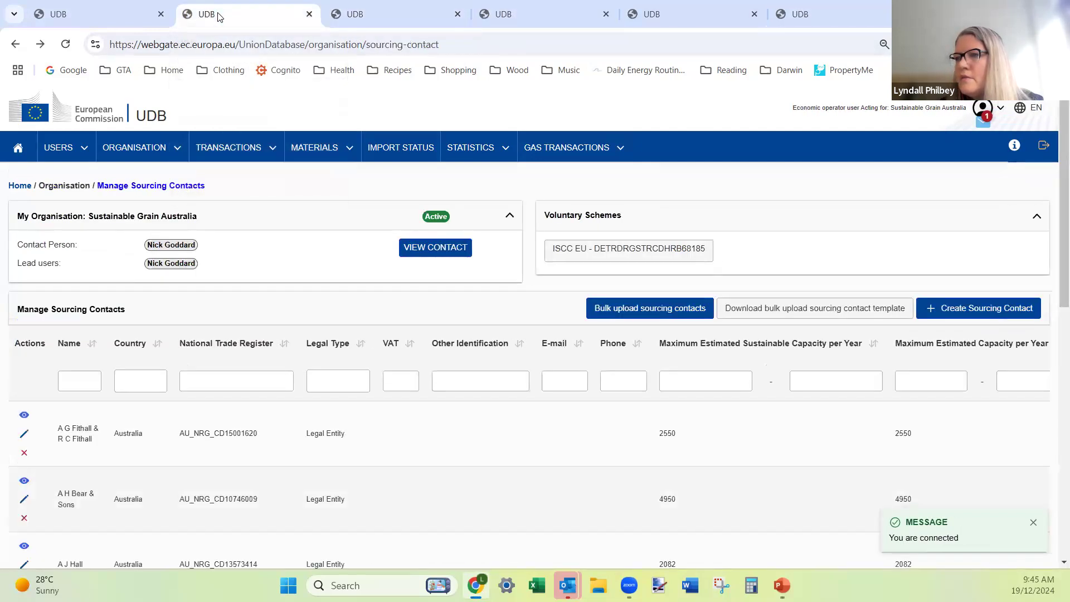
scroll(305, 524, "down", 4)
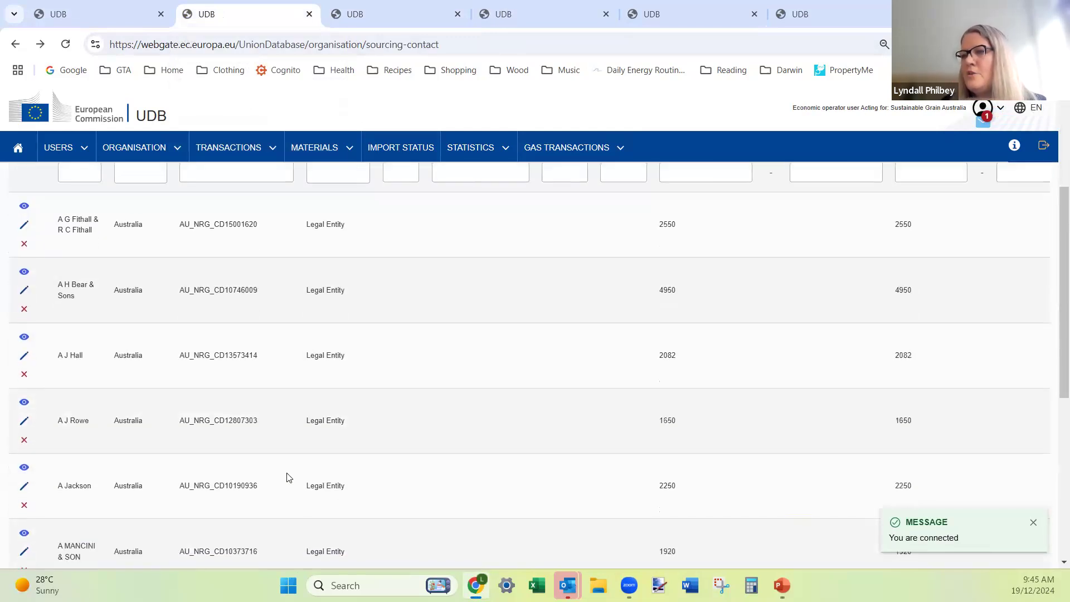
left_click(24, 206)
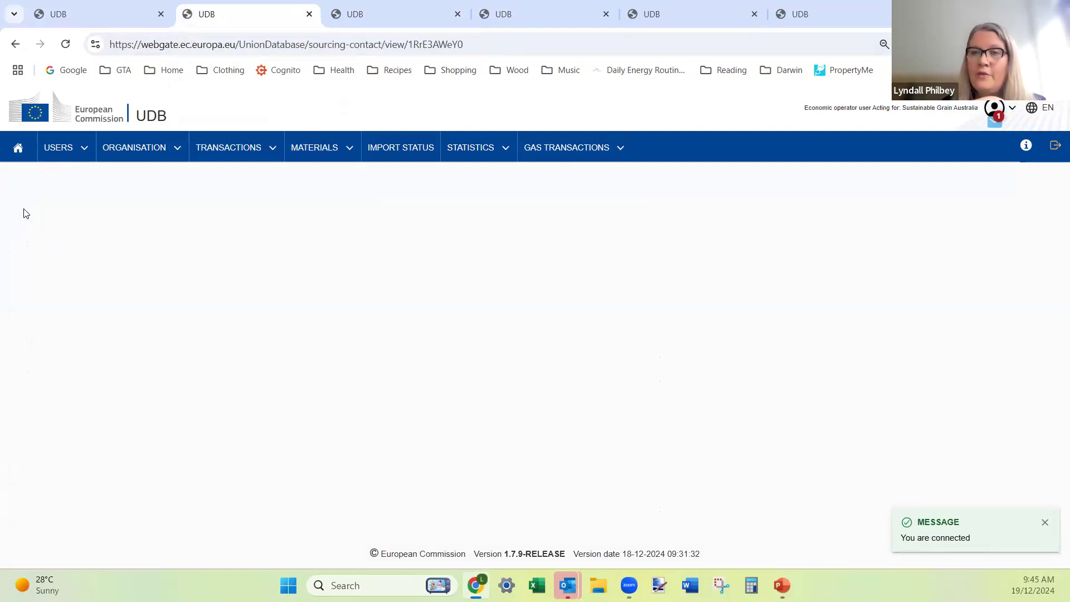
scroll(83, 262, "down", 6)
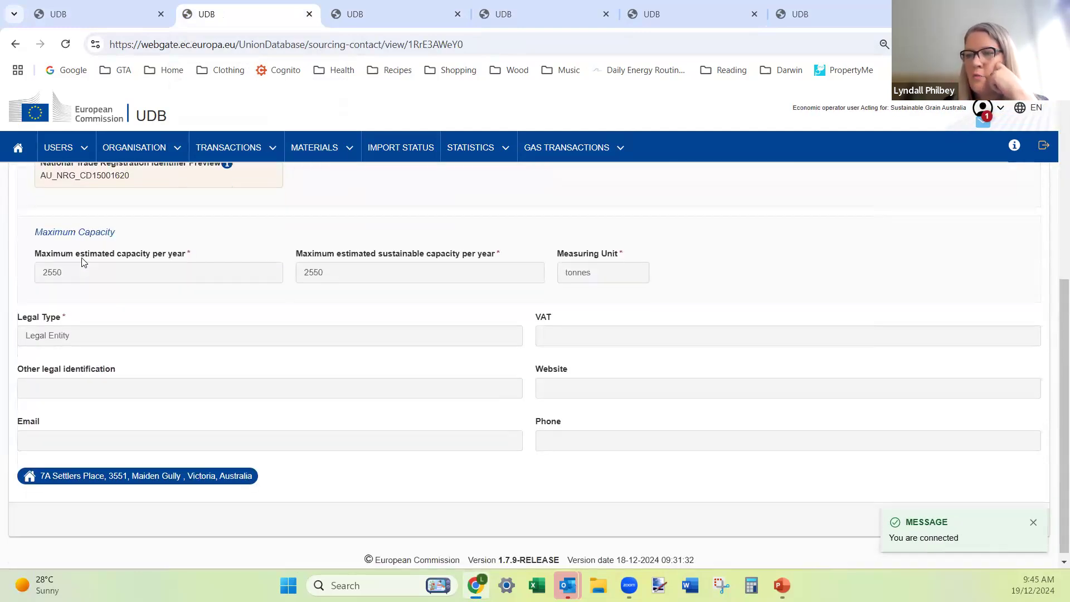
scroll(82, 262, "up", 6)
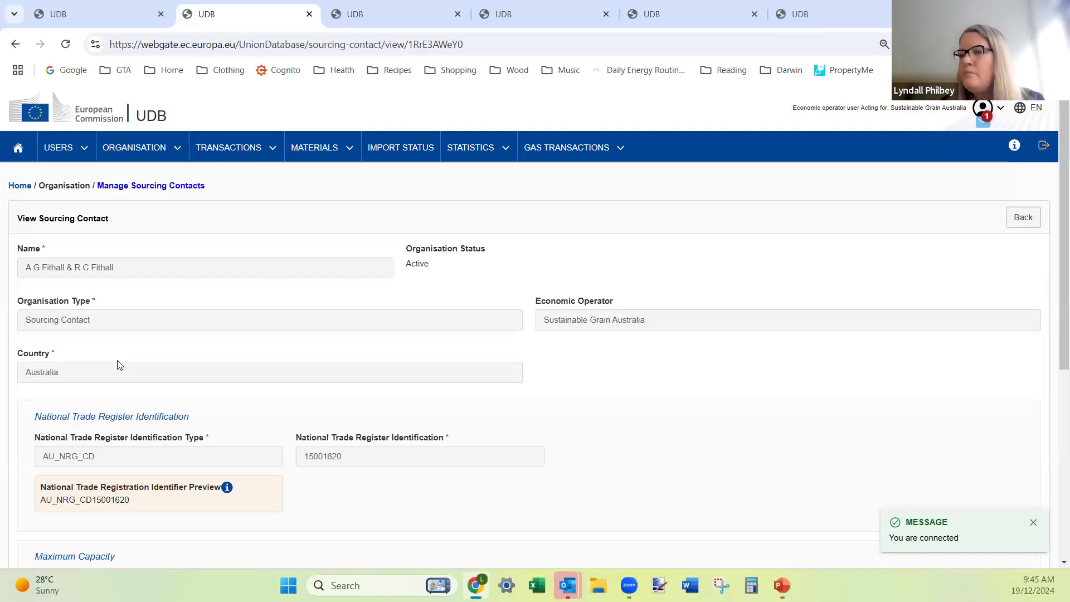
scroll(257, 273, "down", 4)
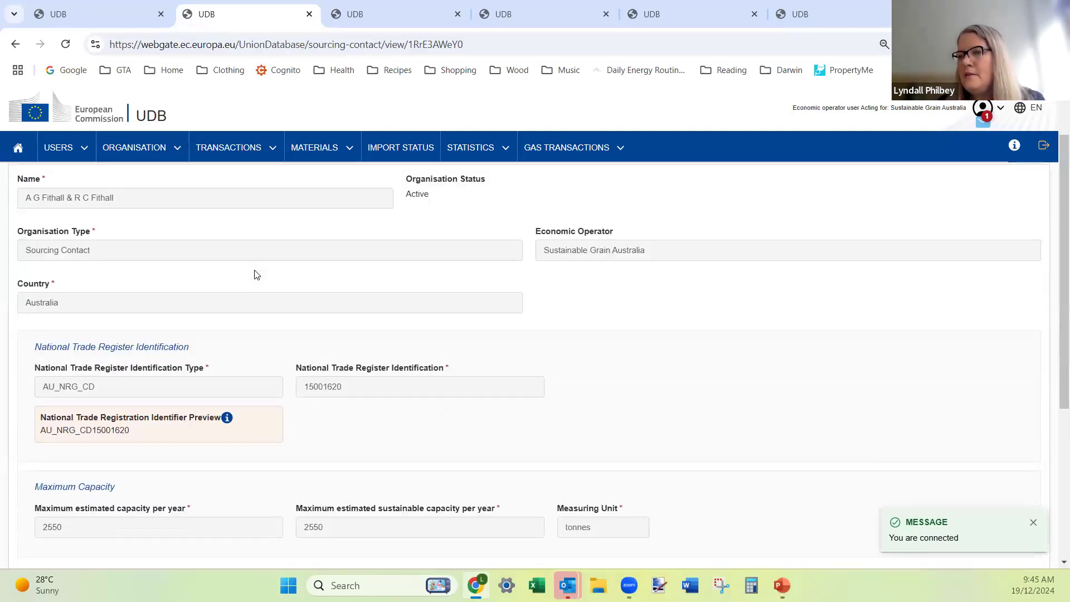
scroll(257, 274, "up", 3)
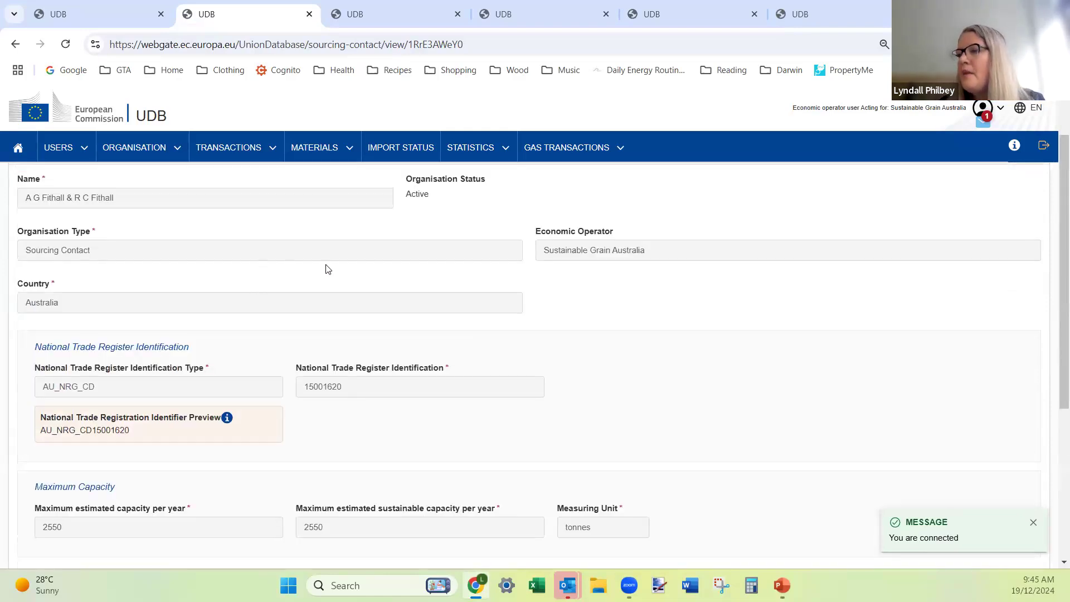
scroll(328, 270, "down", 4)
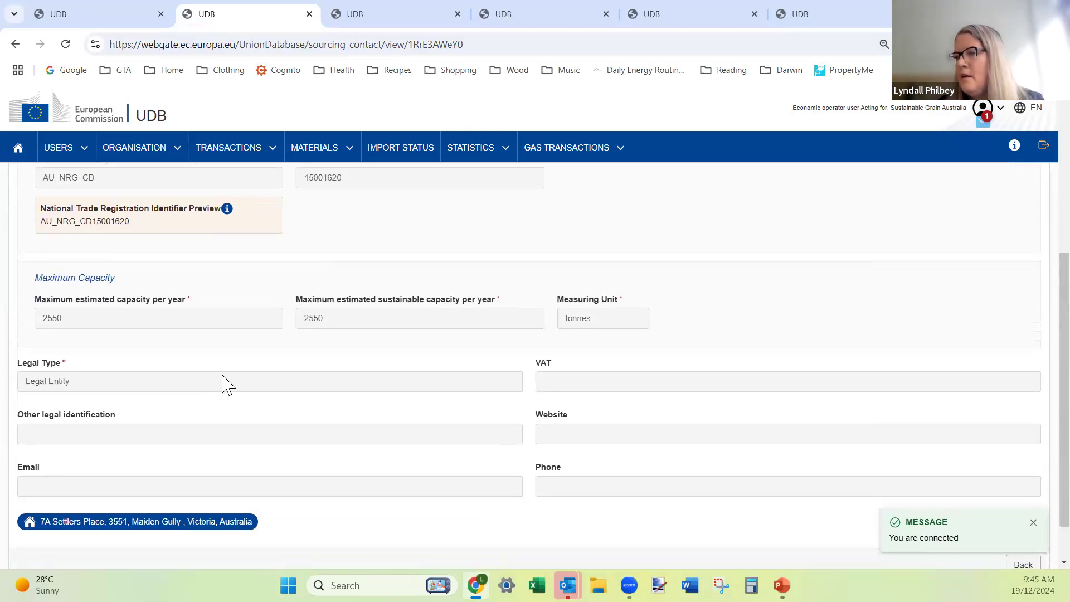
left_click(195, 527)
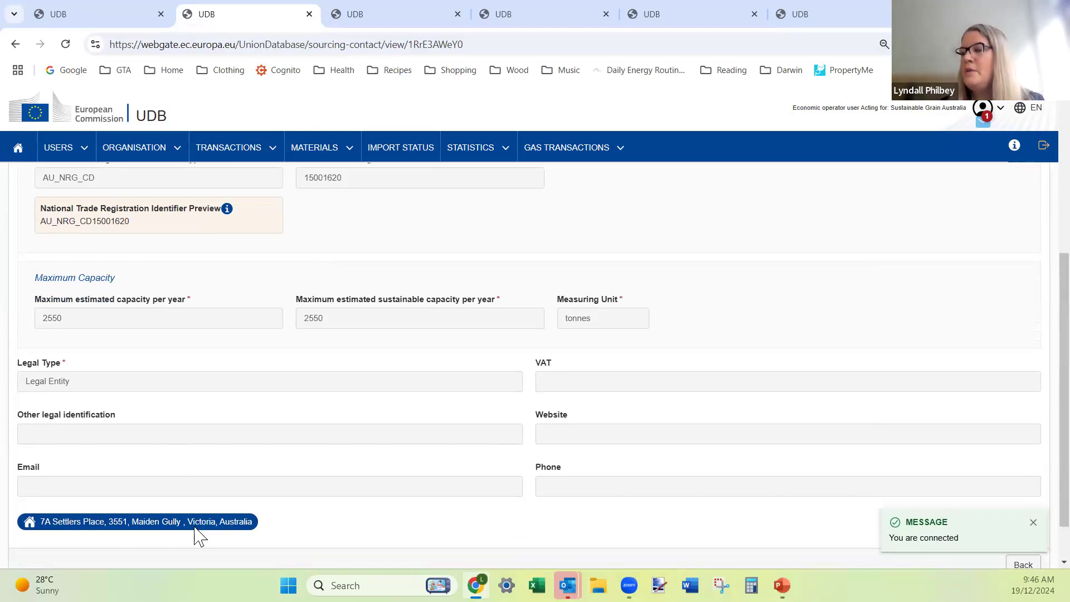
scroll(257, 498, "up", 4)
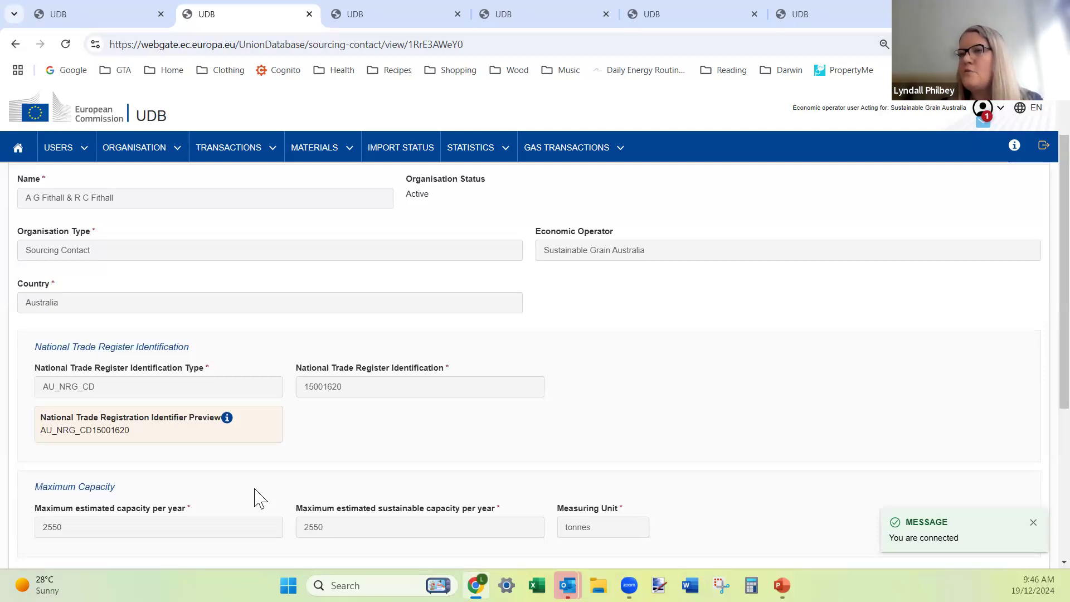
scroll(292, 424, "up", 2)
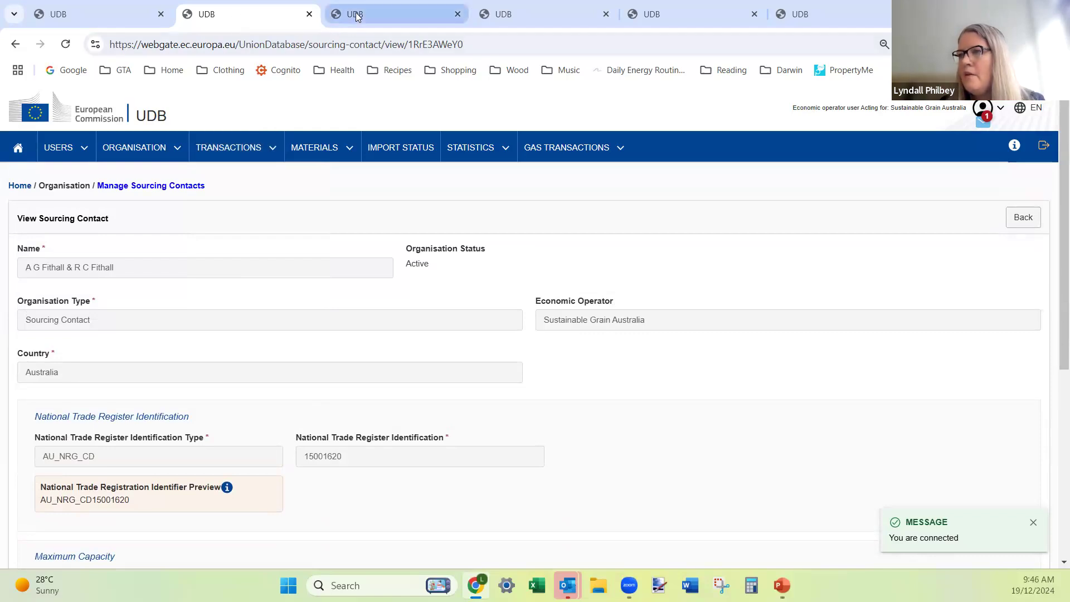
- Revisit the initial stock and stock account pages and examine the trades listed on the Manage Transactions page
left_click(332, 16)
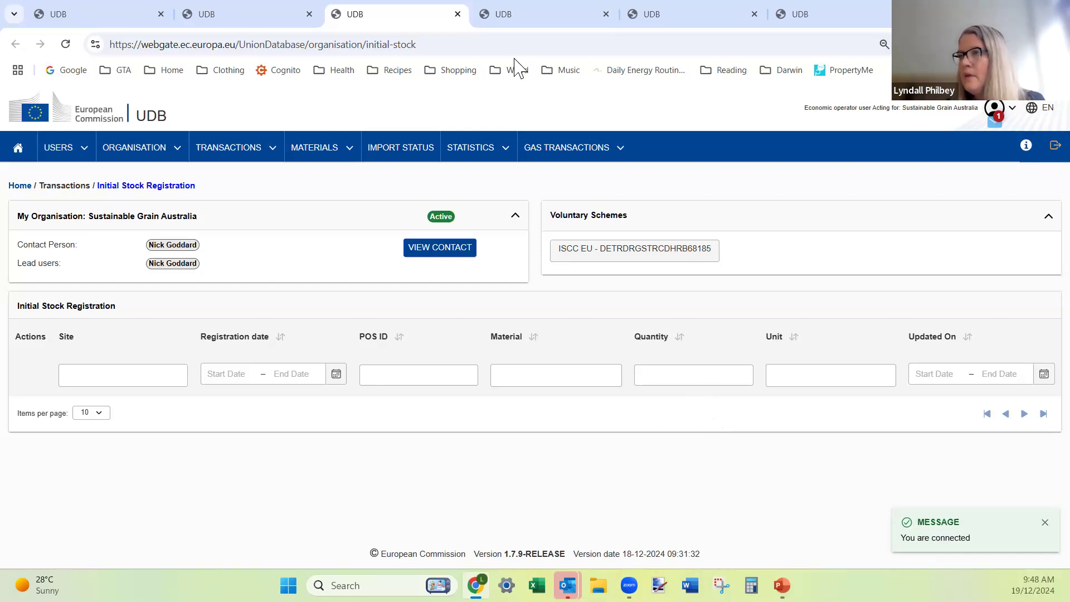
left_click(513, 15)
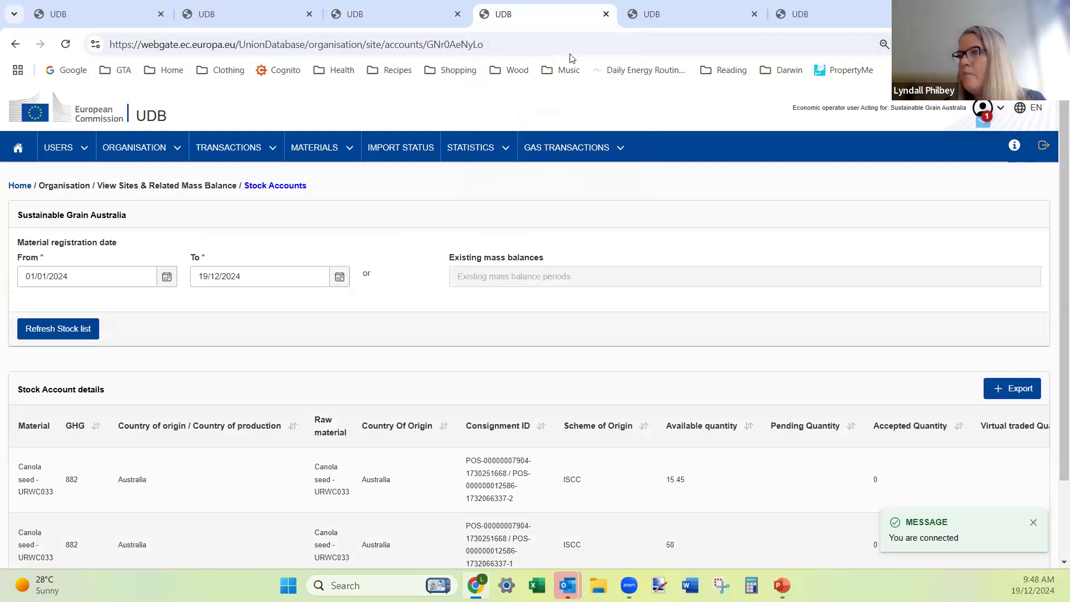
left_click(505, 149)
left_click(661, 25)
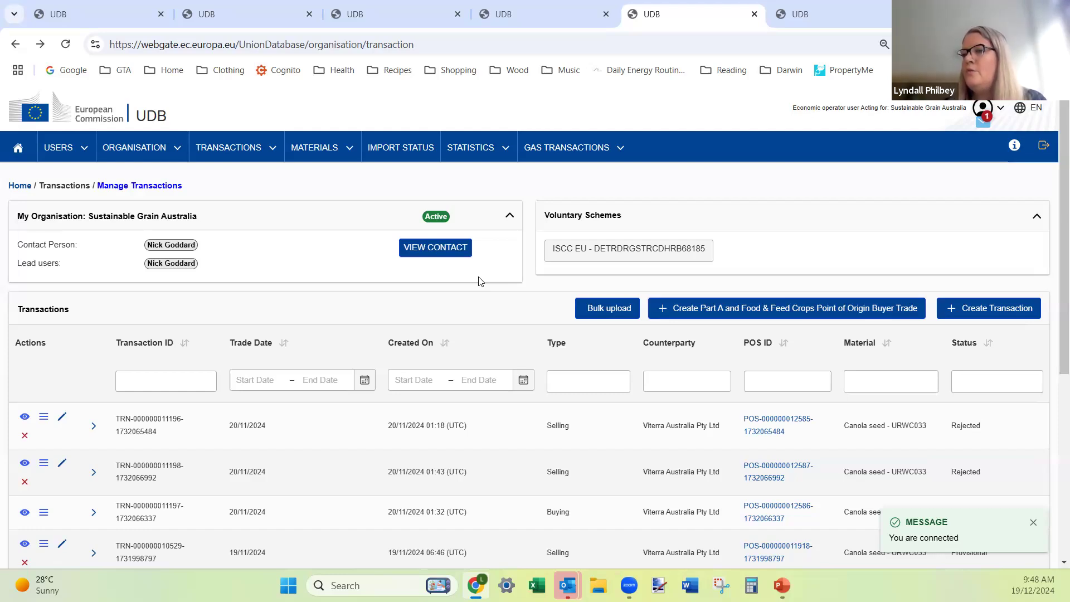
scroll(498, 248, "down", 3)
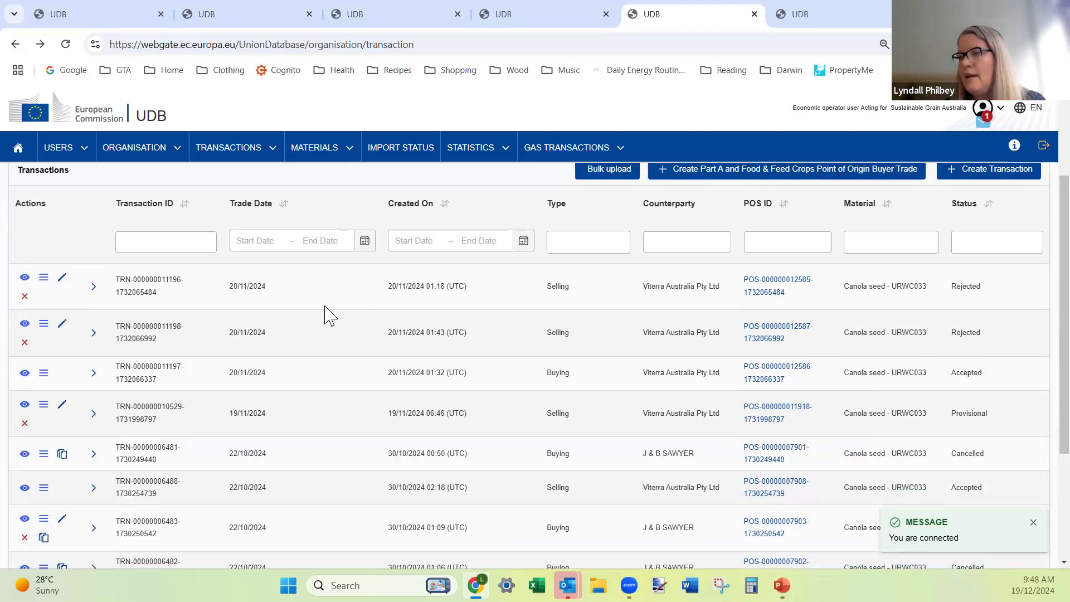
scroll(329, 315, "down", 1)
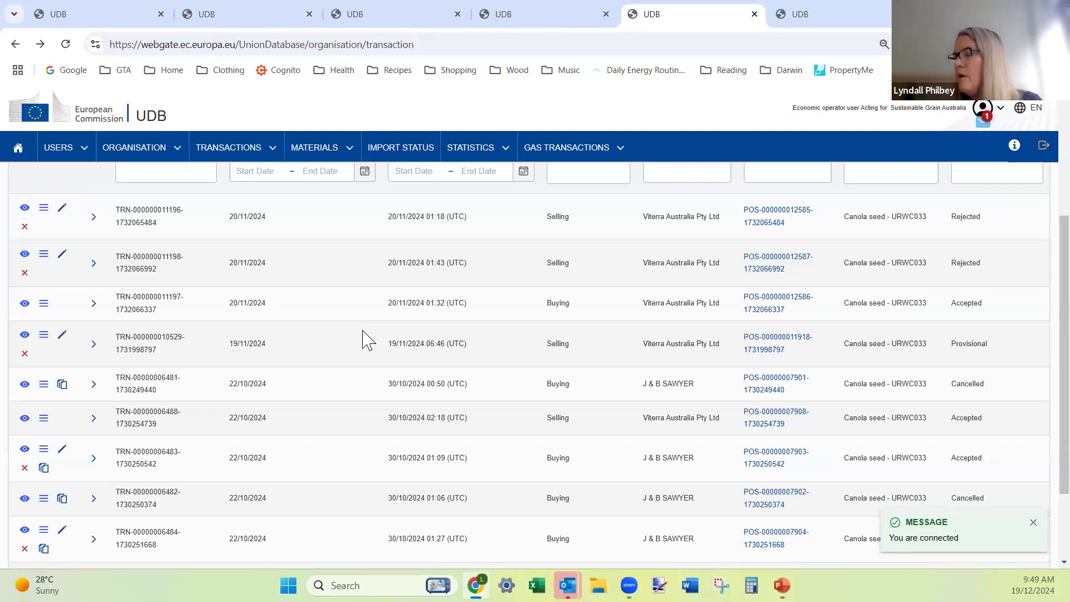
scroll(560, 322, "up", 1)
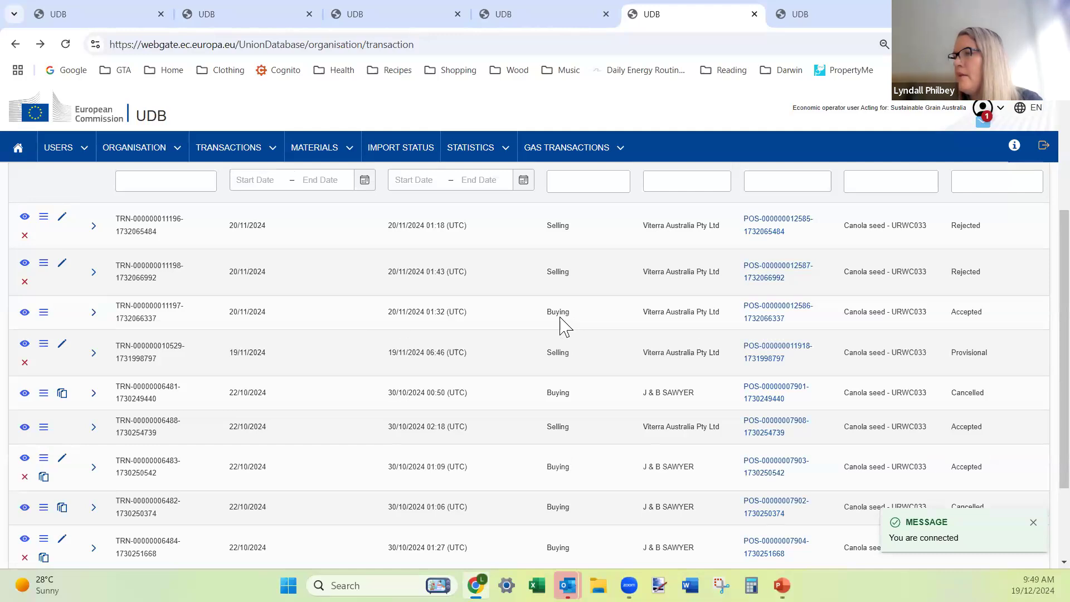
scroll(560, 322, "up", 3)
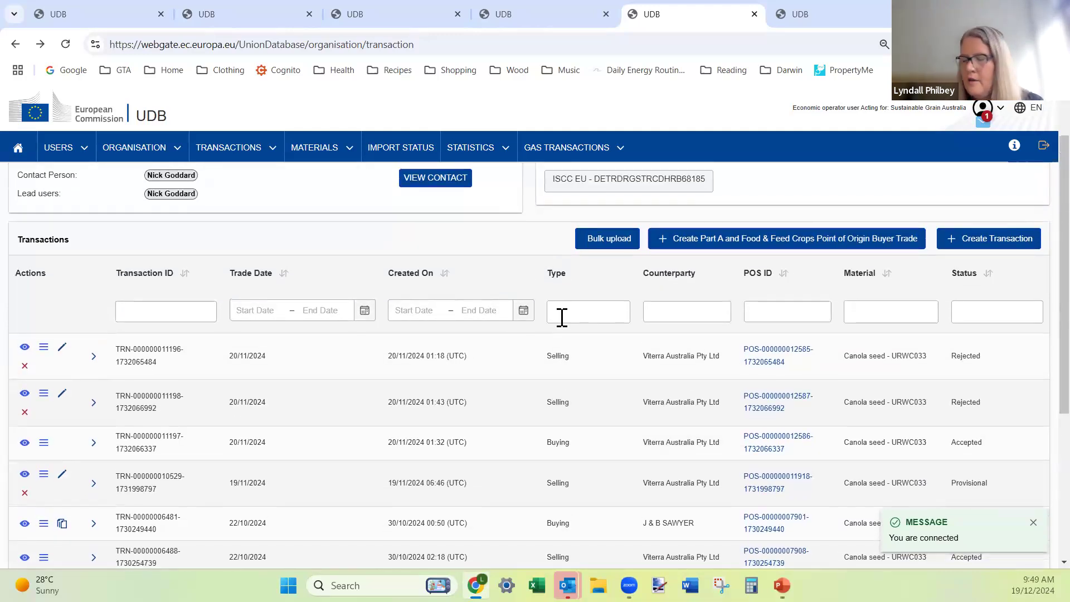
- Start a new Part A and Food & Feed Crops Point of Origin Buyer Trade and choose the seller matching "j & b"
left_click(791, 245)
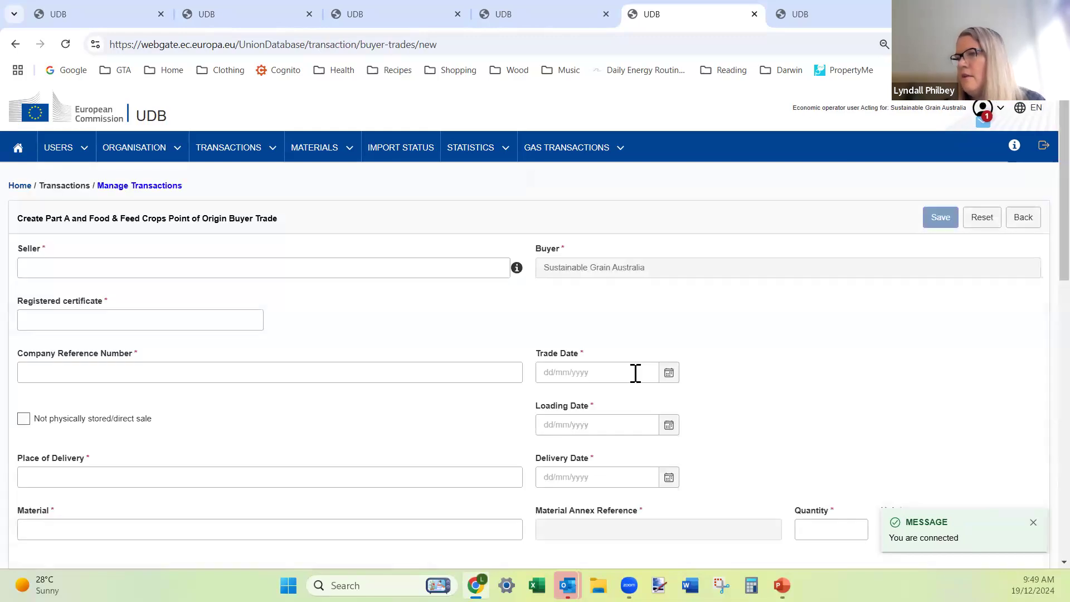
left_click(412, 266)
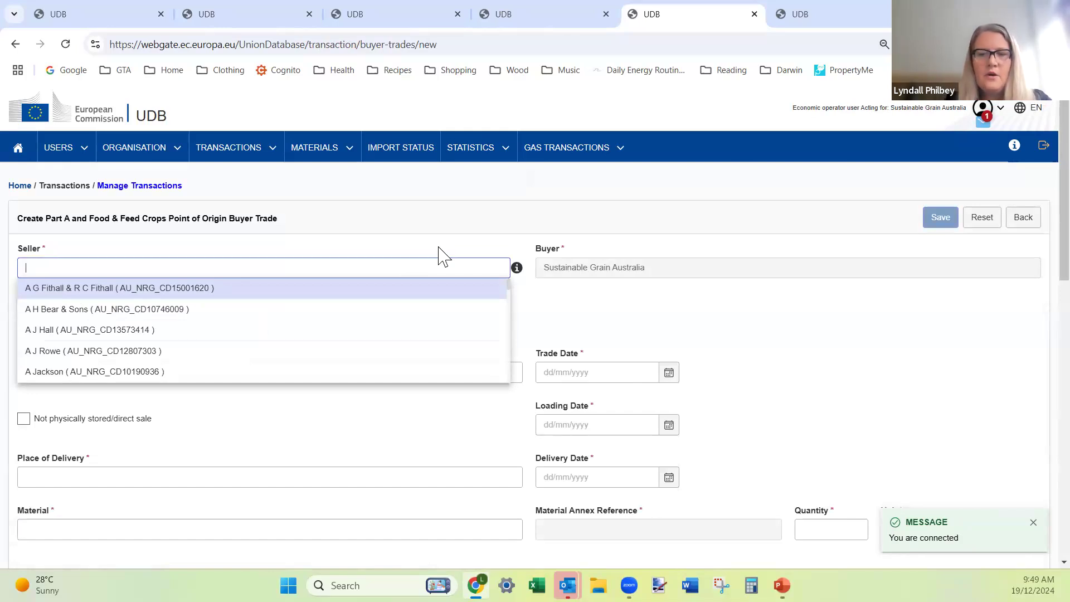
type("j &")
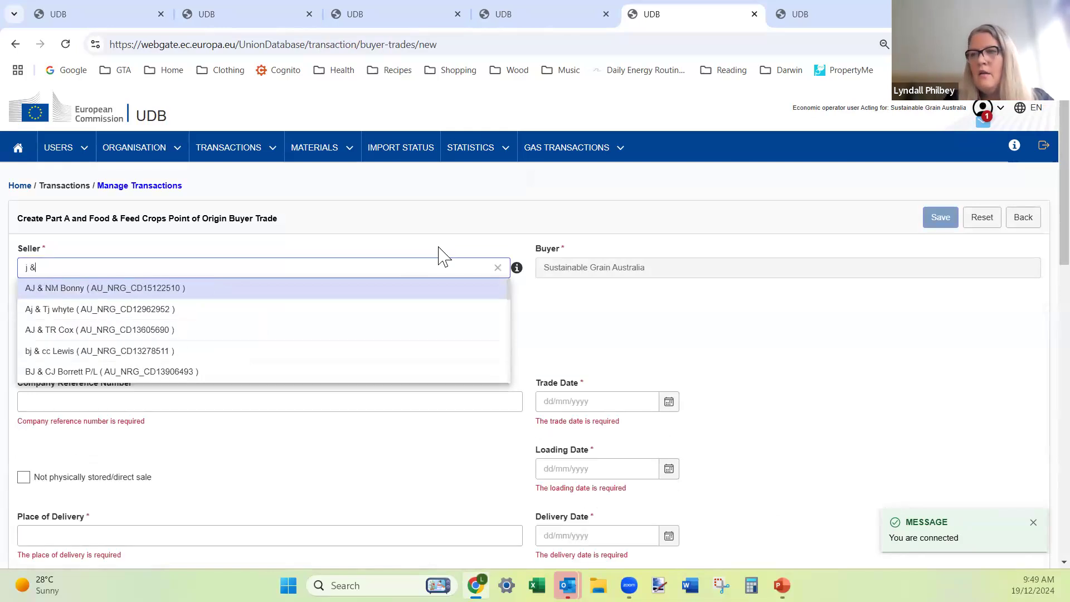
type(" b")
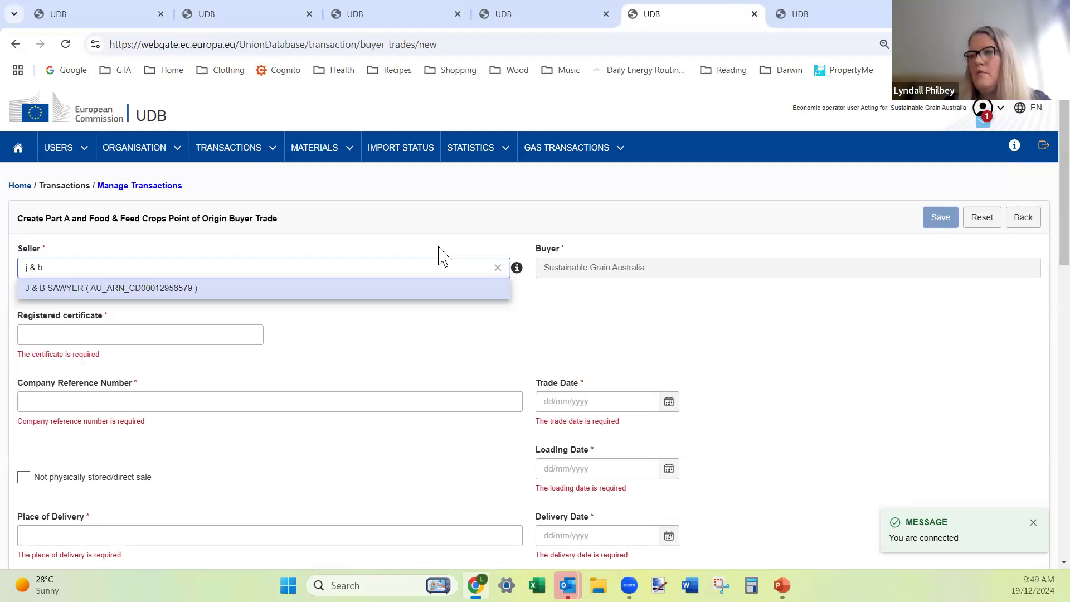
left_click(392, 289)
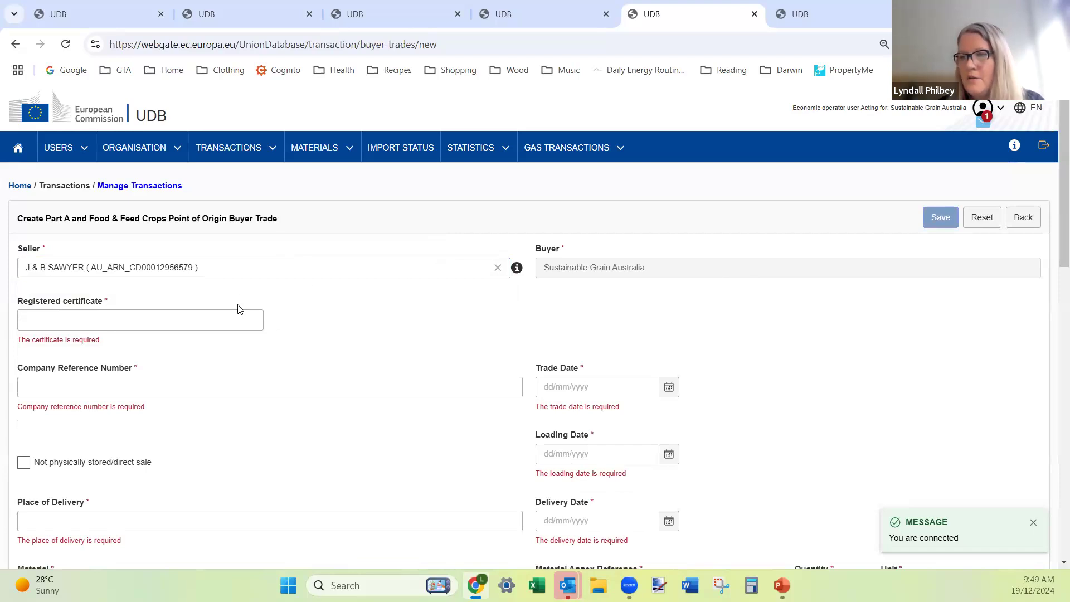
- Choose the registered certificate ending in 002 and fill in the Viterra TEST company reference number, changing its last digit to 8
left_click(220, 319)
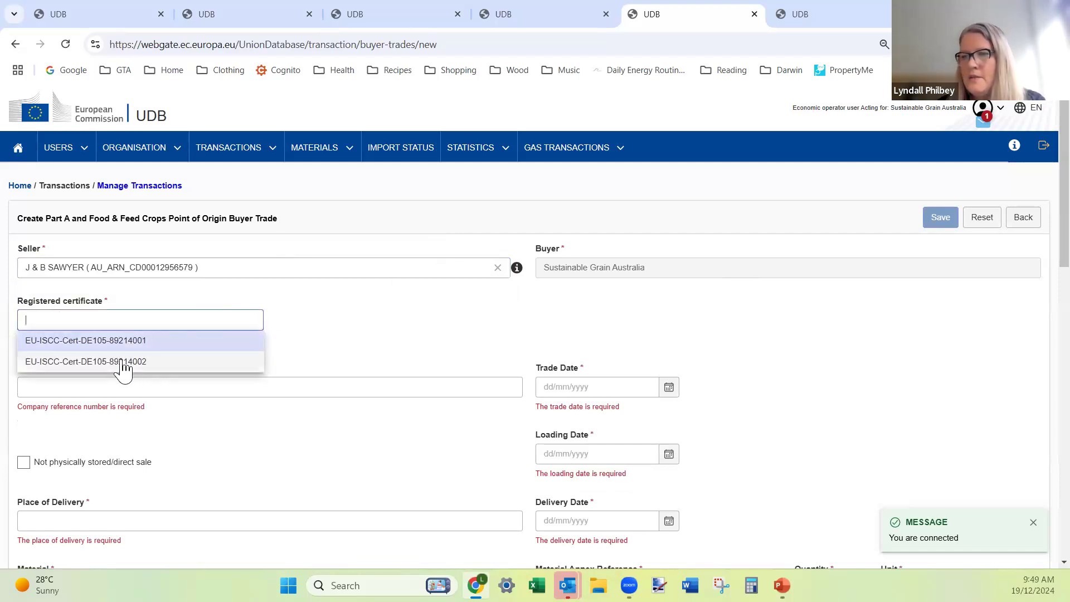
left_click(123, 363)
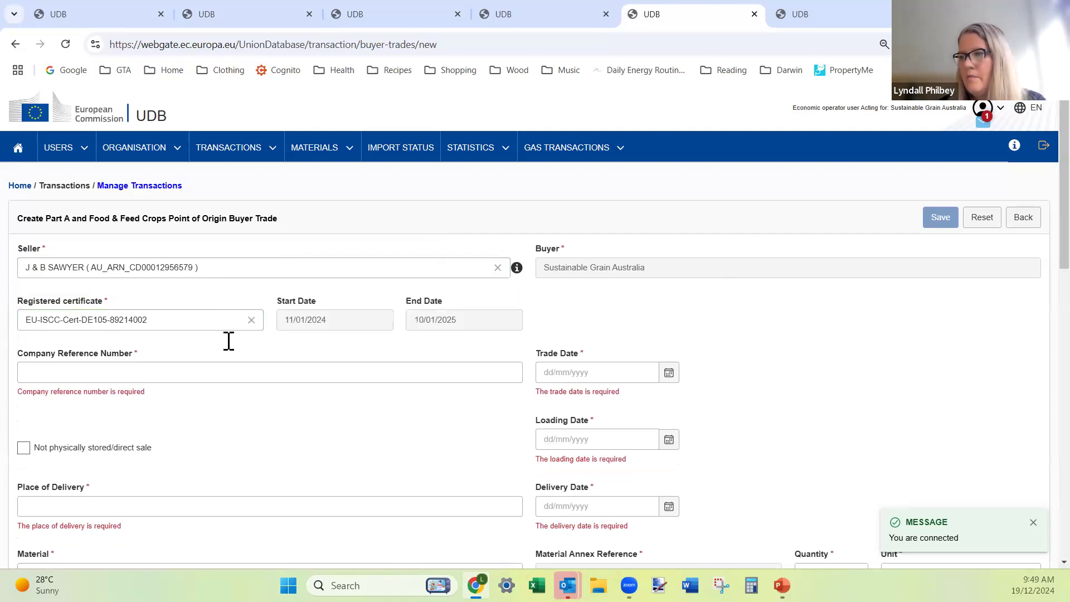
left_click(260, 368)
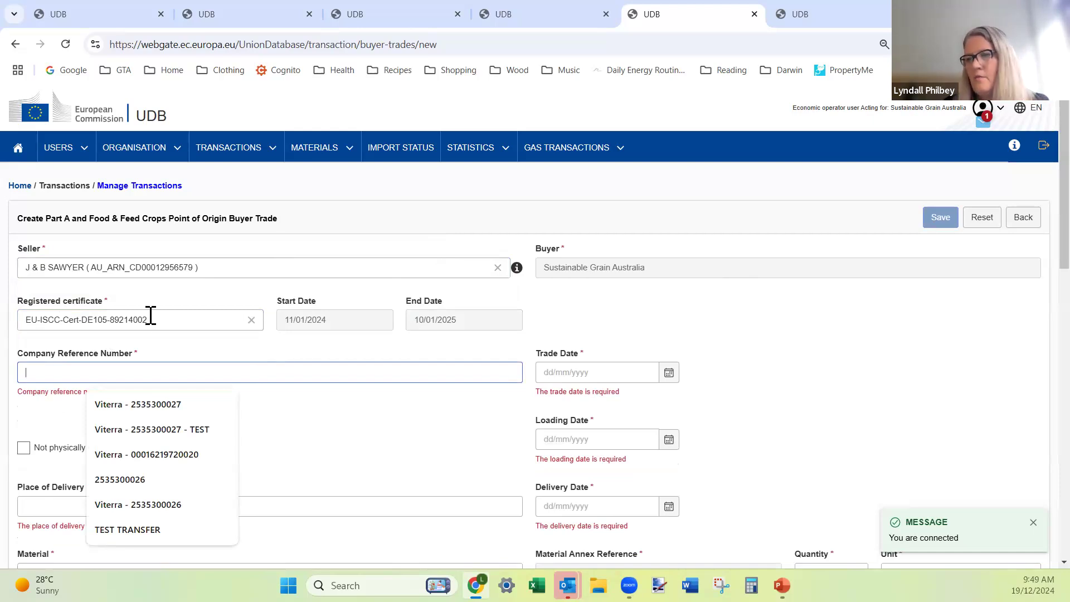
left_click(186, 429)
left_click(101, 373)
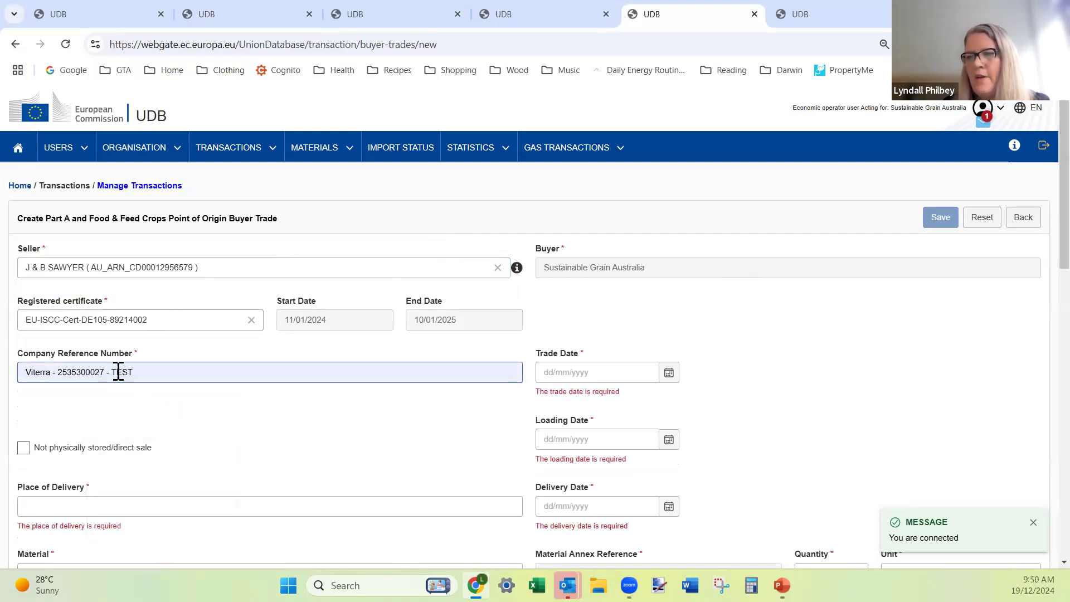
key("Delete")
type("8")
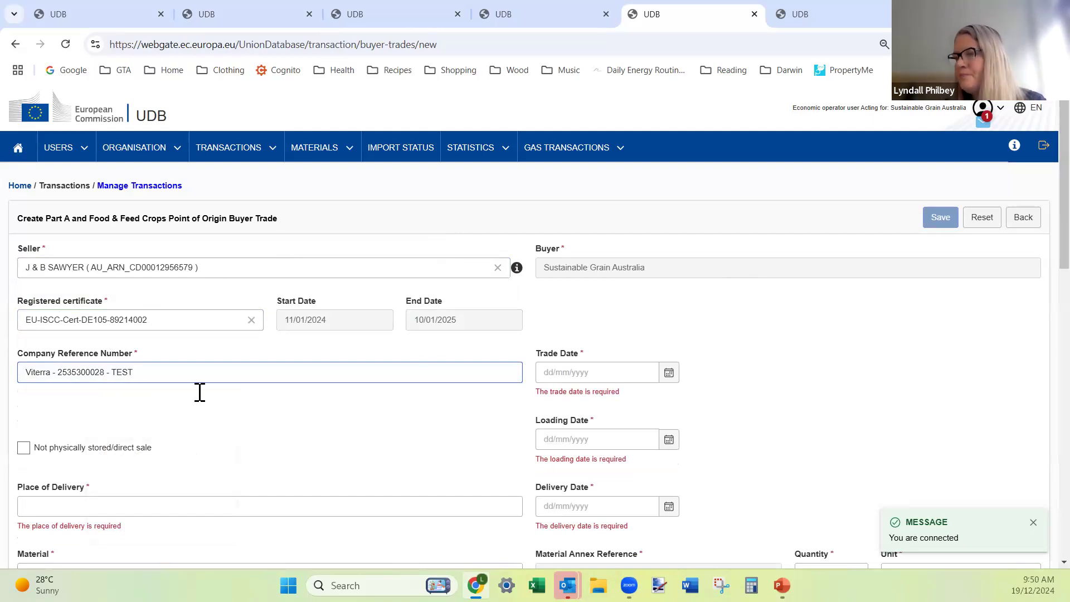
- Set the trade, loading and delivery dates to 19/12/2024 and mark the trade as not physically stored/direct sale
left_click(669, 374)
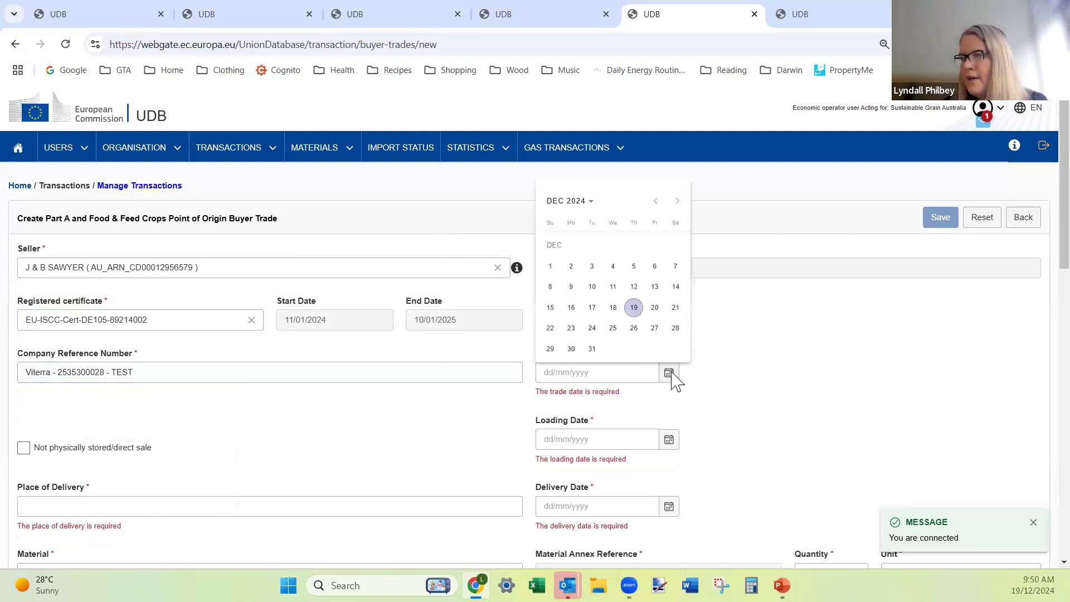
left_click(642, 309)
left_click(668, 426)
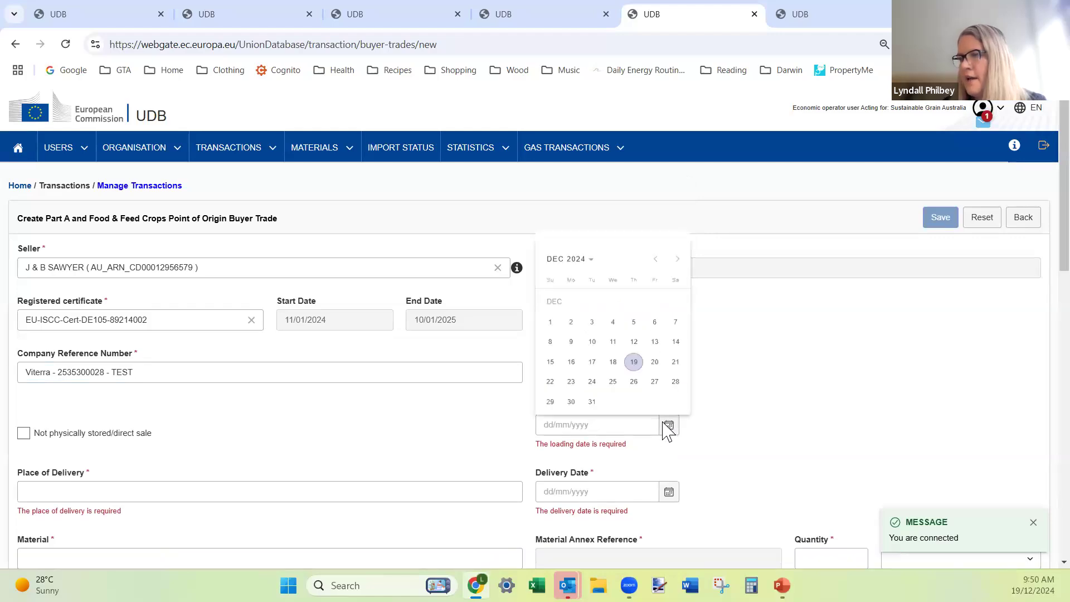
left_click(635, 364)
left_click(669, 478)
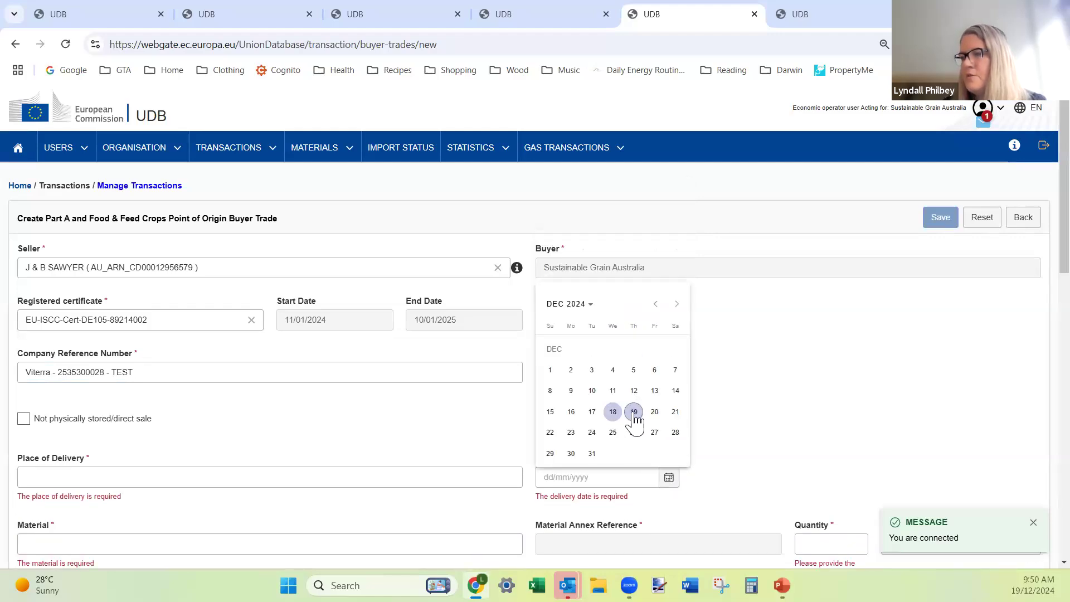
left_click(635, 413)
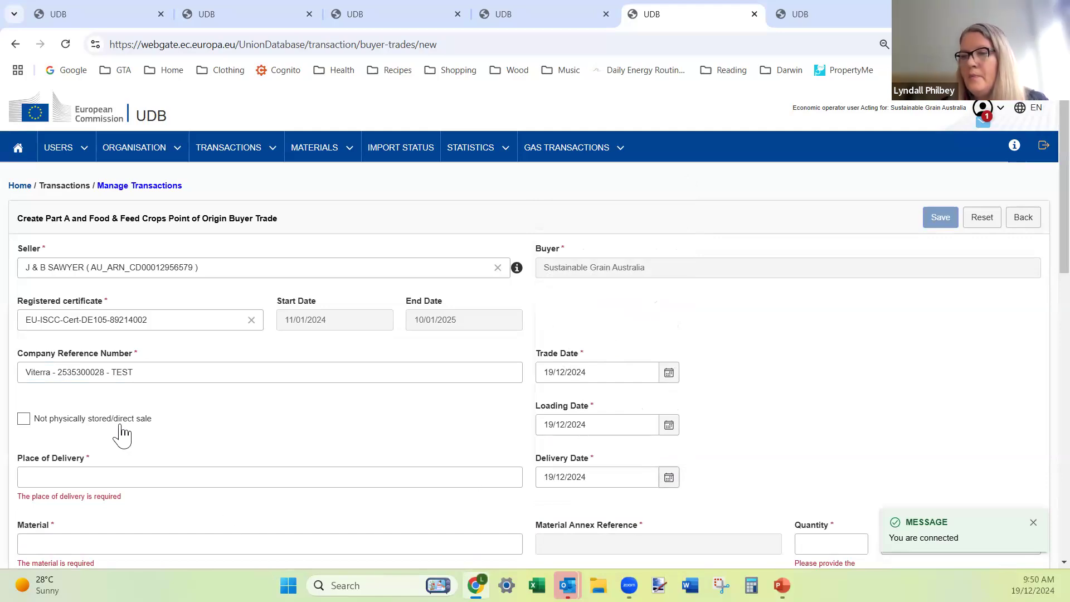
left_click(24, 419)
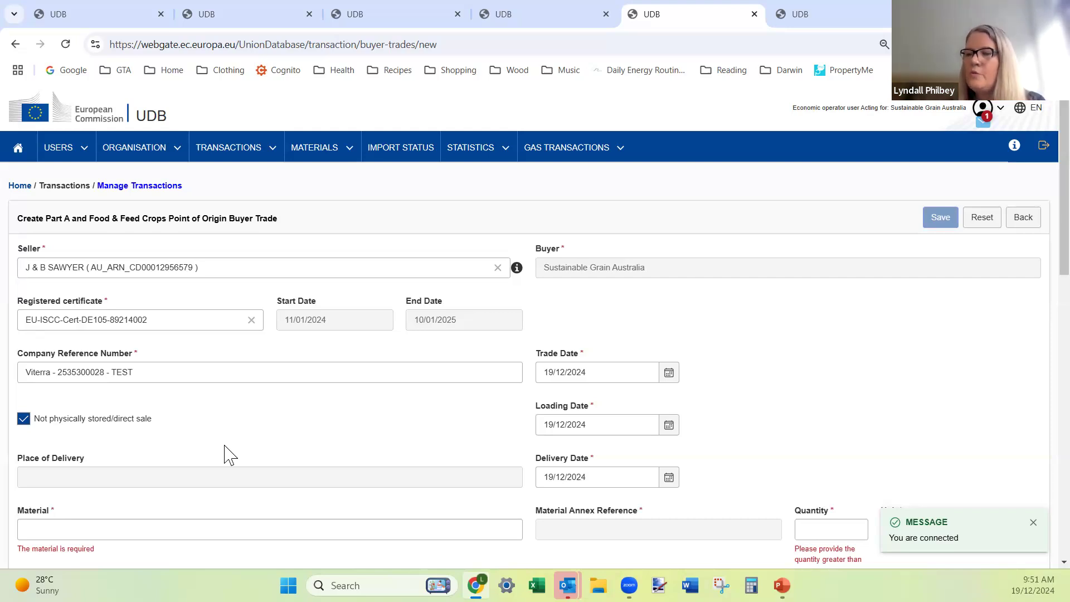
- Search the materials for canola and choose Canola - URWC003 as the traded material
scroll(327, 406, "down", 1)
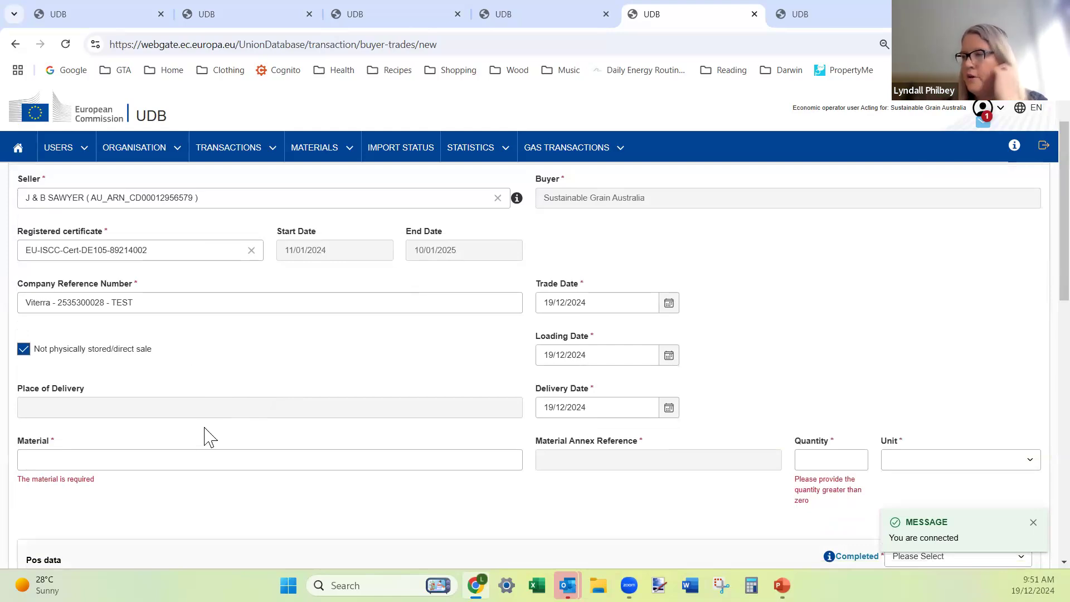
left_click(178, 460)
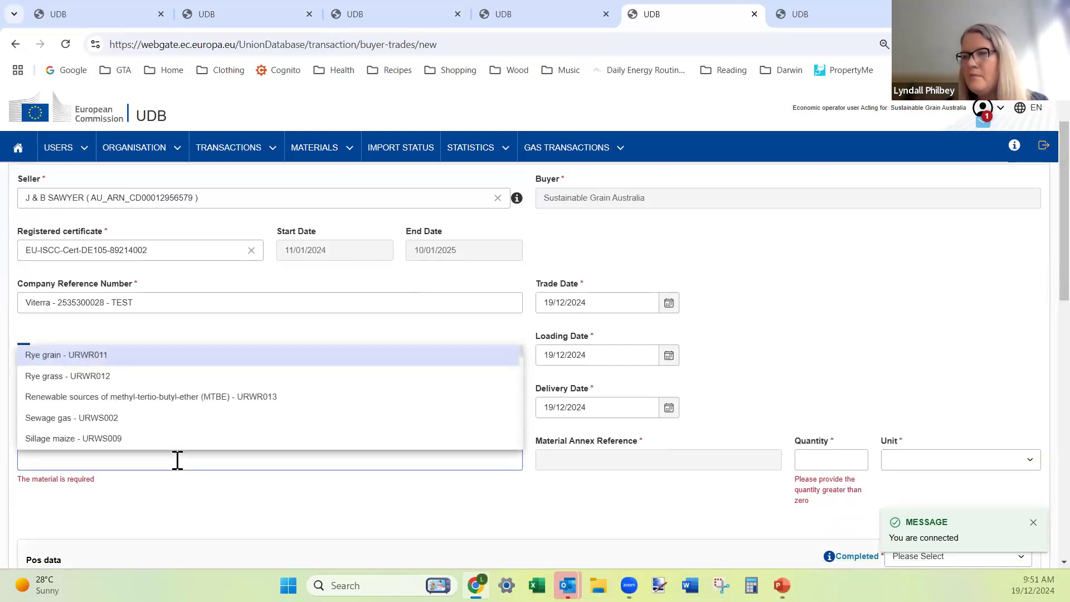
type("can")
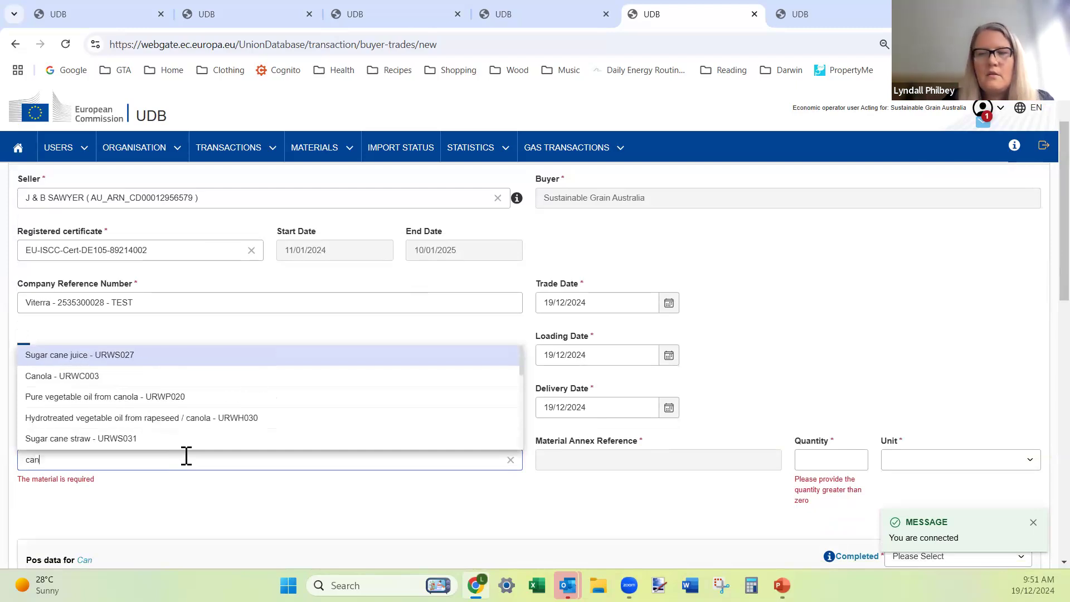
type("ola")
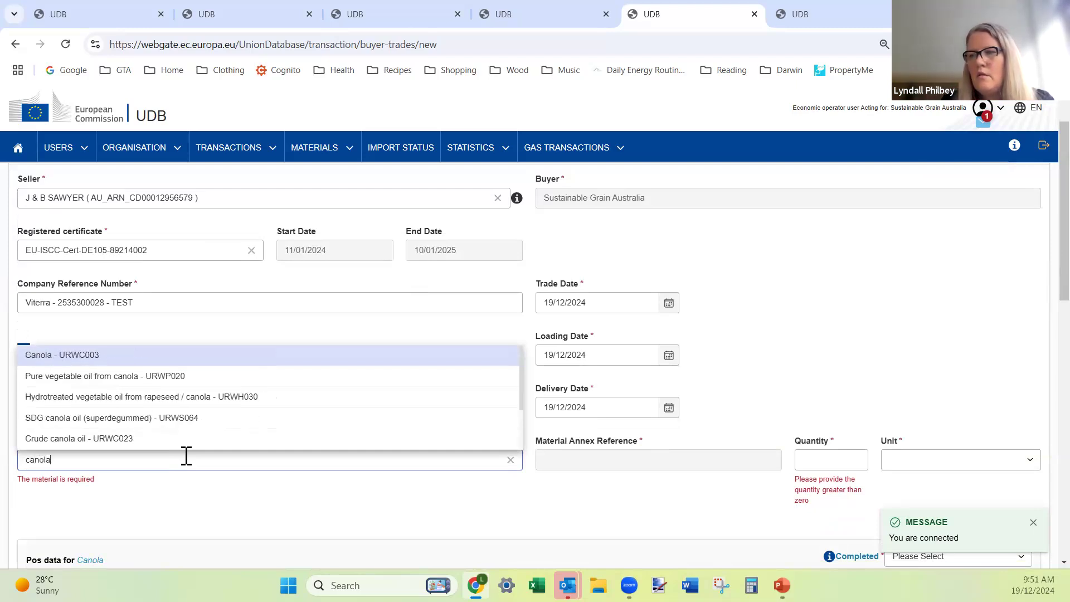
left_click(105, 361)
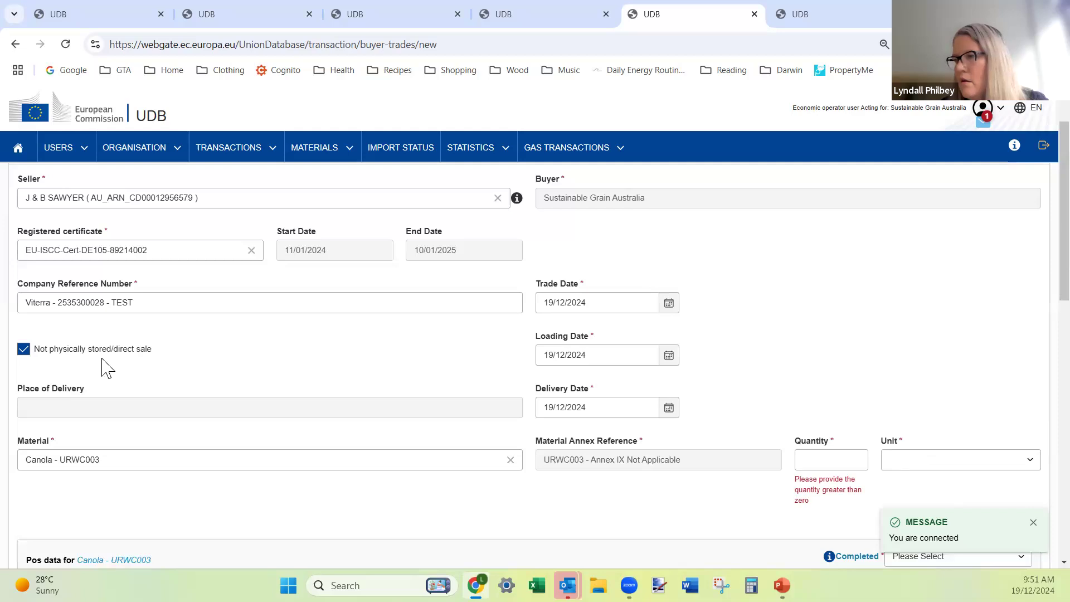
- Set the traded quantity to 1 with tonnes as the unit
left_click(839, 459)
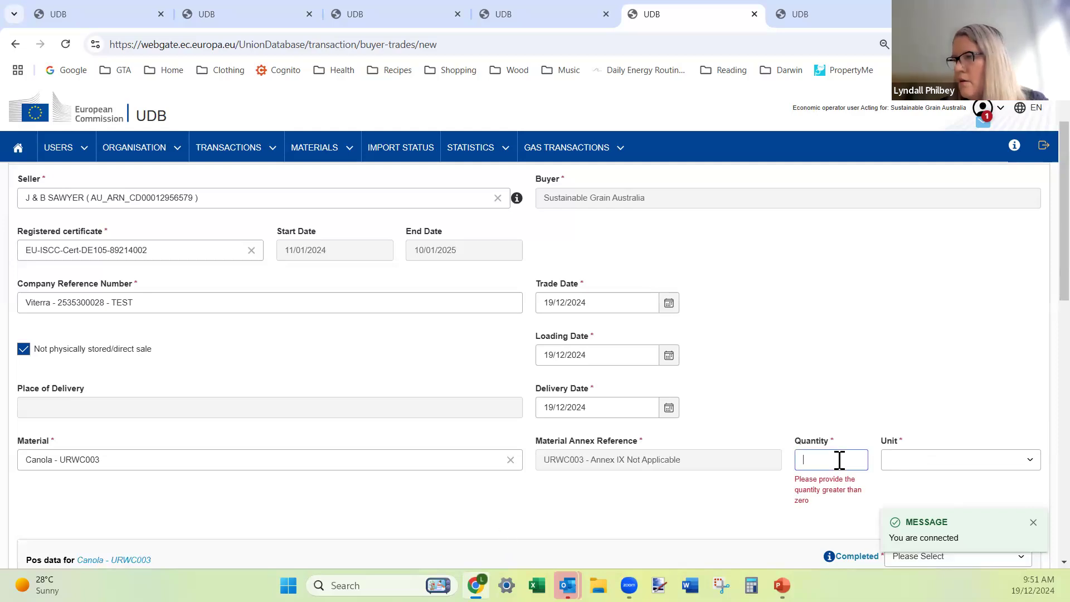
type("1")
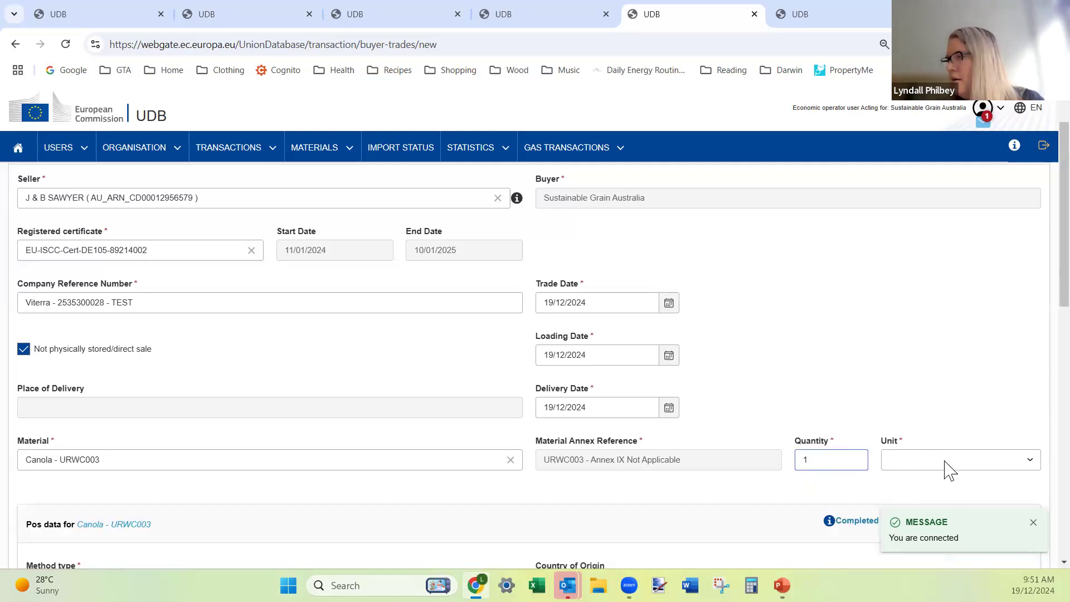
left_click(944, 462)
left_click(919, 498)
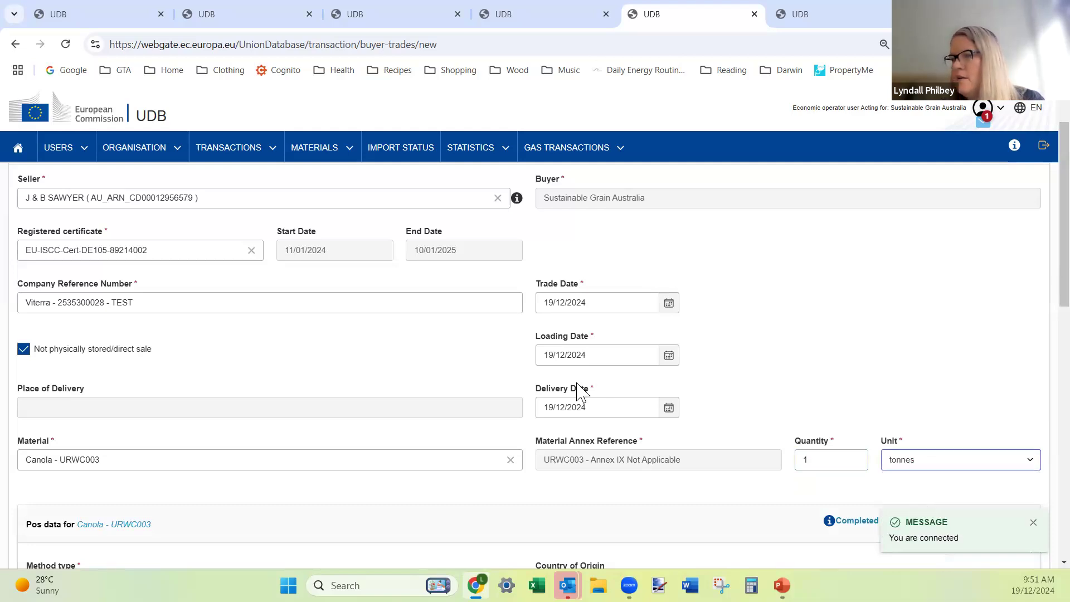
- Set the Pos data method type to NUTS2, accept the material restriction, and choose Canola seed - URWC033 as the material
scroll(577, 387, "down", 2)
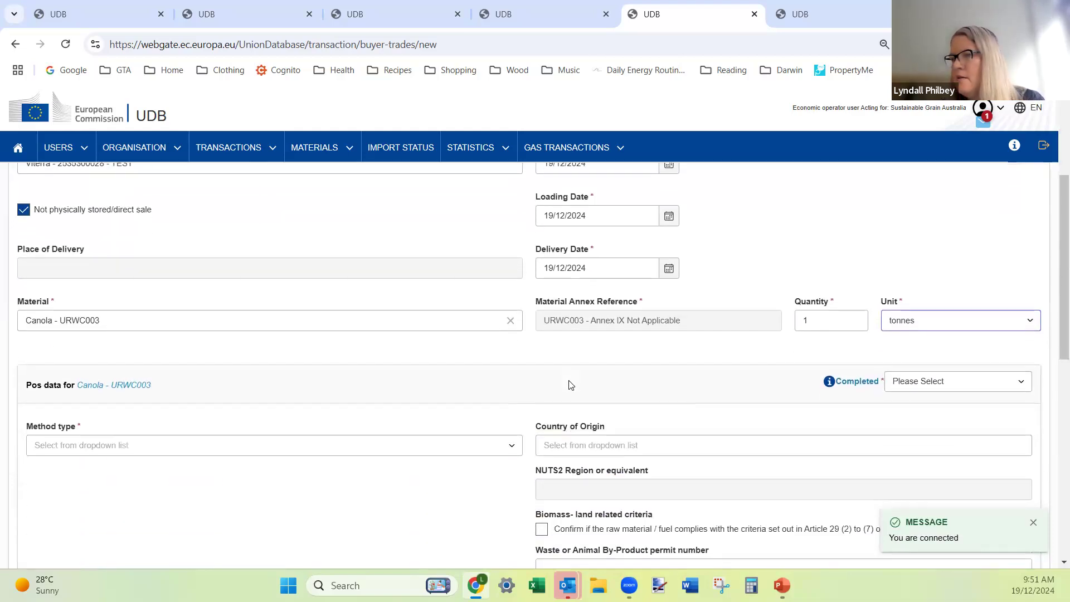
left_click(509, 445)
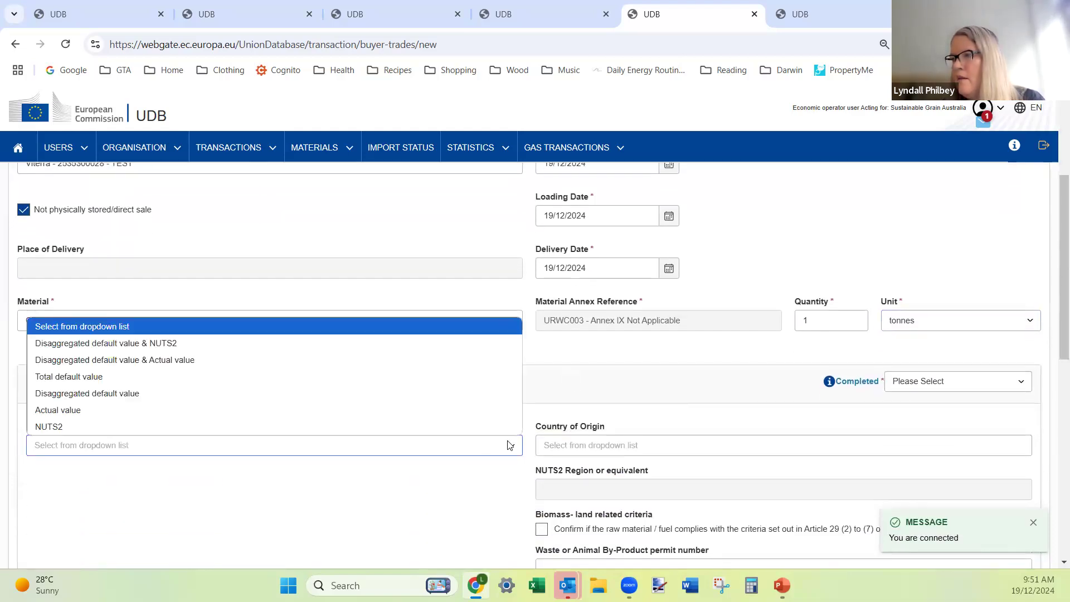
left_click(380, 424)
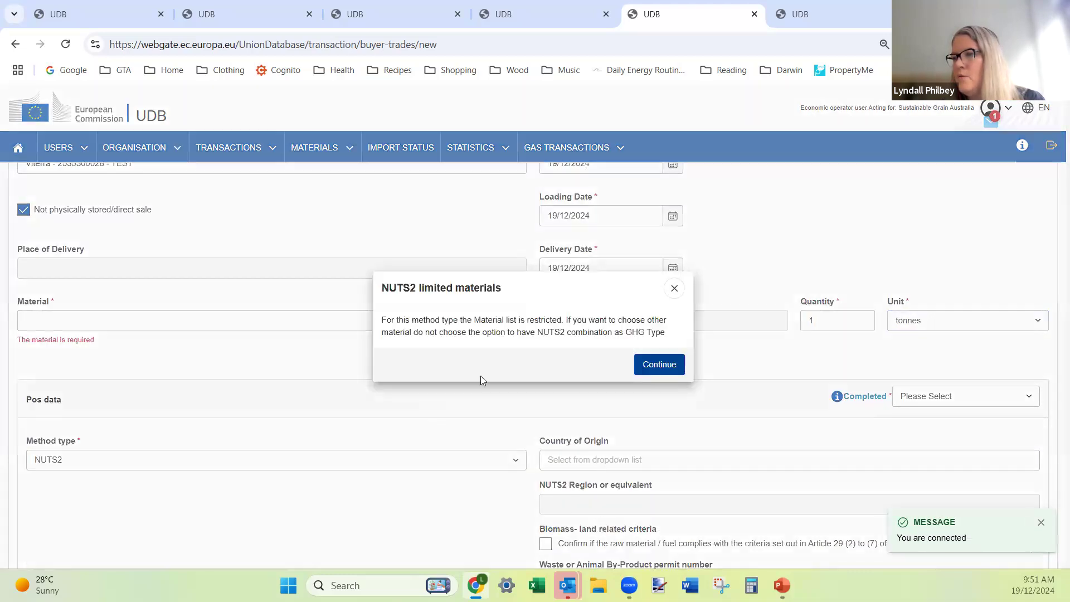
left_click(677, 371)
left_click(495, 320)
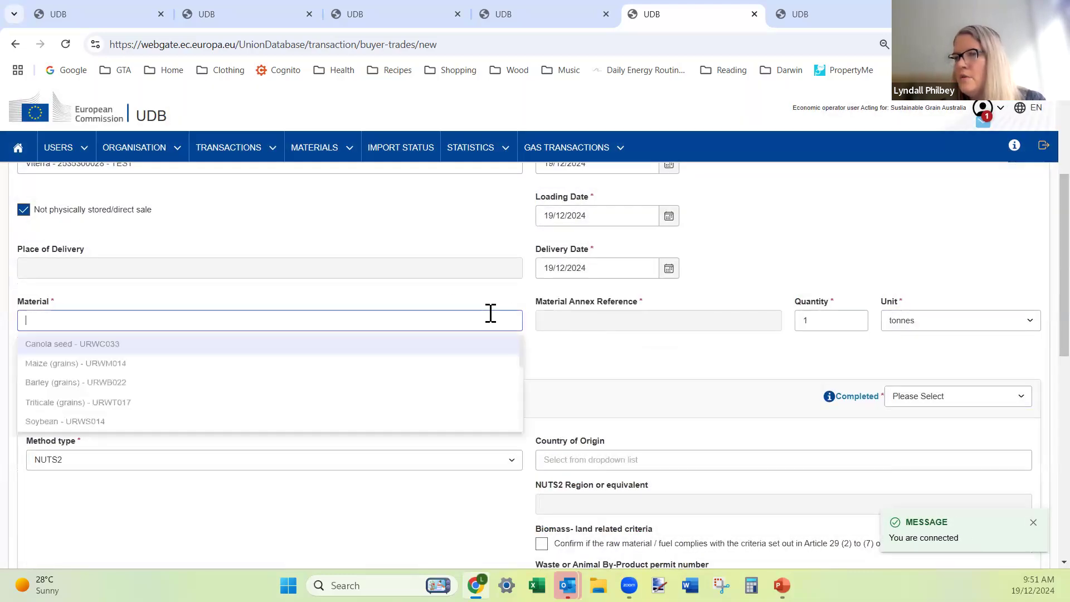
left_click(343, 342)
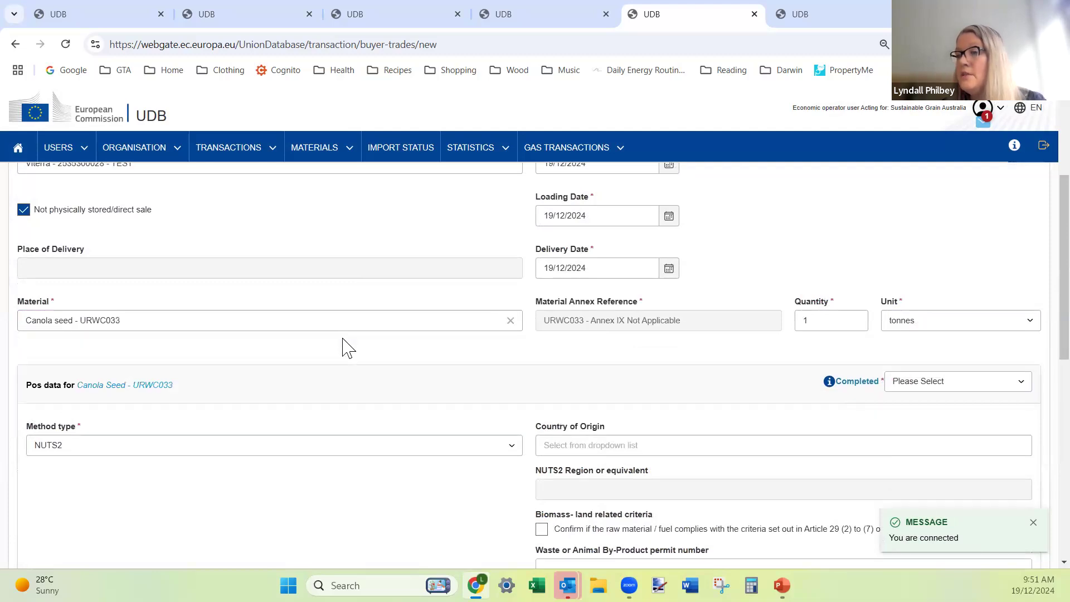
- Set the country of origin to Australia and the NUTS2 region to South Australia
left_click(715, 447)
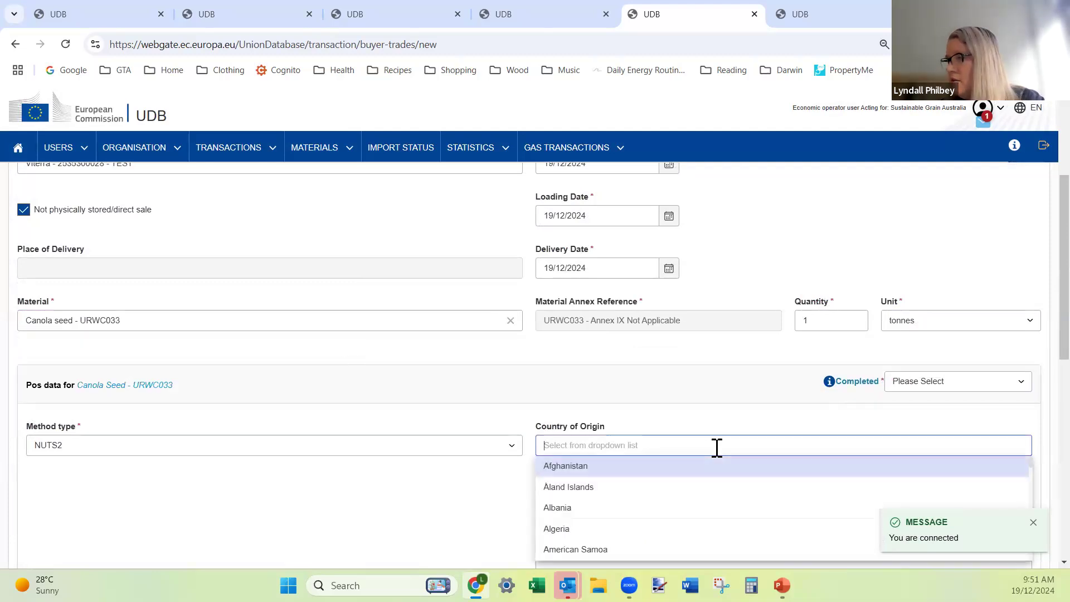
scroll(717, 449, "down", 2)
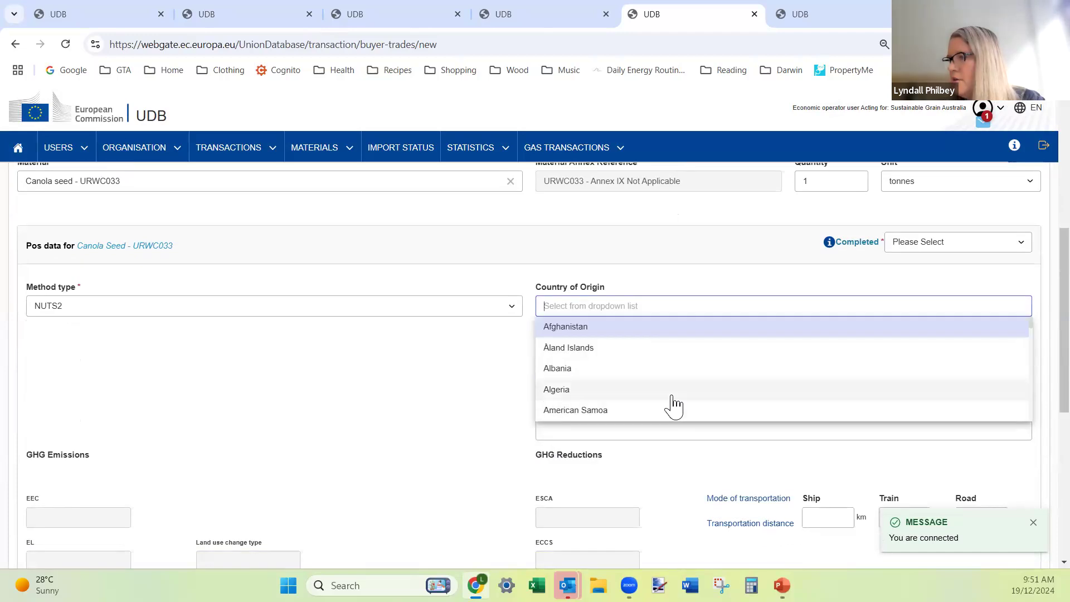
scroll(663, 401, "down", 4)
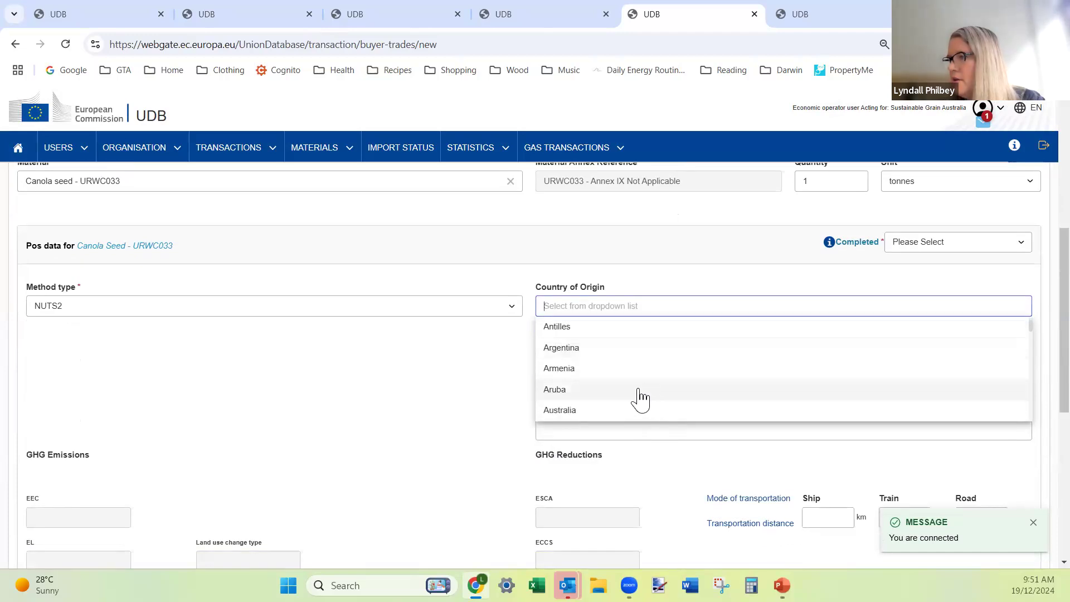
left_click(591, 411)
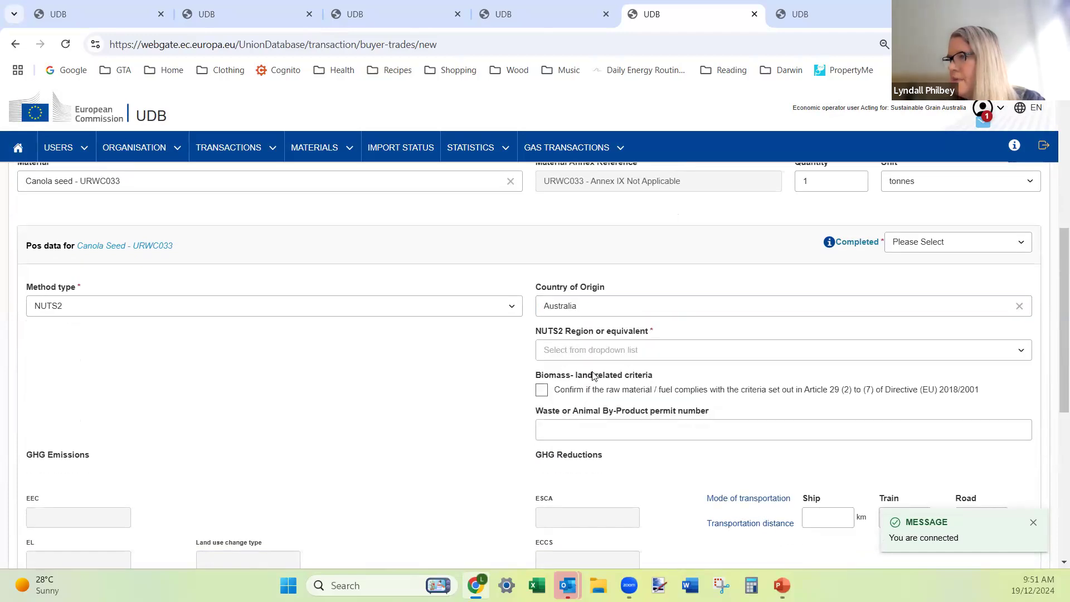
scroll(595, 380, "down", 1)
left_click(612, 282)
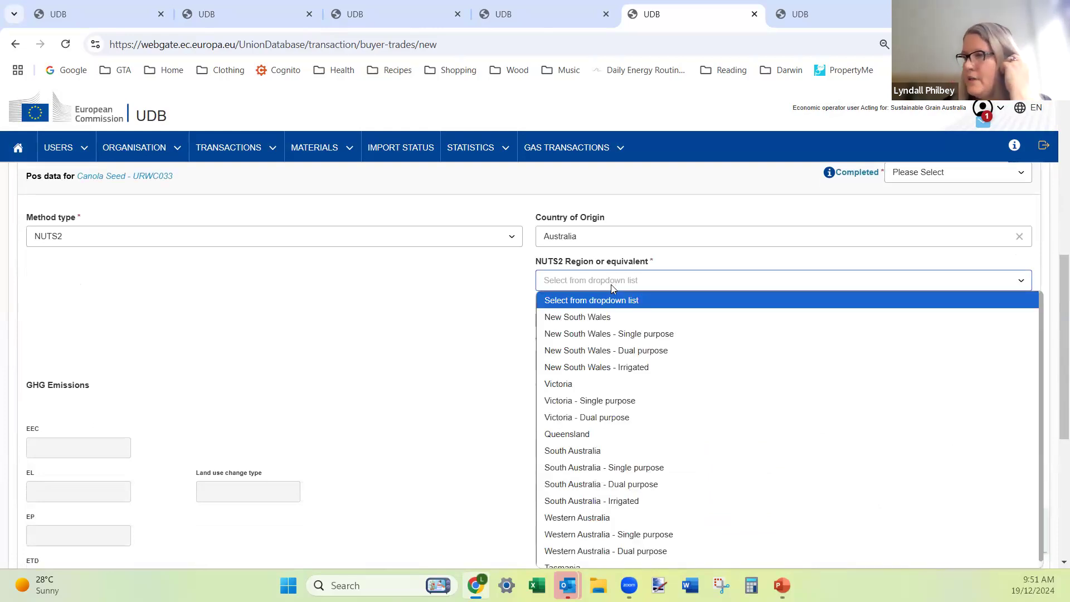
left_click(593, 450)
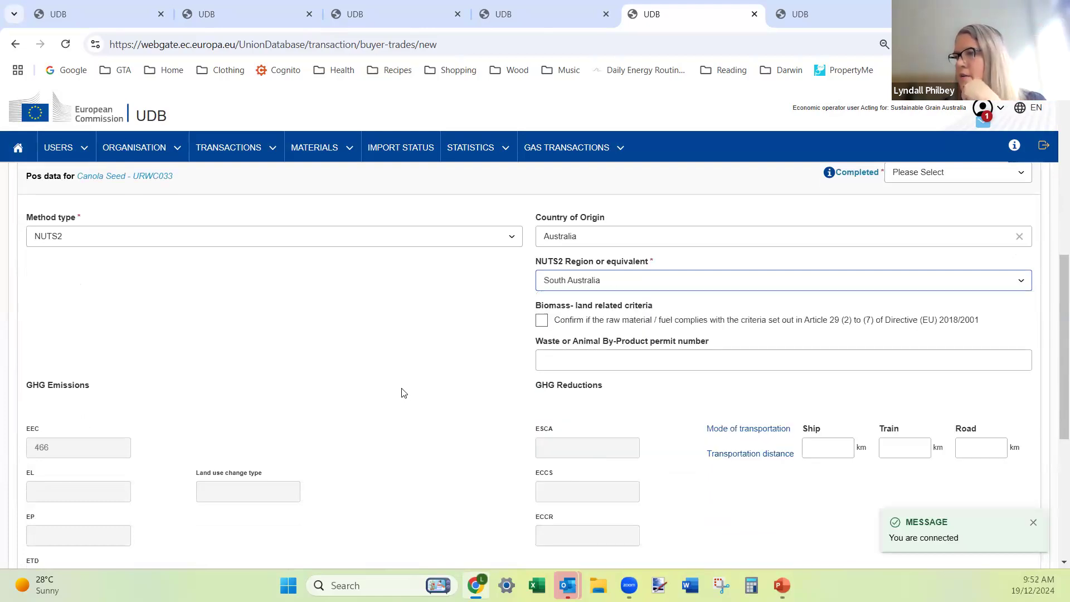
- Look through the GHG emissions section, dismiss the connection message, and set the Pos data's Completed option to YES
scroll(389, 356, "down", 1)
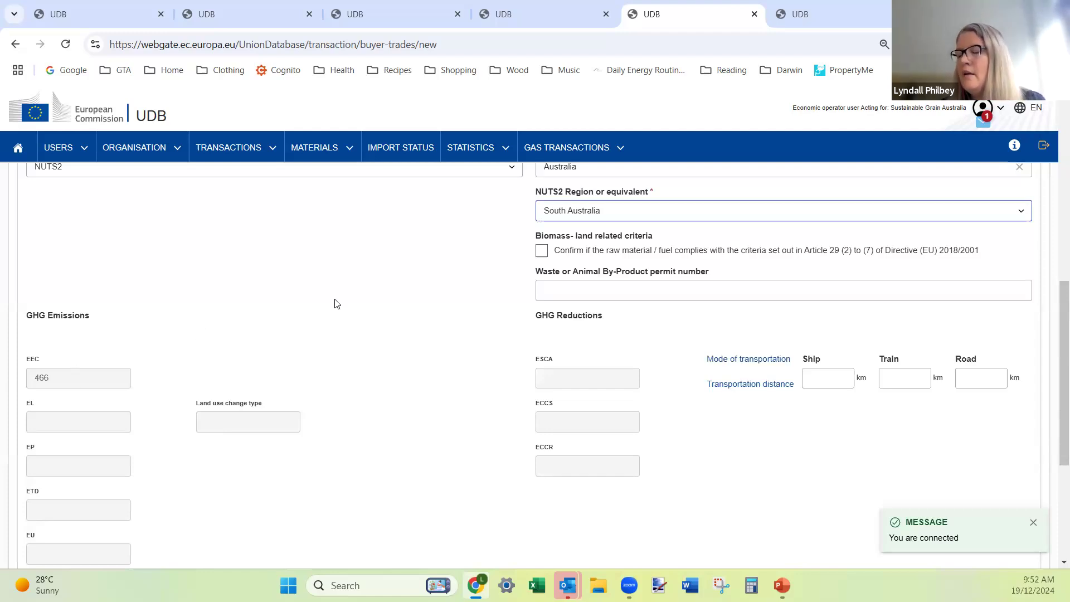
scroll(348, 301, "down", 4)
scroll(348, 301, "down", 1)
scroll(353, 301, "up", 1)
scroll(355, 301, "down", 1)
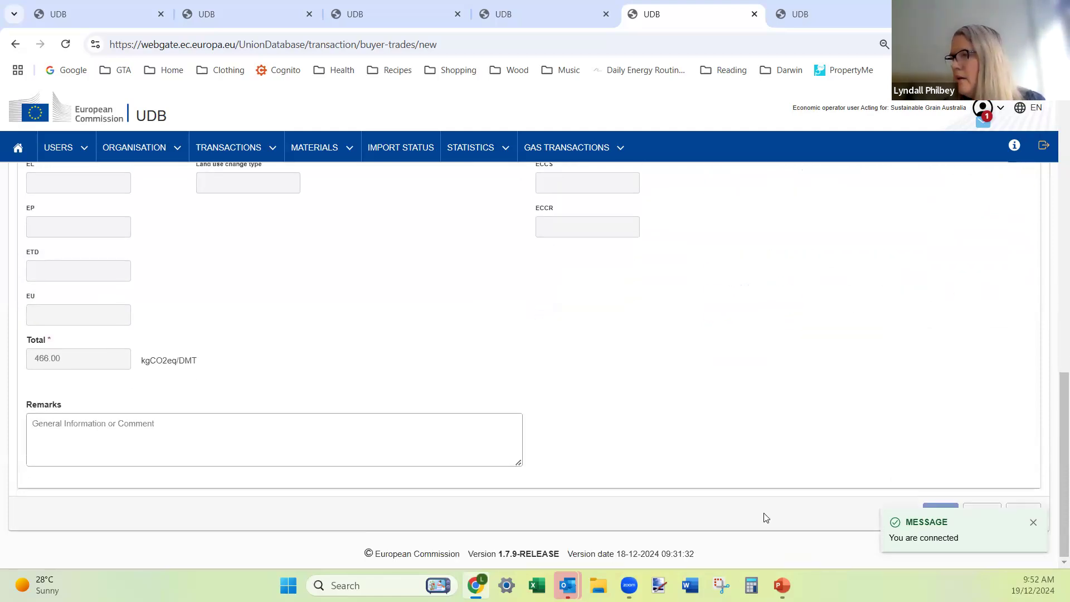
left_click(1035, 525)
scroll(779, 436, "up", 8)
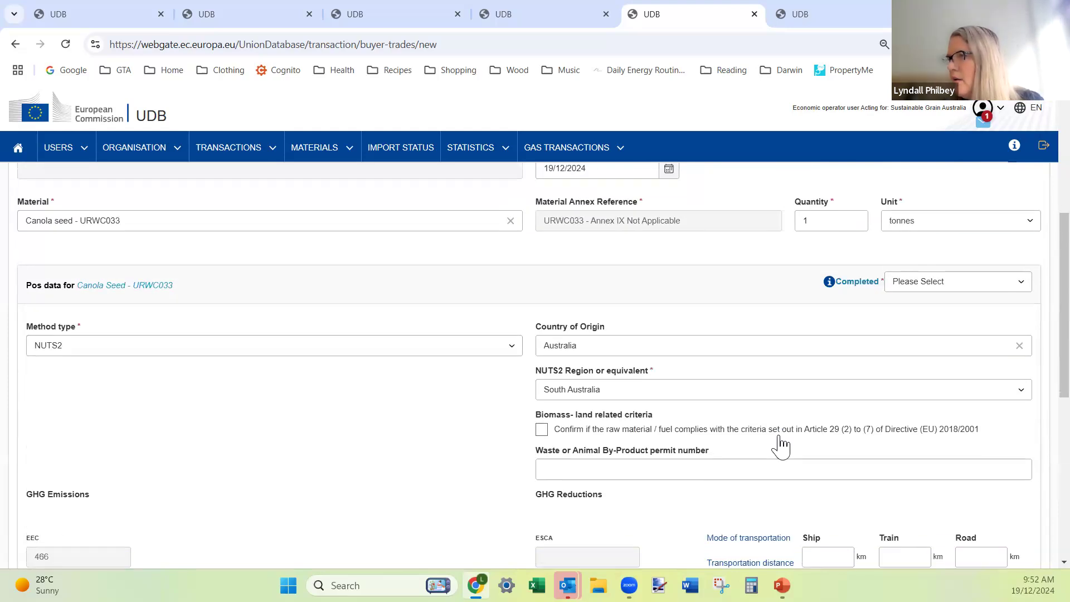
left_click(909, 285)
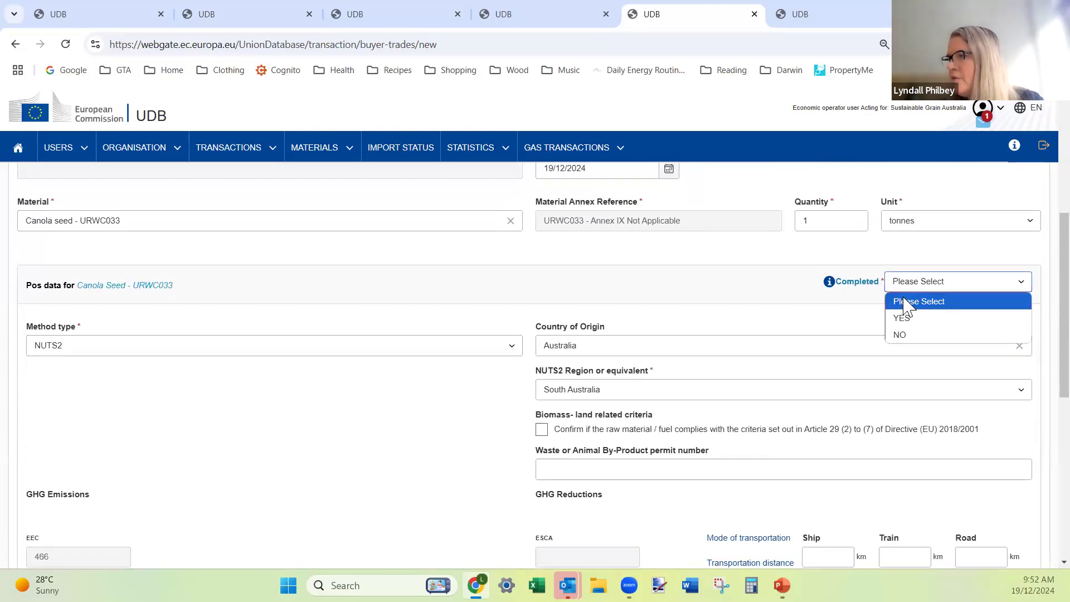
left_click(911, 323)
- Try to save the buyer trade, agreeing to lock the completed Pos data and acknowledging the session refresh notice
scroll(780, 337, "down", 10)
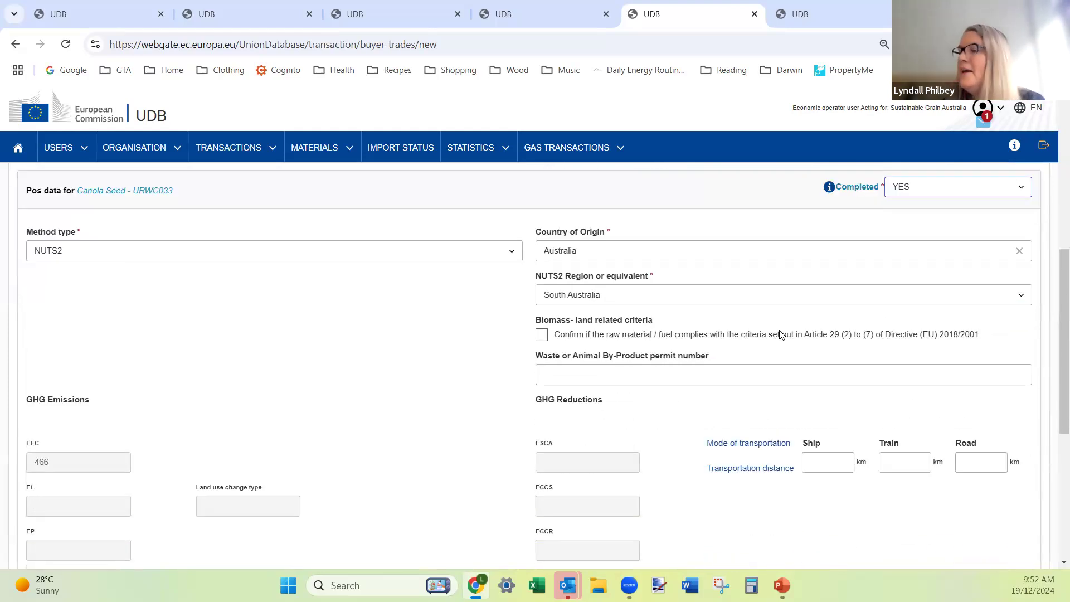
left_click(936, 513)
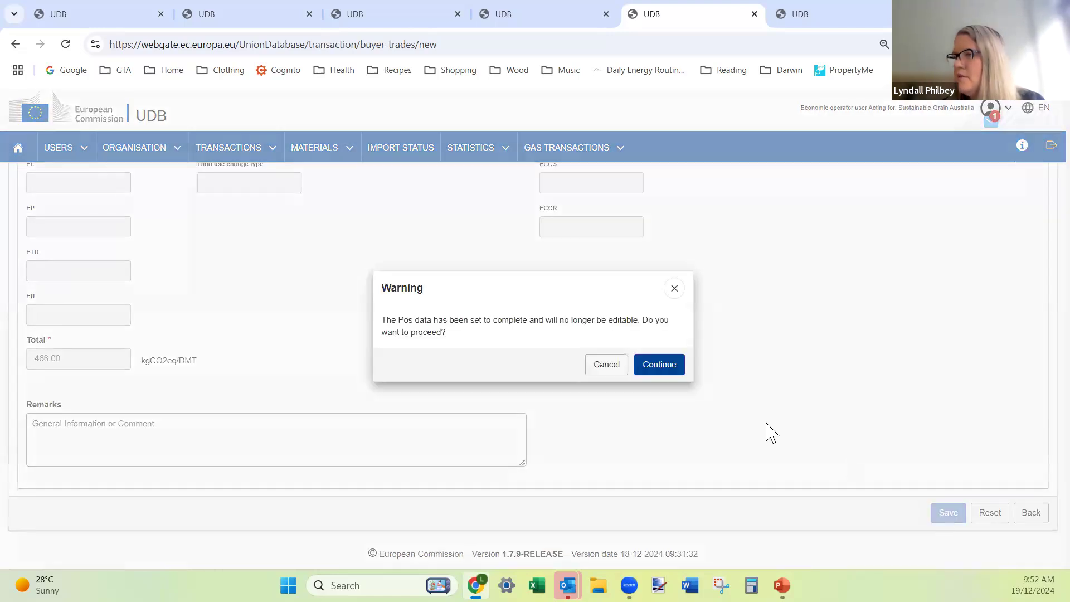
left_click(673, 371)
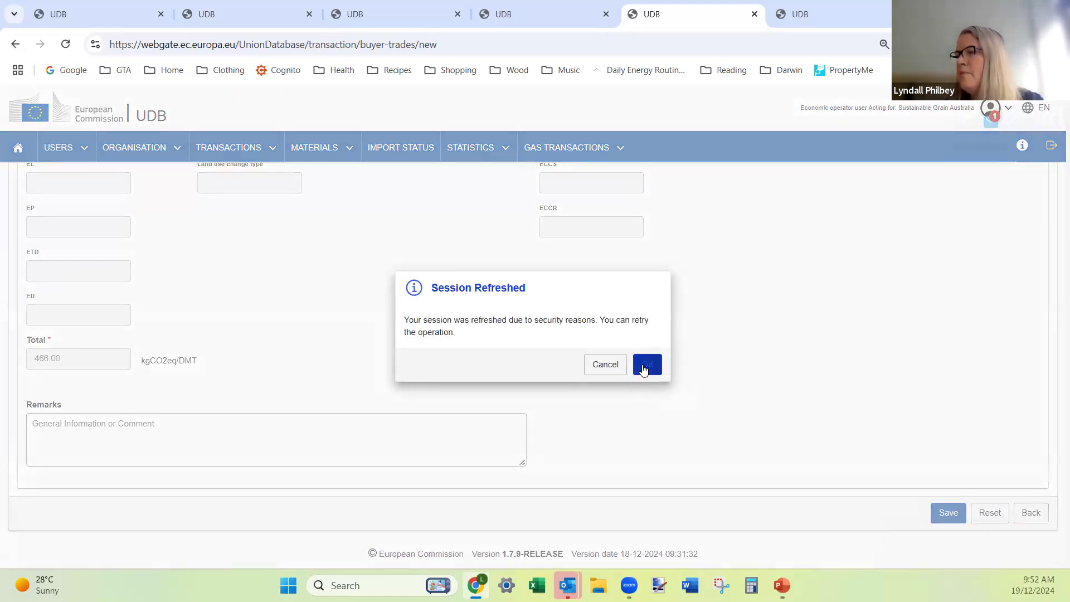
left_click(646, 364)
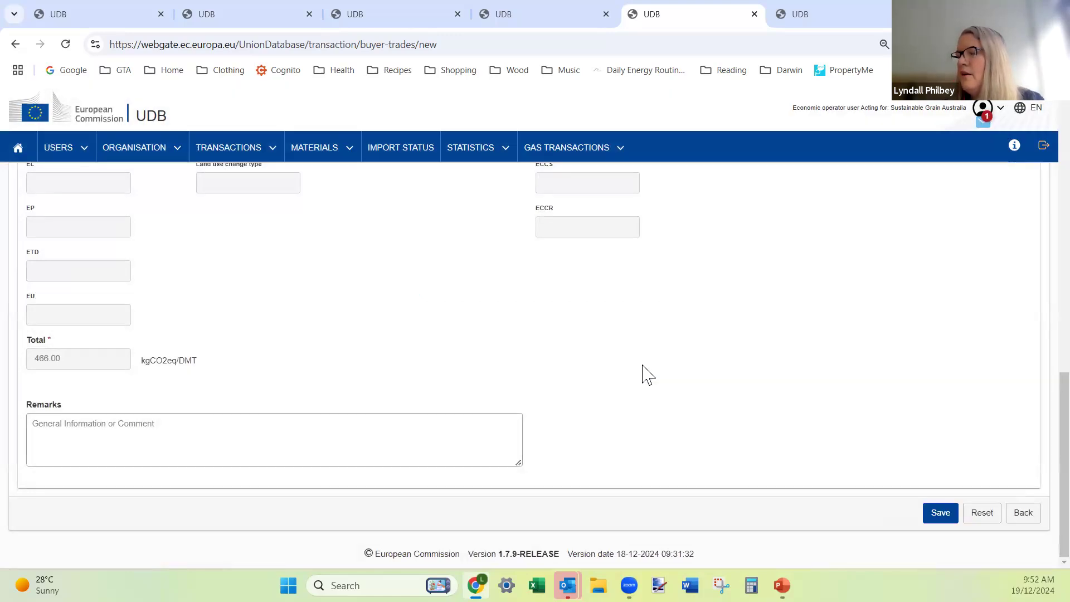
- Review the completed buyer trade form and save it, agreeing to lock the completed Pos data
scroll(635, 399, "up", 15)
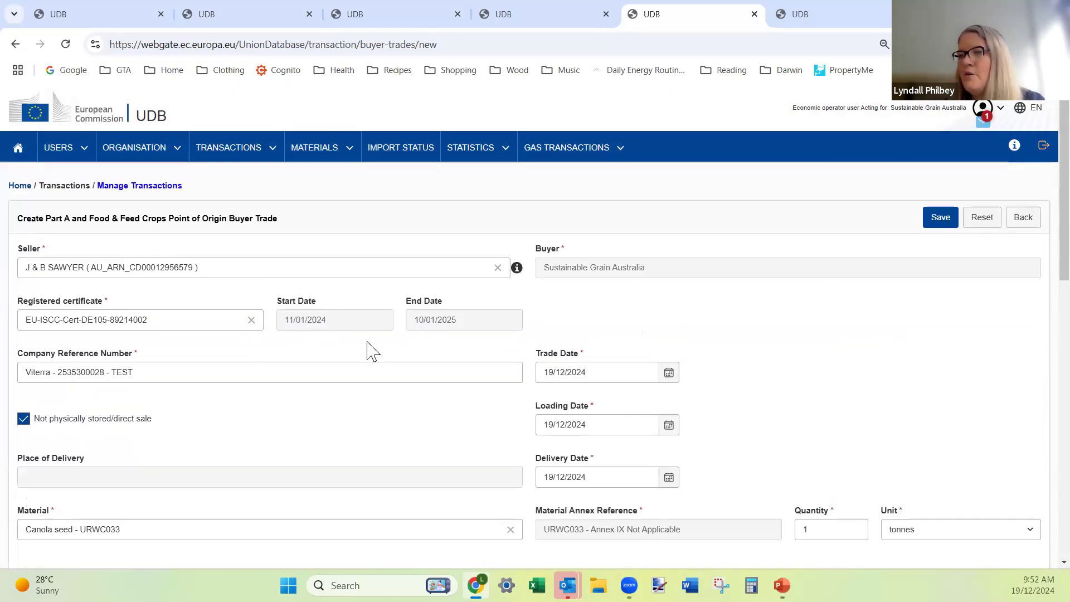
scroll(310, 389, "down", 3)
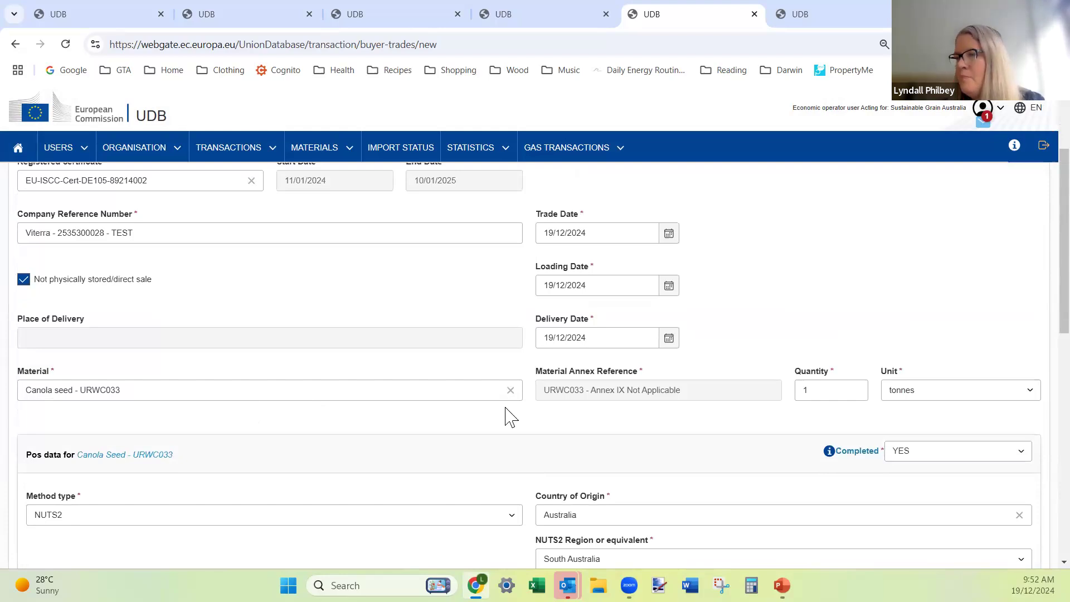
scroll(510, 417, "down", 5)
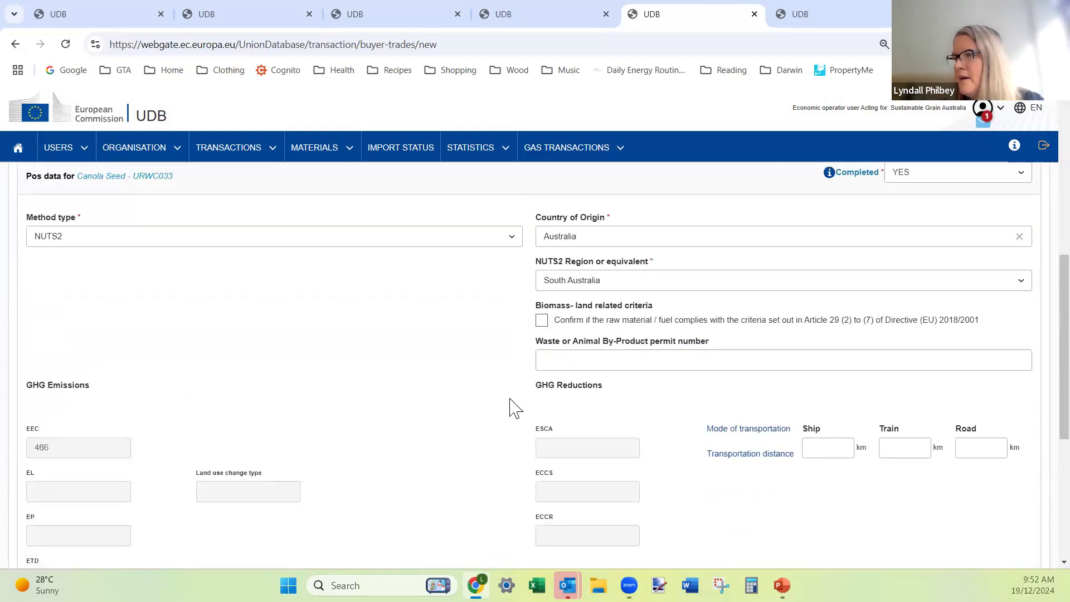
scroll(747, 327, "up", 2)
scroll(444, 375, "down", 4)
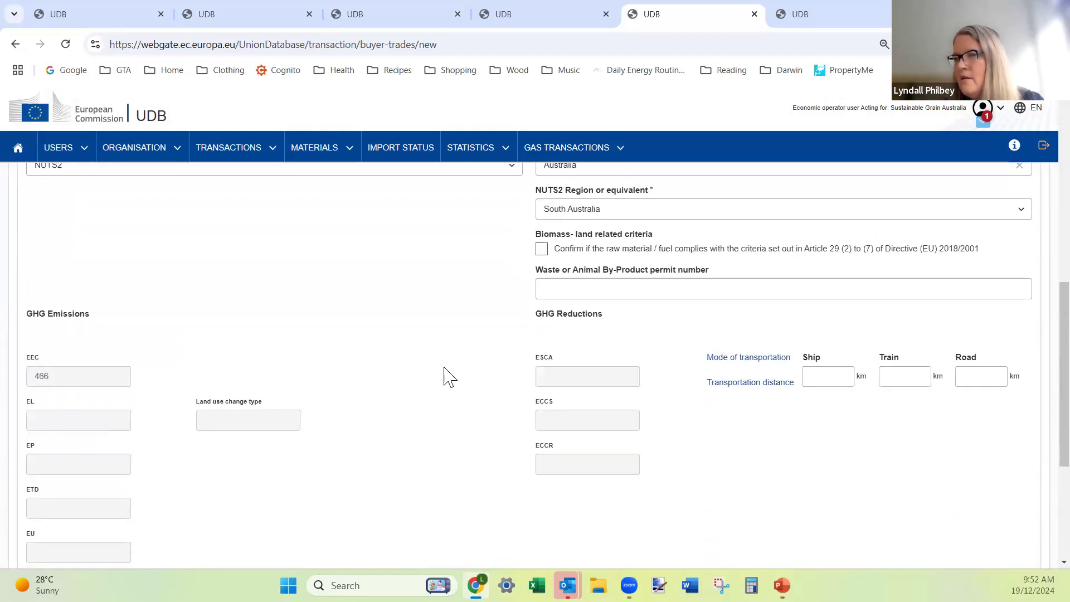
scroll(448, 376, "down", 5)
left_click(942, 516)
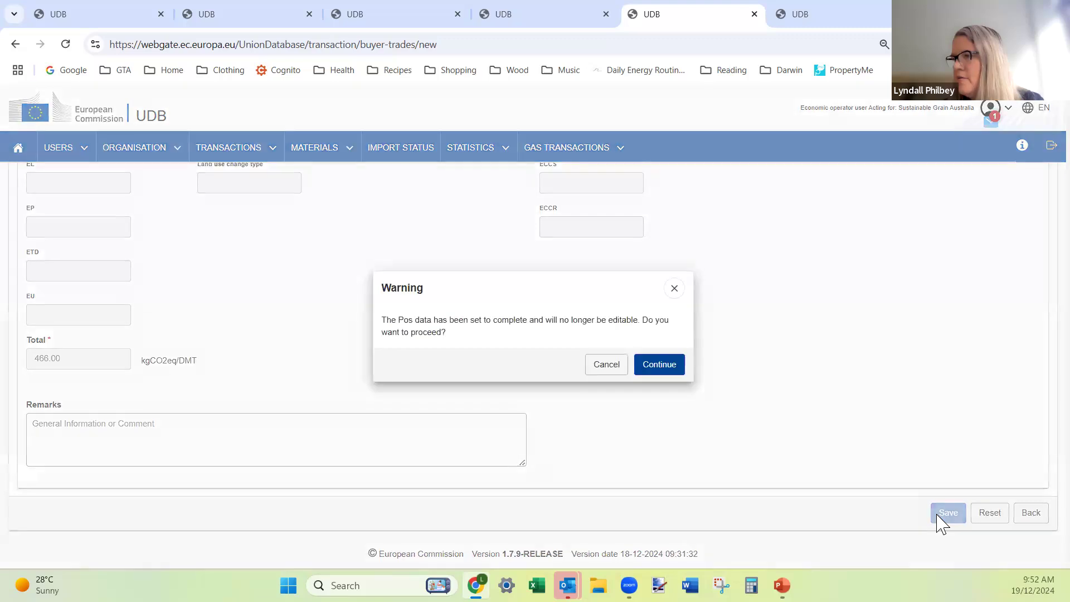
left_click(668, 367)
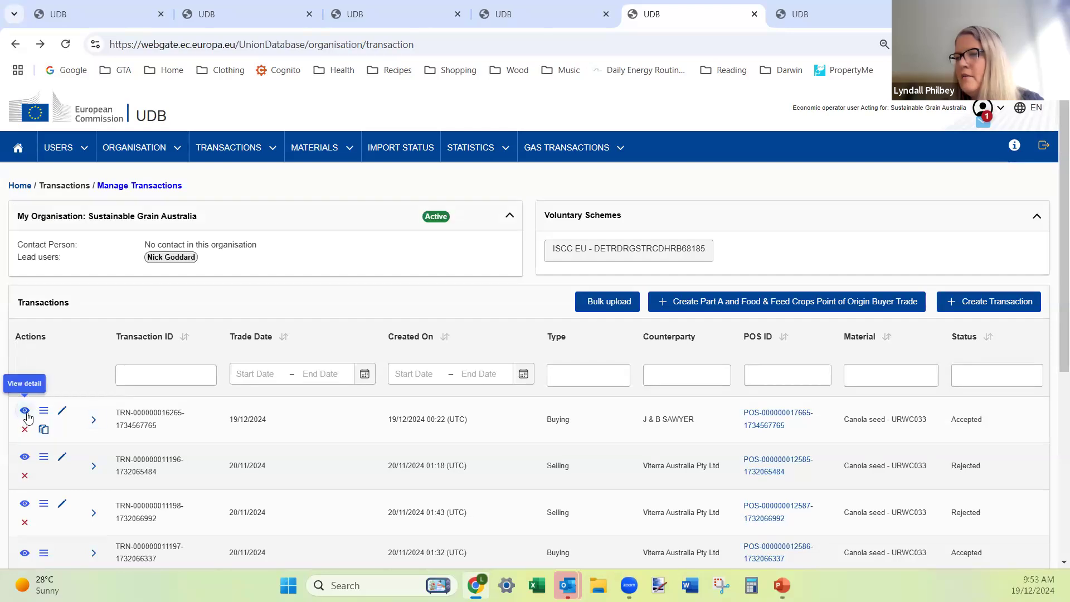
- View the details of the newly accepted canola seed buying transaction, and return to the transactions list
left_click(25, 414)
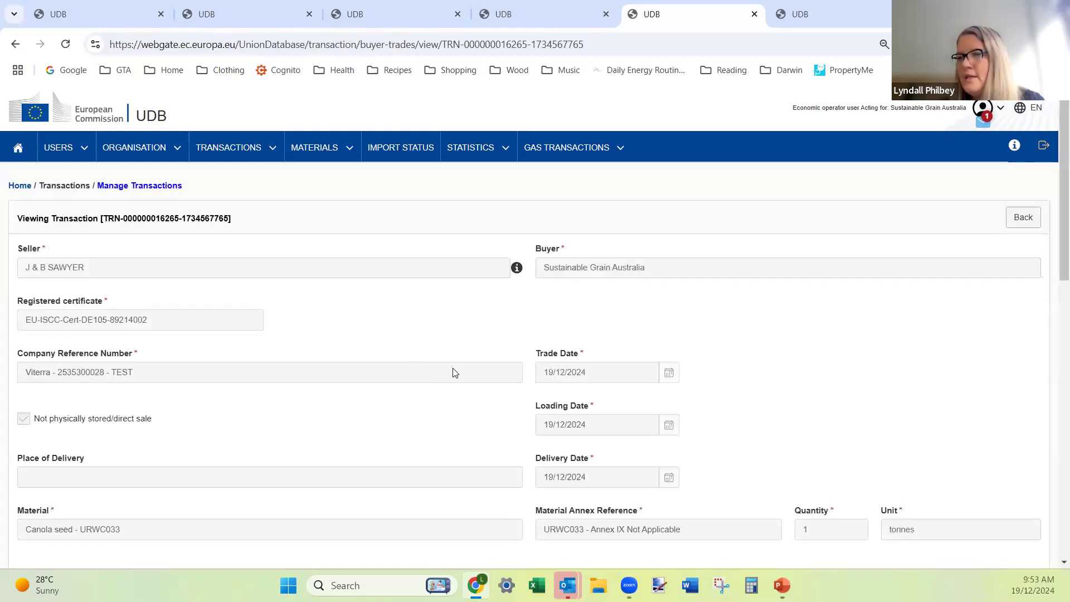
scroll(451, 370, "down", 1)
scroll(451, 371, "down", 1)
scroll(450, 369, "up", 2)
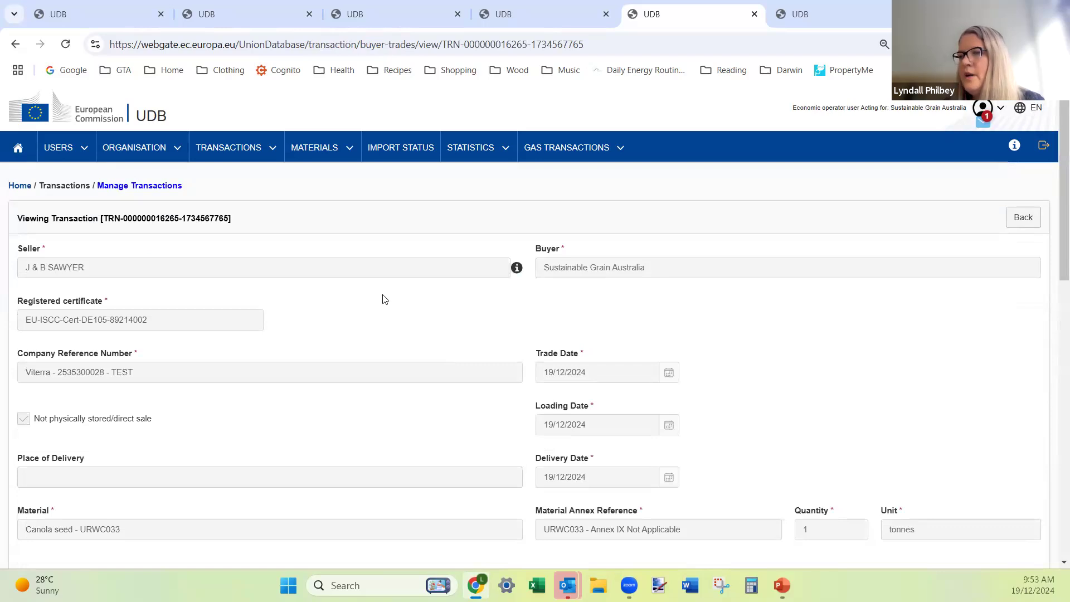
left_click(15, 43)
mouse_move(177, 179)
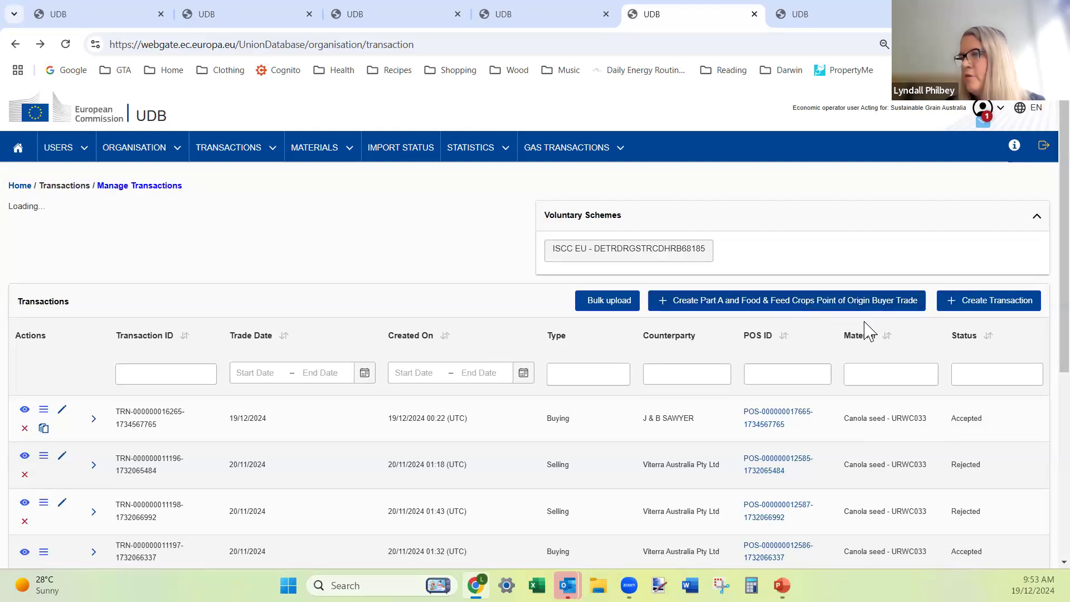
- Start a new transaction and choose Viterra Australia Pty Ltd as the buyer
left_click(977, 309)
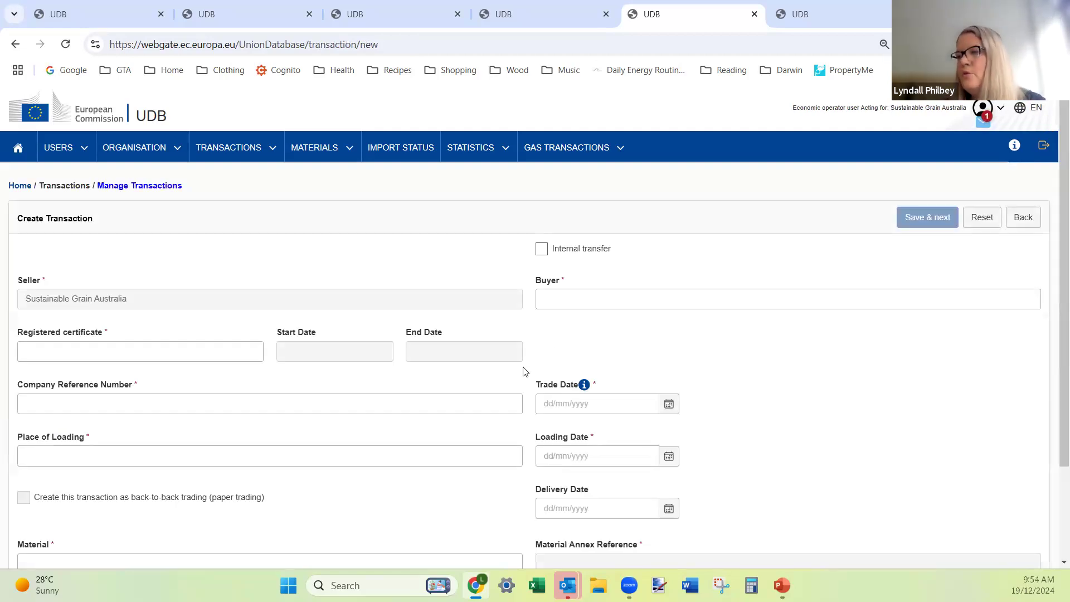
left_click(573, 293)
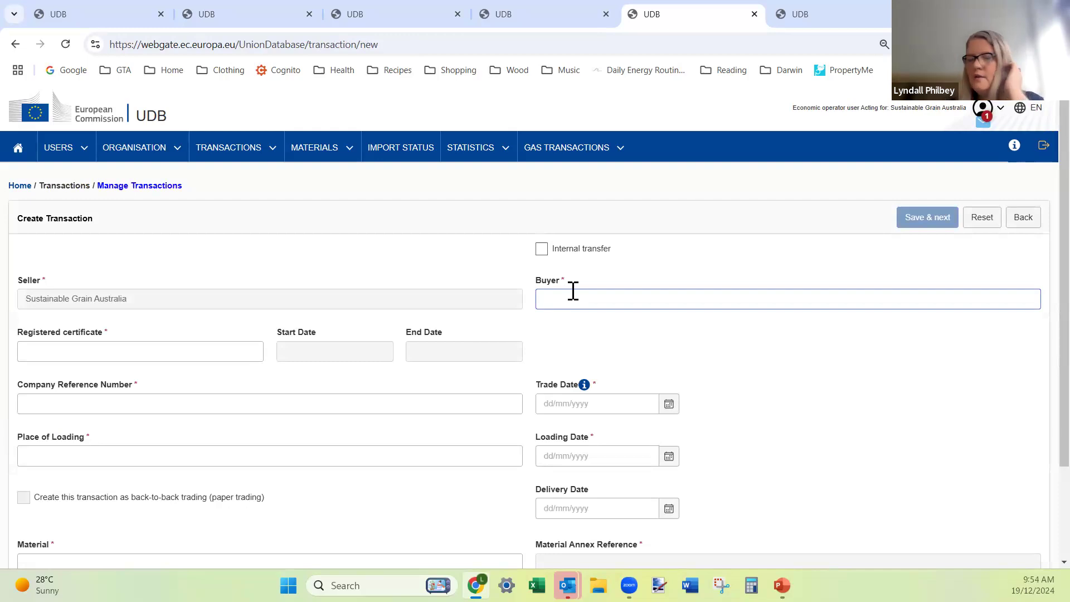
type("vit")
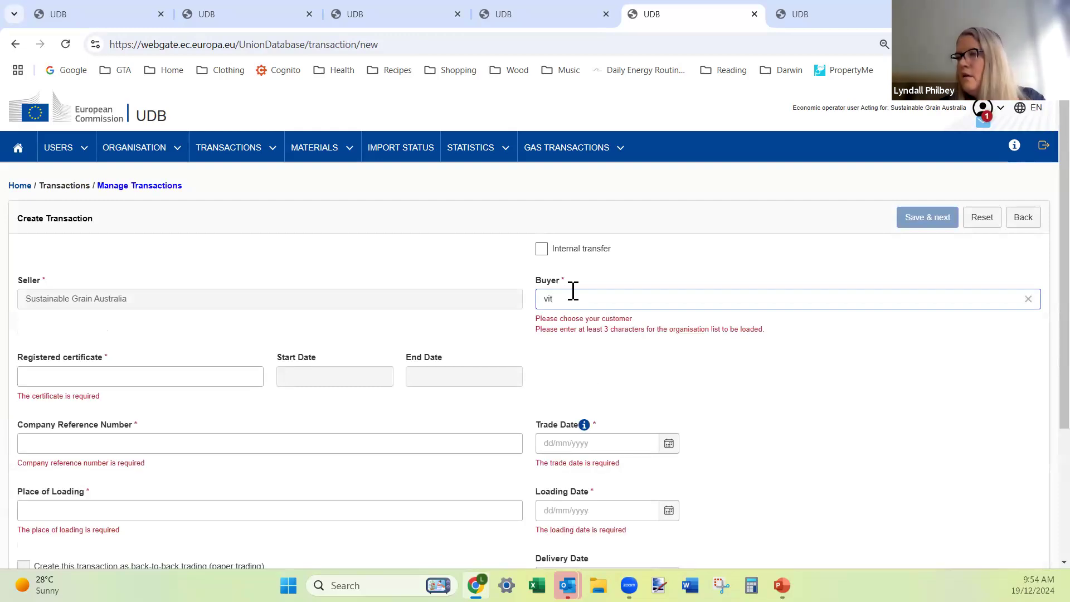
type("erra")
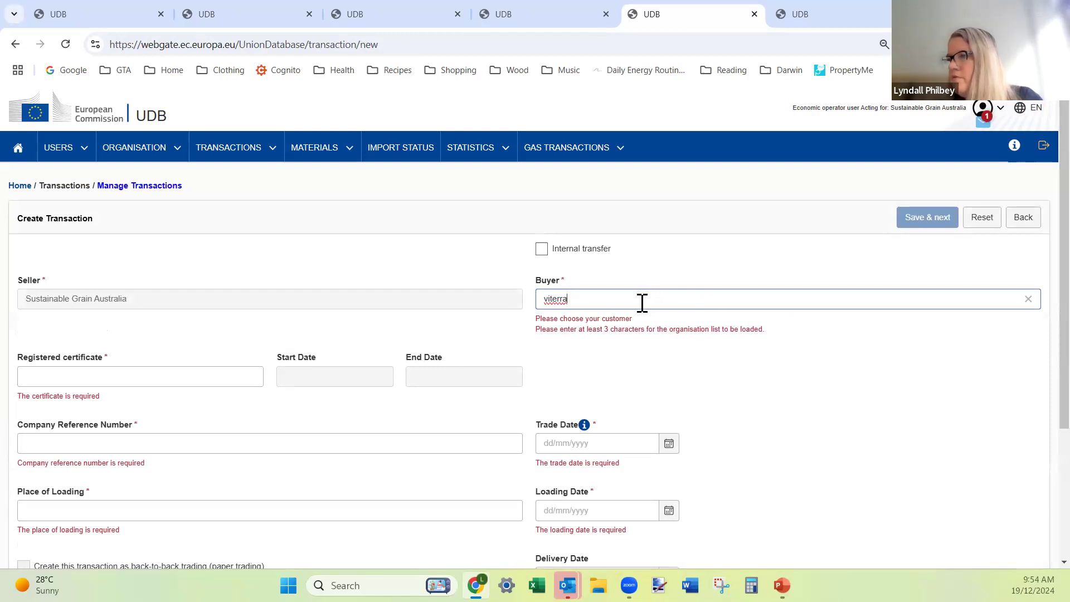
left_click(579, 301)
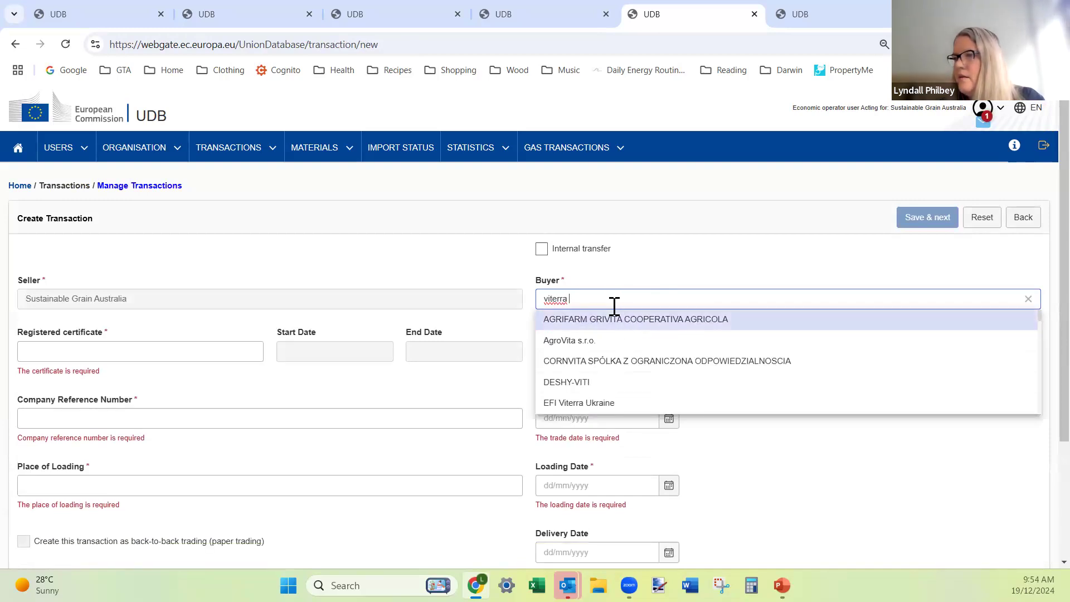
key("BackSpace")
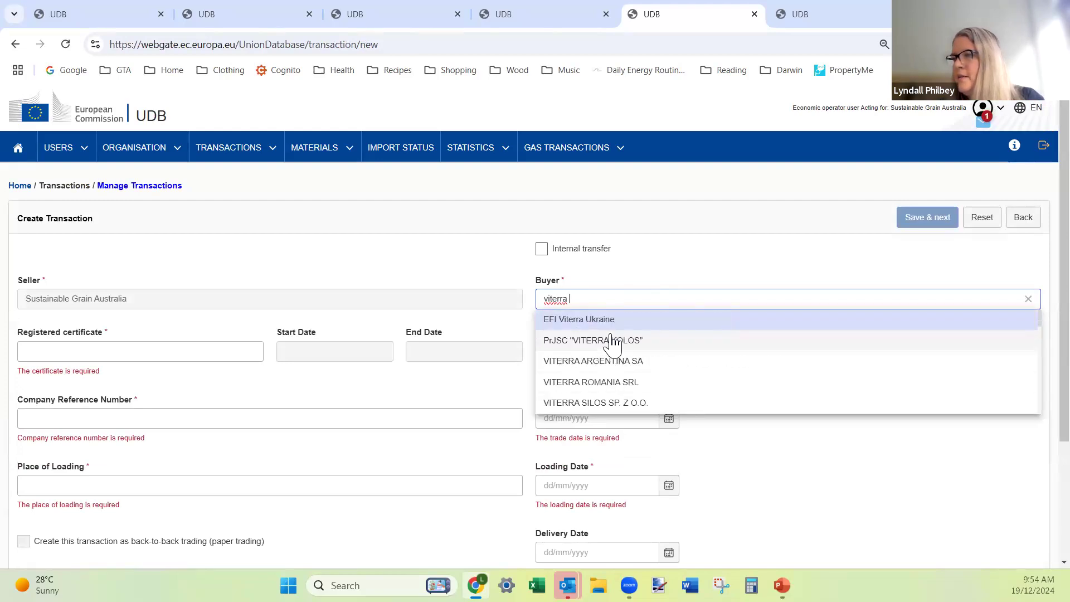
scroll(630, 379, "down", 1)
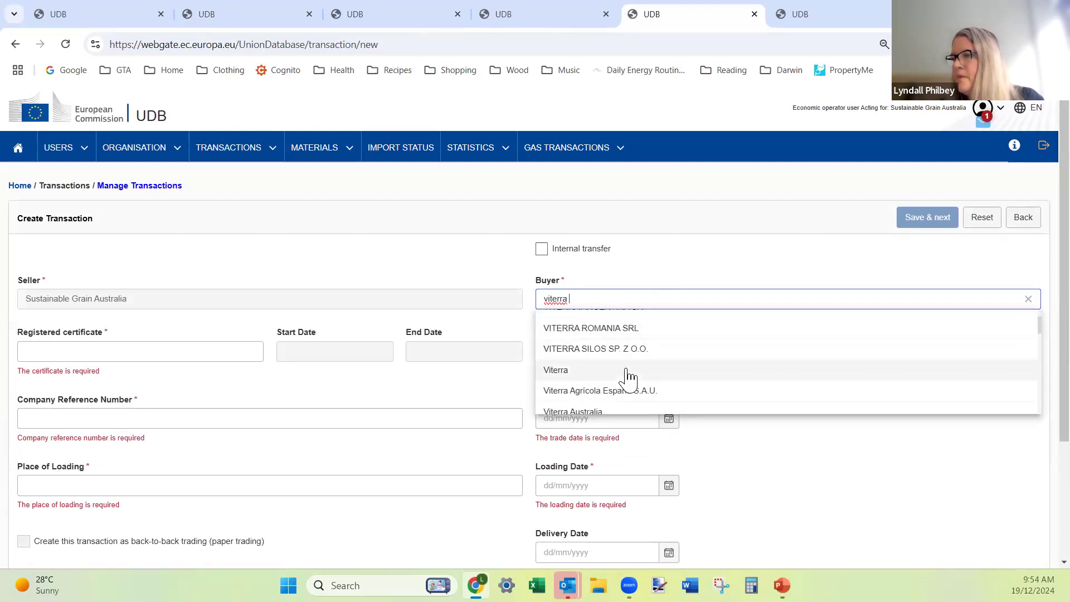
scroll(613, 348, "down", 2)
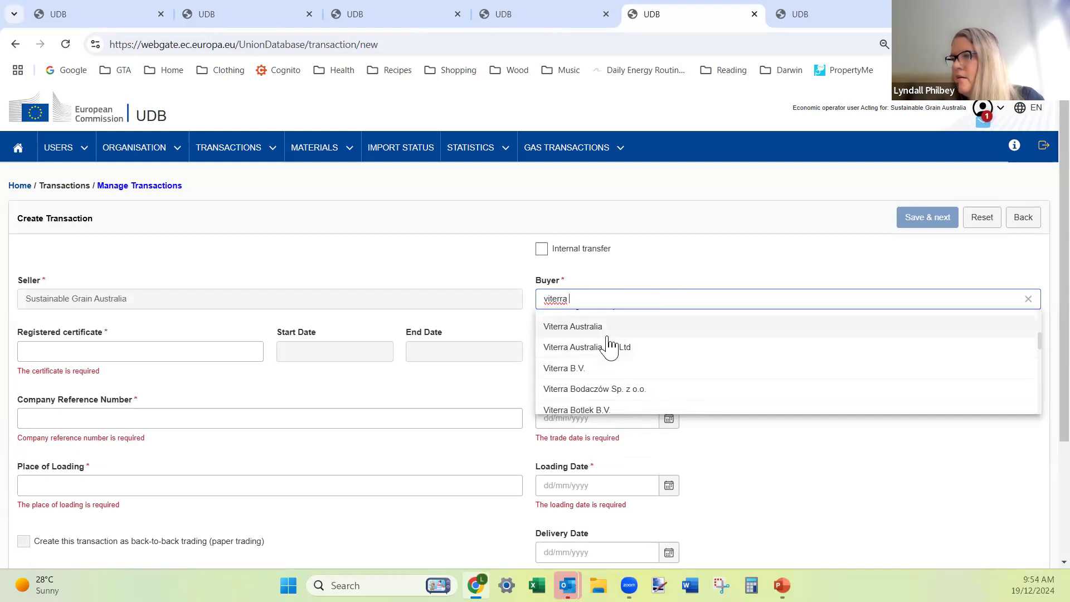
left_click(610, 347)
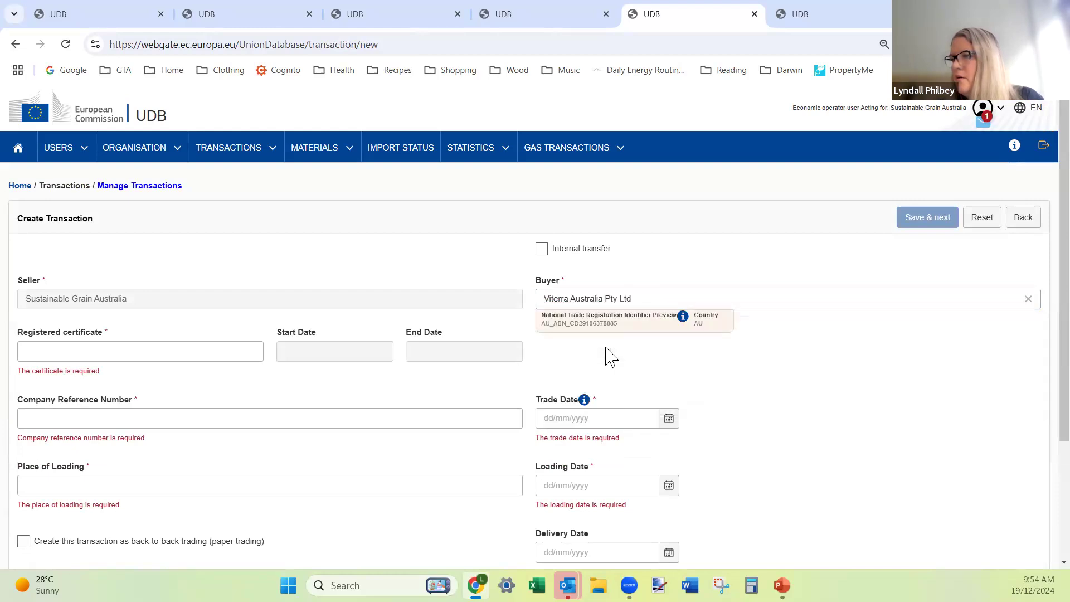
- Choose the registered certificate ending in 002 and fill the company reference number with the saved Viterra TEST entry
left_click(124, 351)
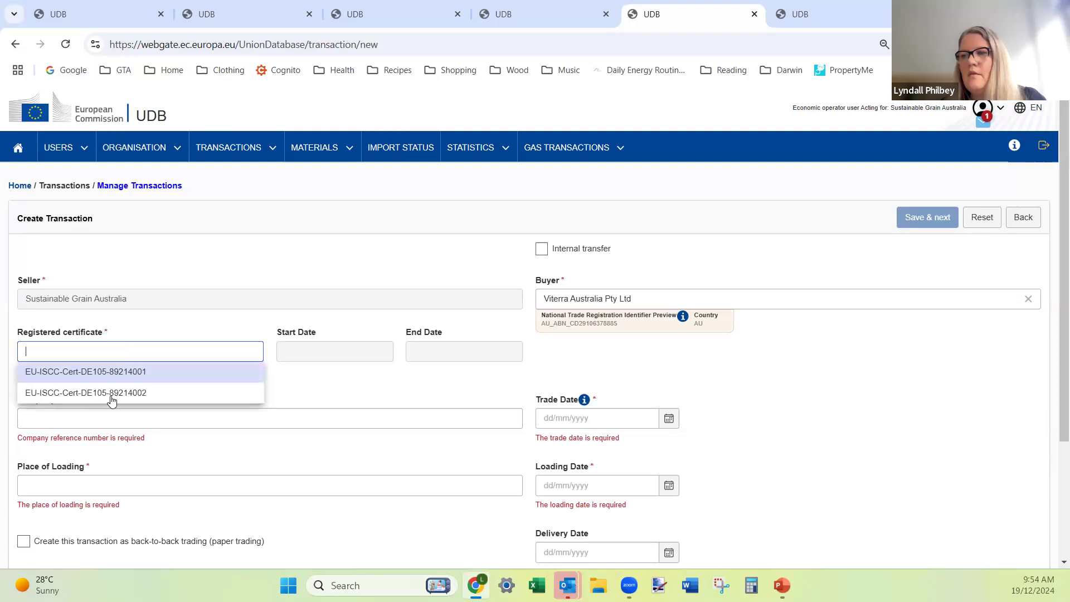
left_click(118, 392)
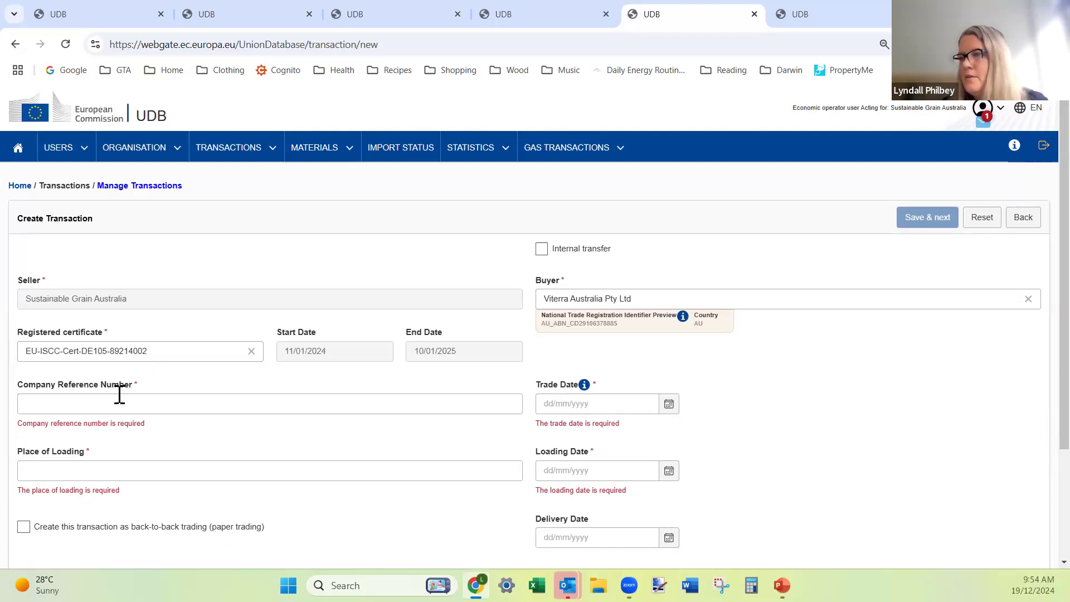
left_click(199, 401)
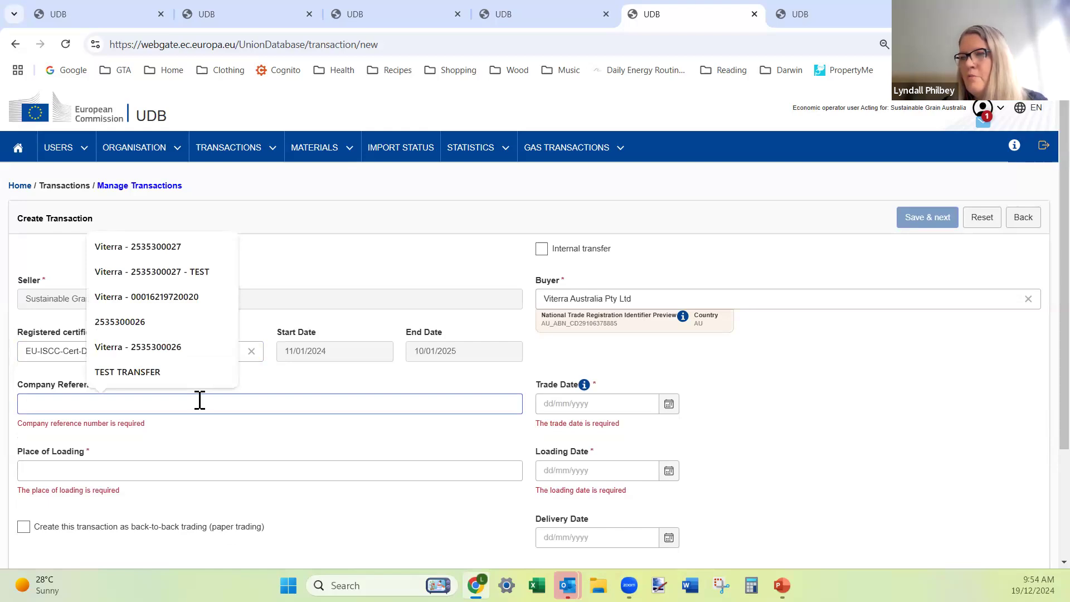
left_click(182, 272)
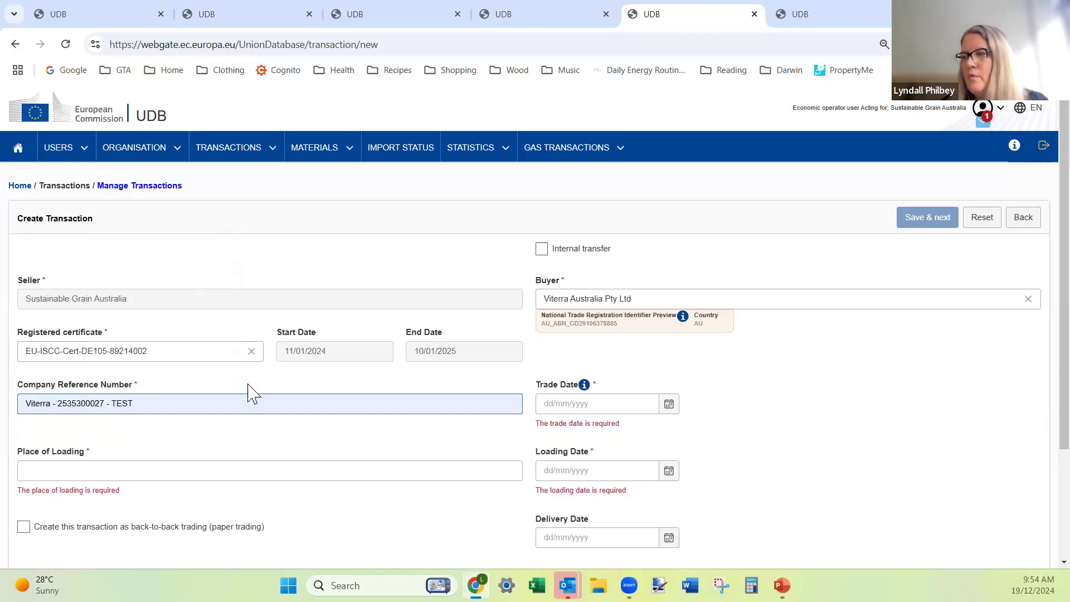
- Set the trade, loading and delivery dates to 19/12/2024
left_click(671, 404)
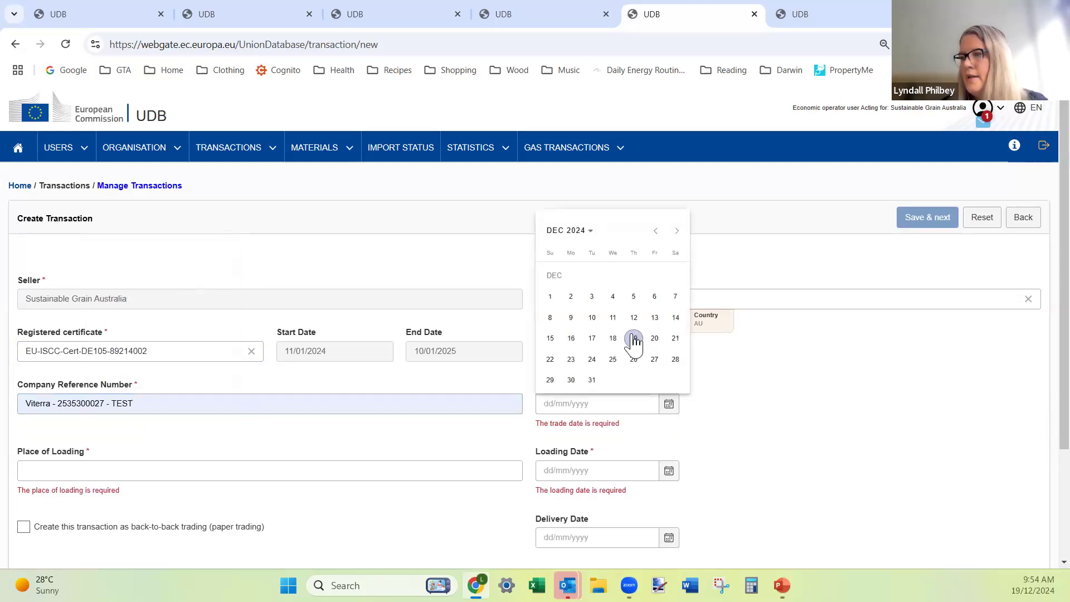
left_click(633, 338)
scroll(724, 401, "down", 2)
left_click(667, 329)
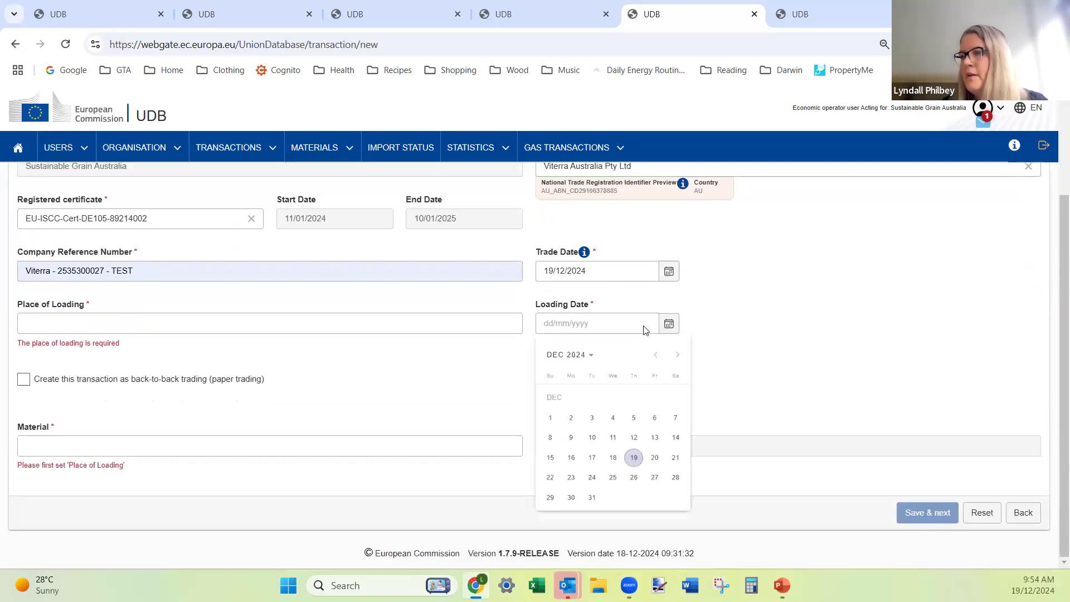
left_click(634, 462)
left_click(668, 390)
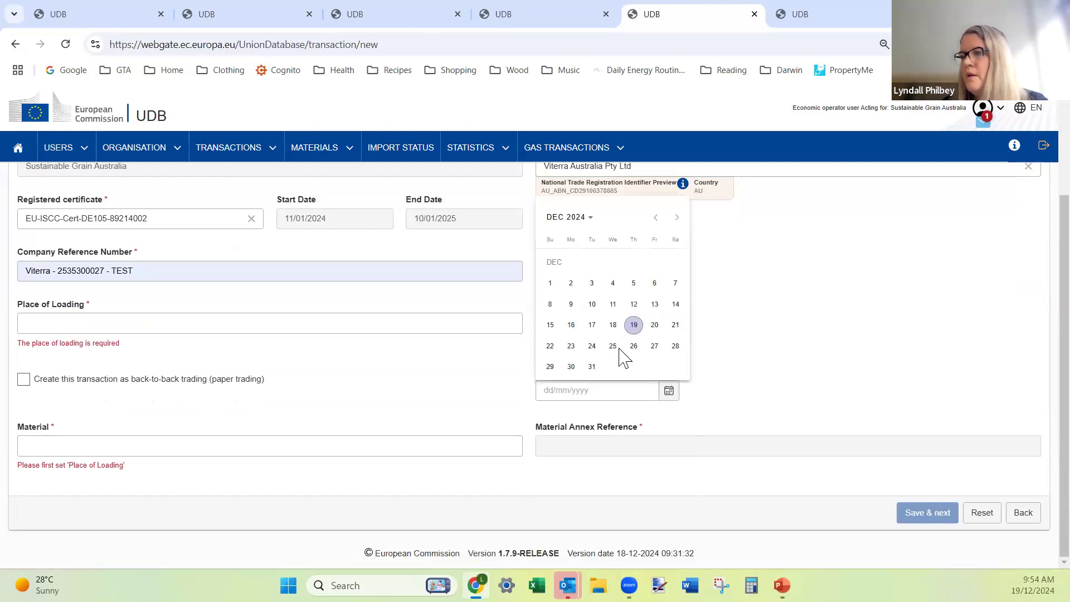
left_click(634, 336)
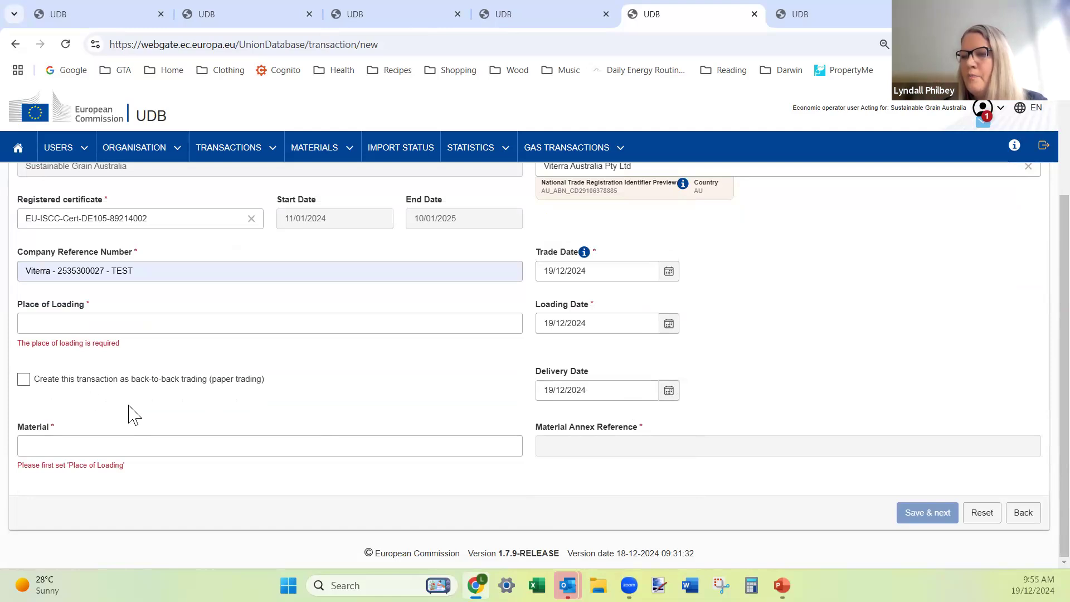
- Mark the transaction as back-to-back trading (paper trading) and choose Sustainable Grain Australia's Port Melbourne site as the place of loading
left_click(24, 380)
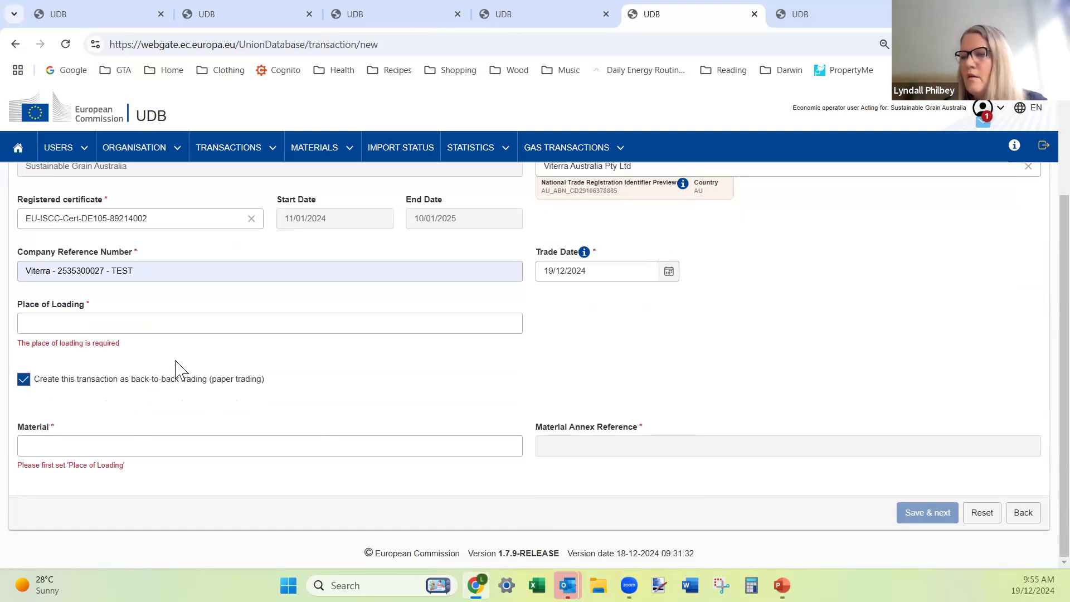
left_click(160, 321)
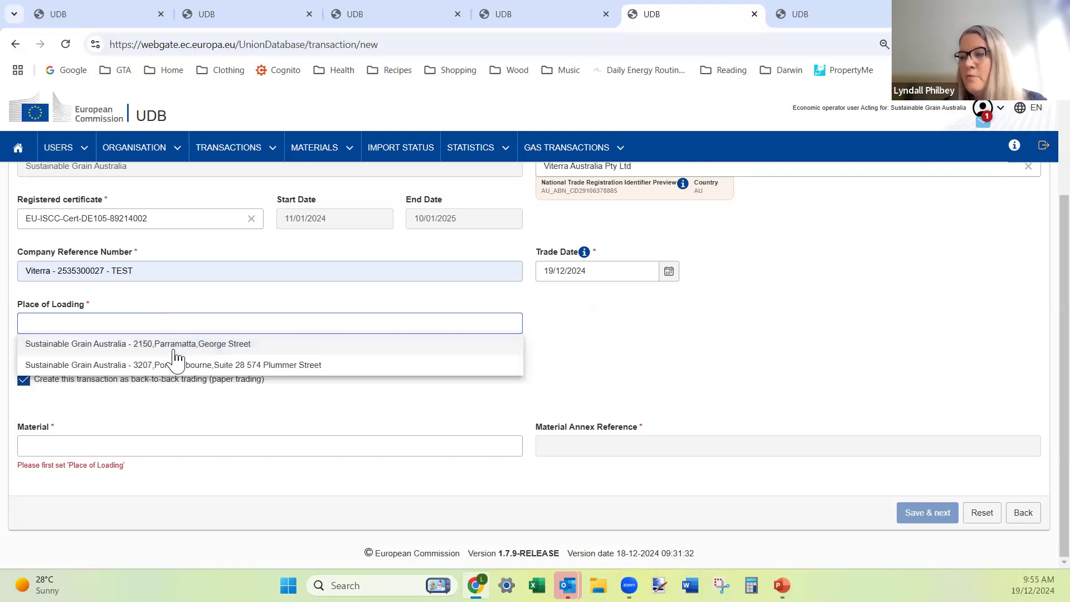
left_click(179, 366)
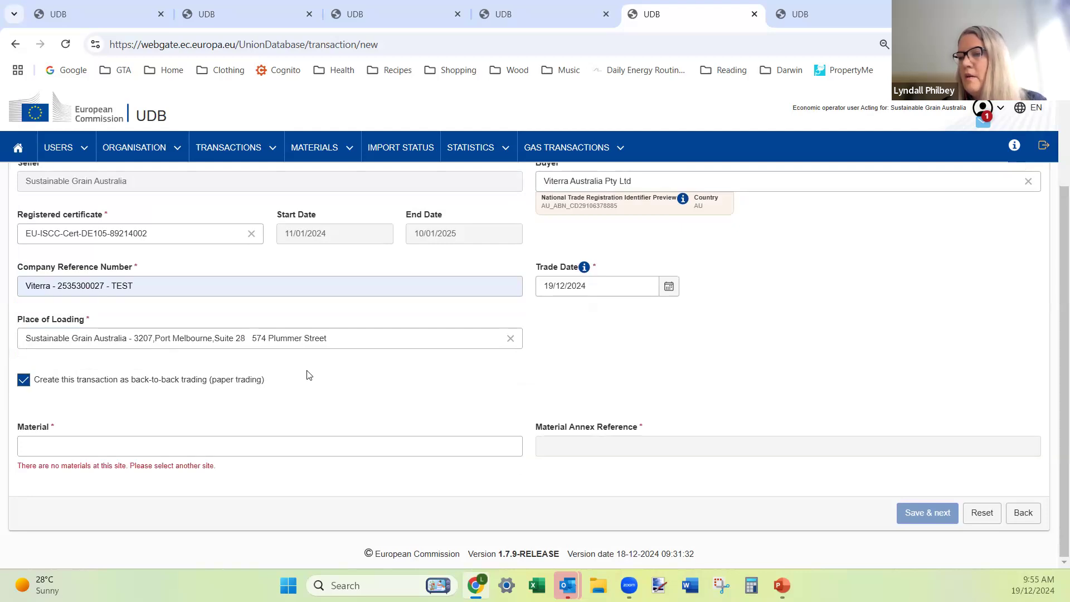
- Change the place of loading to Sustainable Grain Australia's Parramatta site
left_click(218, 440)
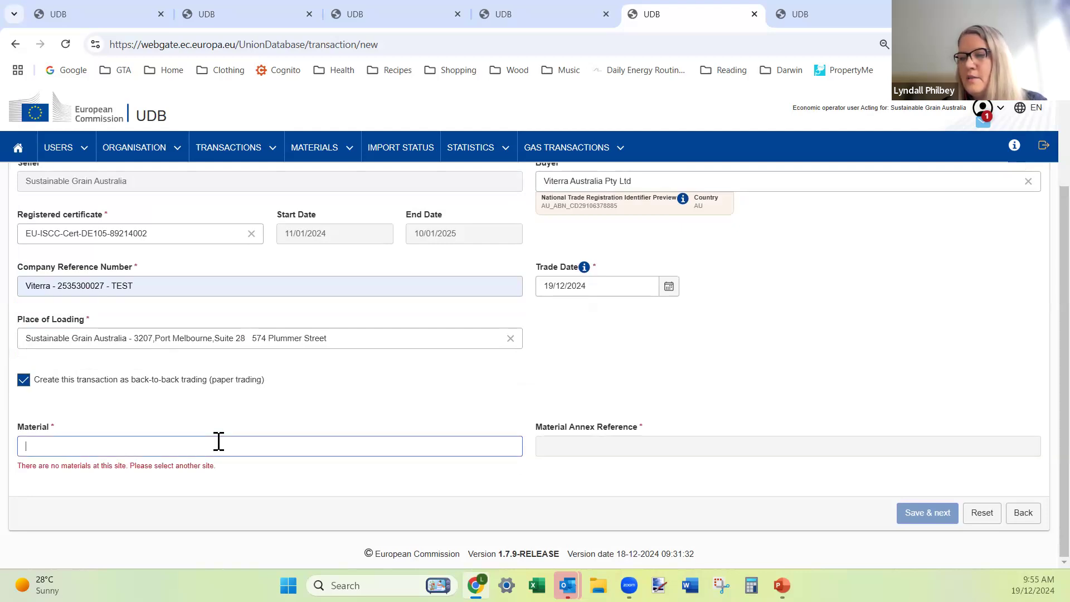
left_click(230, 341)
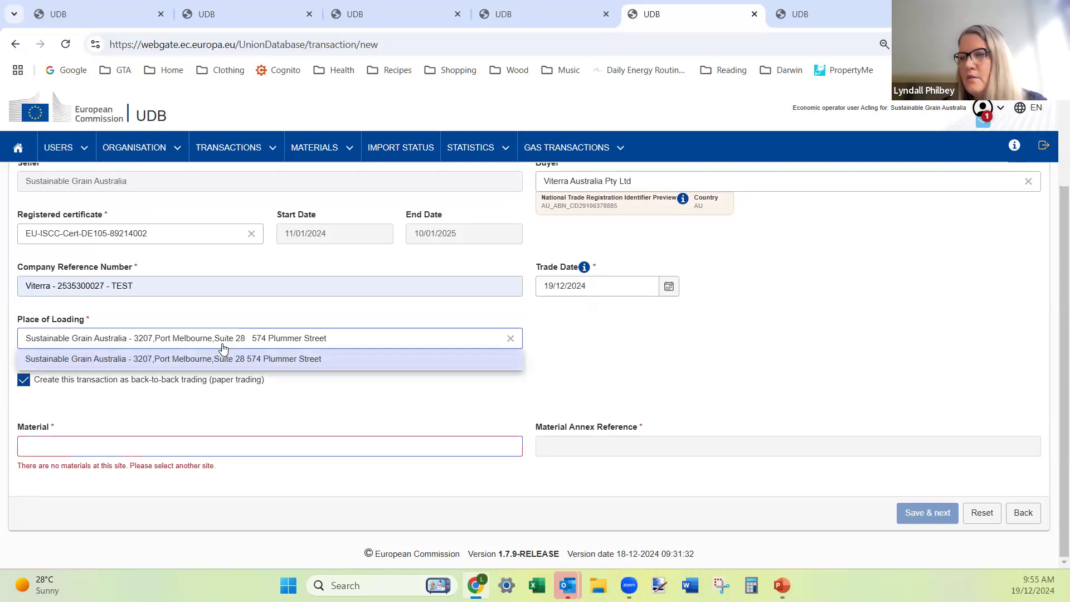
left_click(511, 338)
left_click(255, 359)
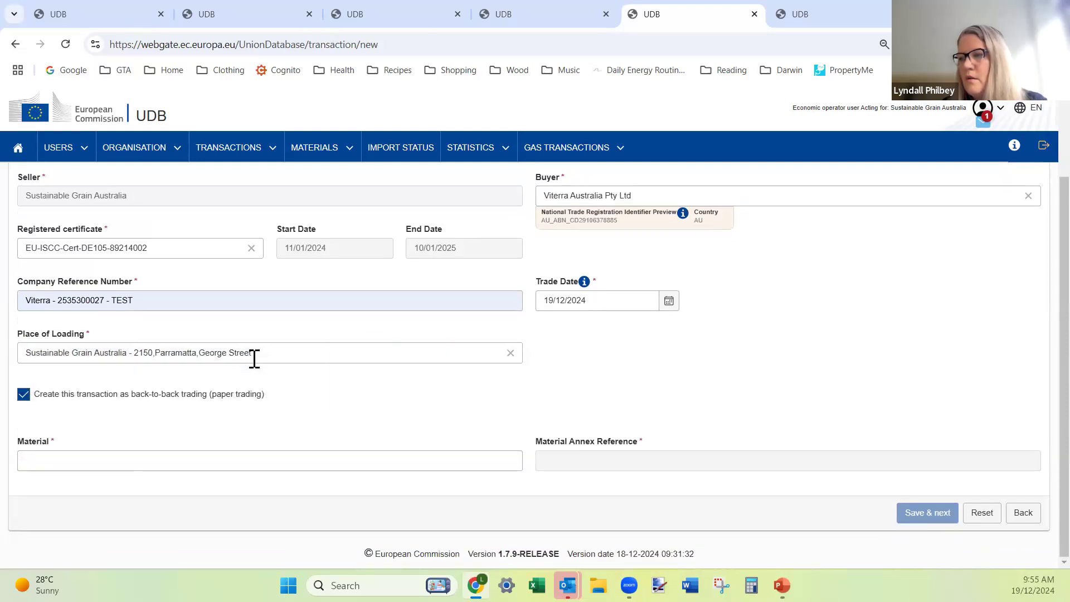
- Choose Canola seed - URWC033 as the transaction's material and bring up its available material meta data
left_click(179, 460)
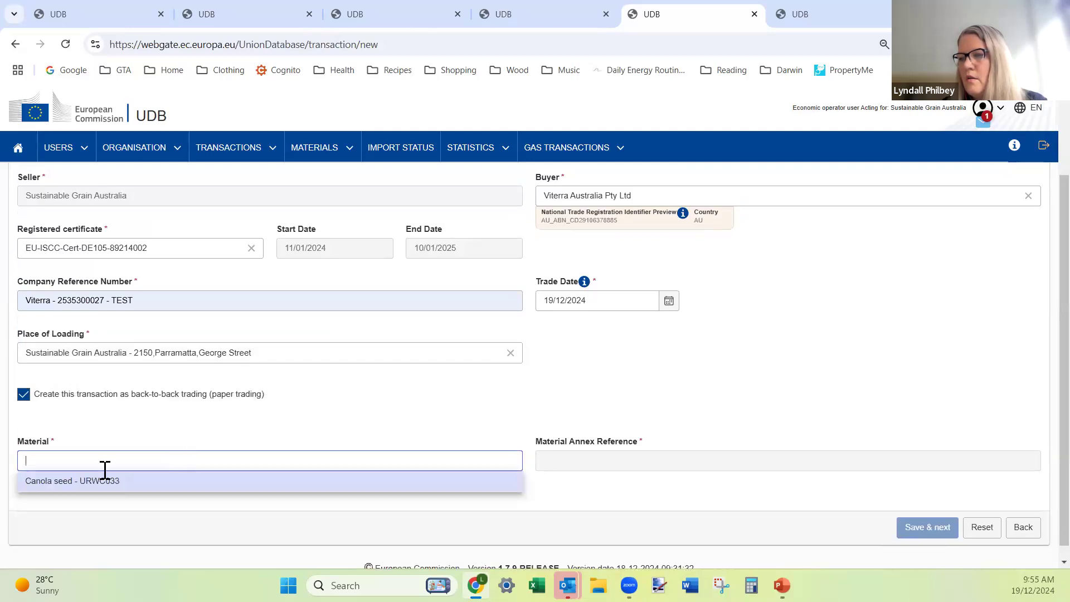
left_click(96, 483)
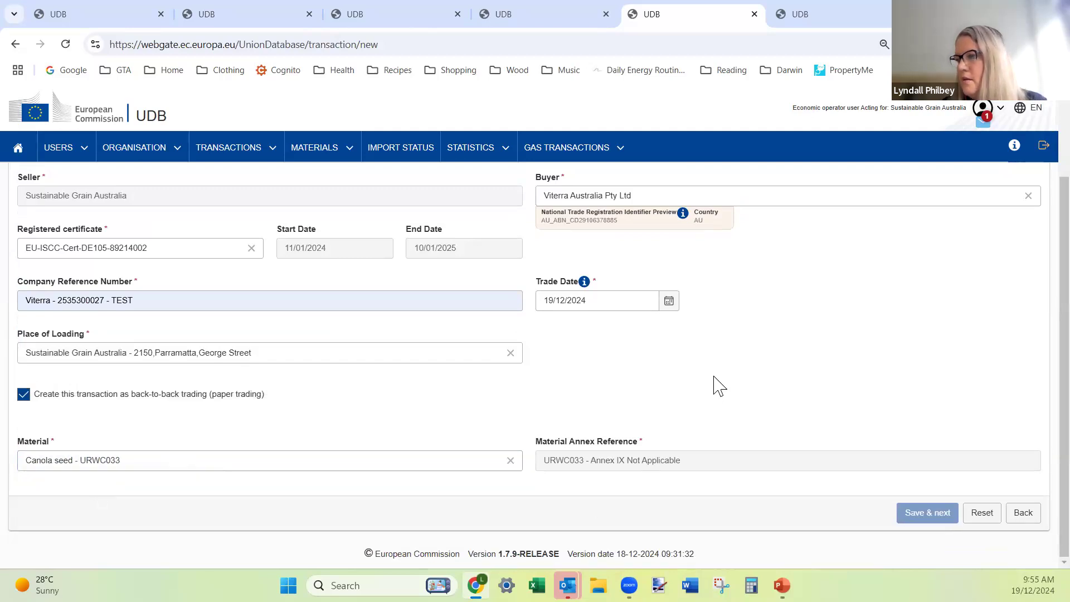
scroll(714, 375, "down", 4)
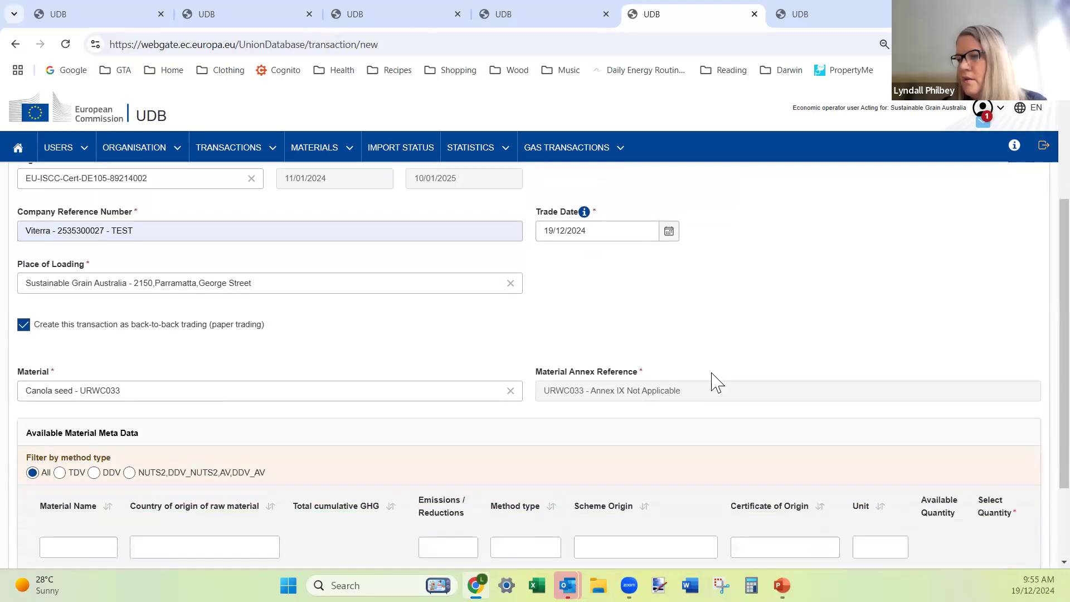
- Select the canola seed lot with 15.45 tonnes available and set its quantity to 1 tonne
scroll(714, 381, "down", 3)
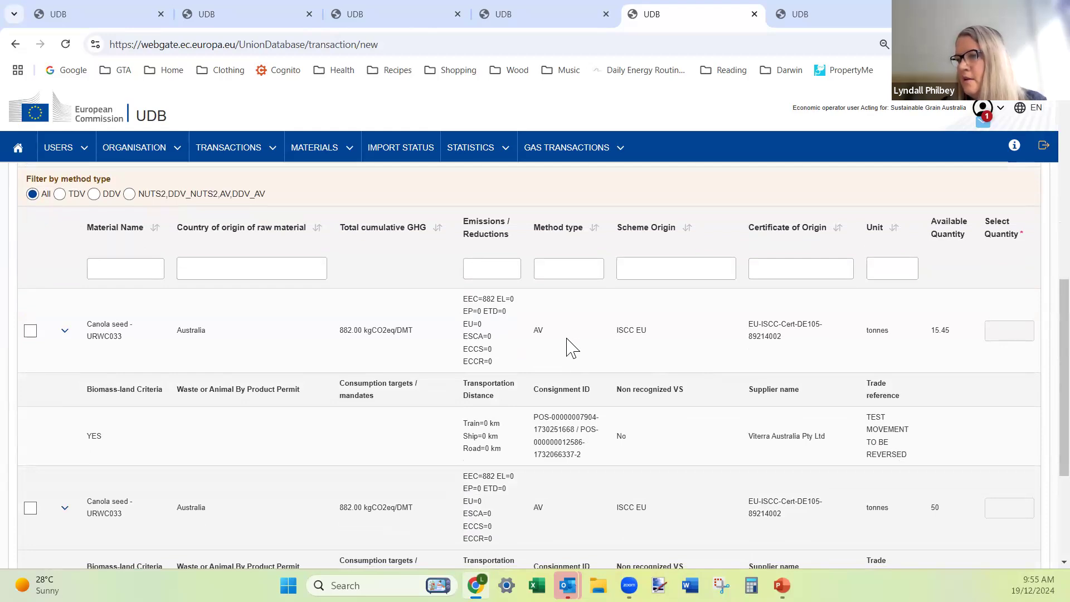
scroll(544, 334, "down", 4)
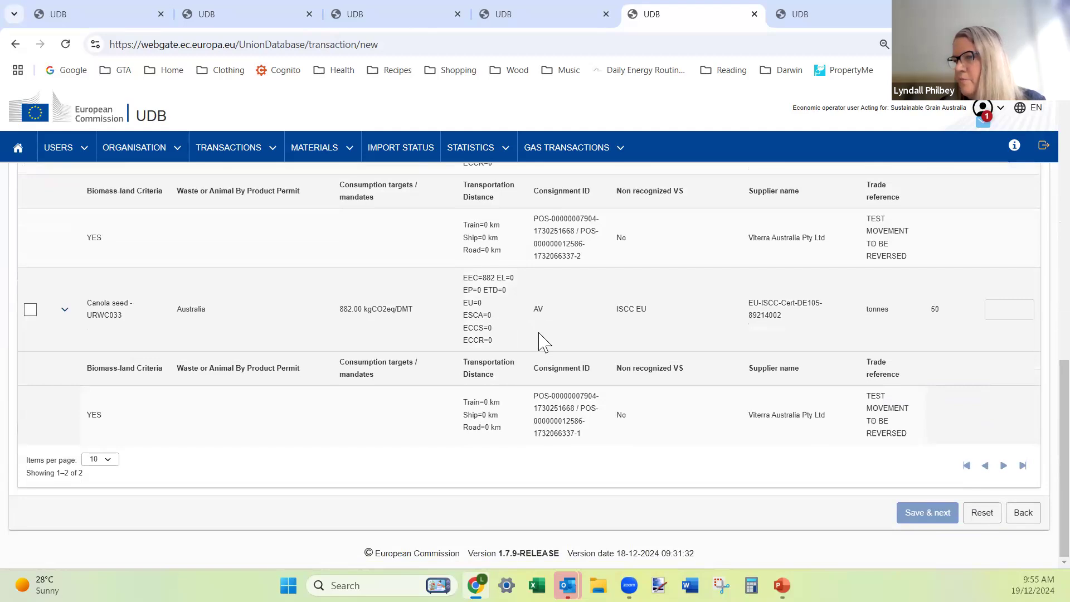
scroll(543, 342, "up", 3)
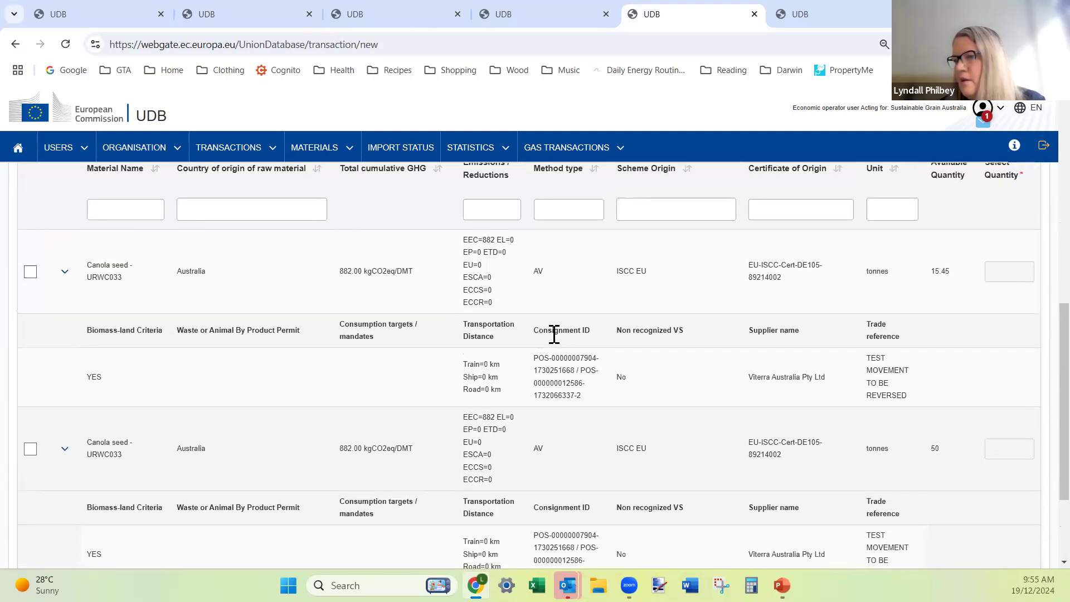
left_click(30, 272)
left_click(1000, 260)
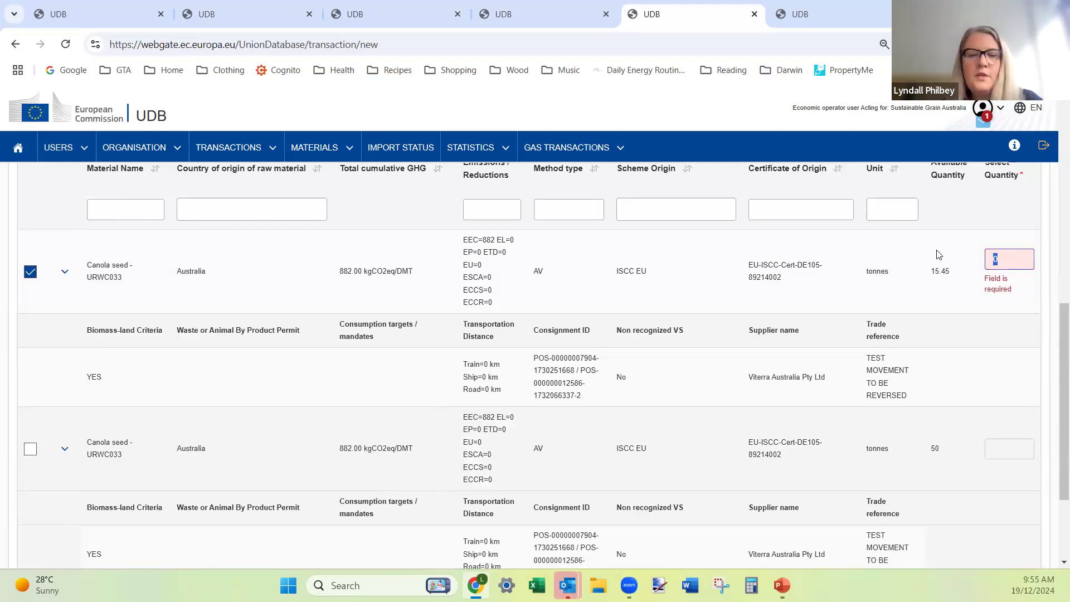
type("1")
scroll(916, 385, "down", 3)
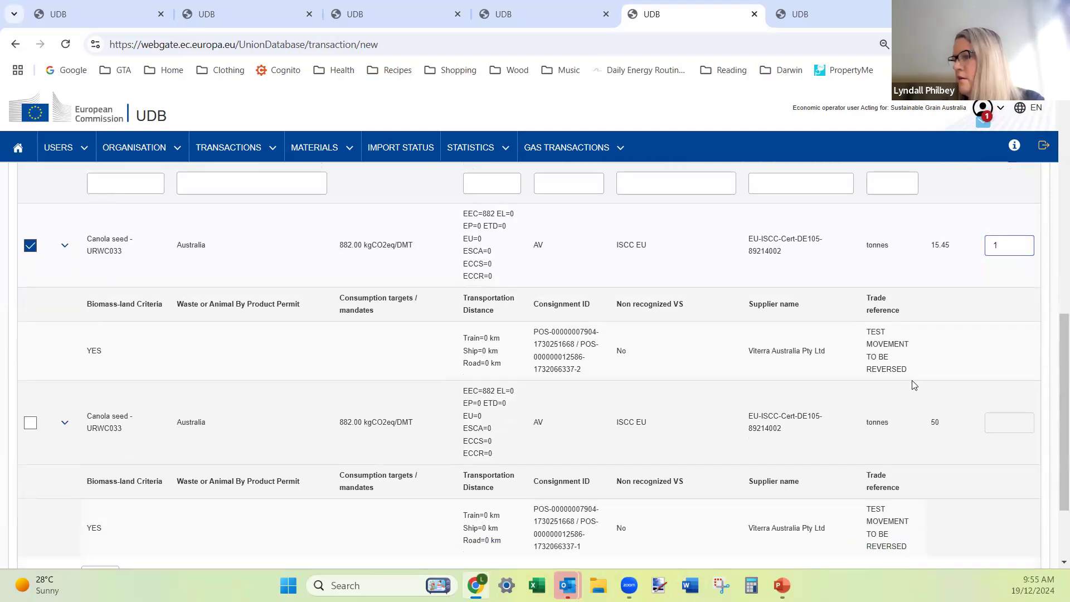
- Save the back-to-back transaction and confirm its selected canola seed material meta data
left_click(931, 515)
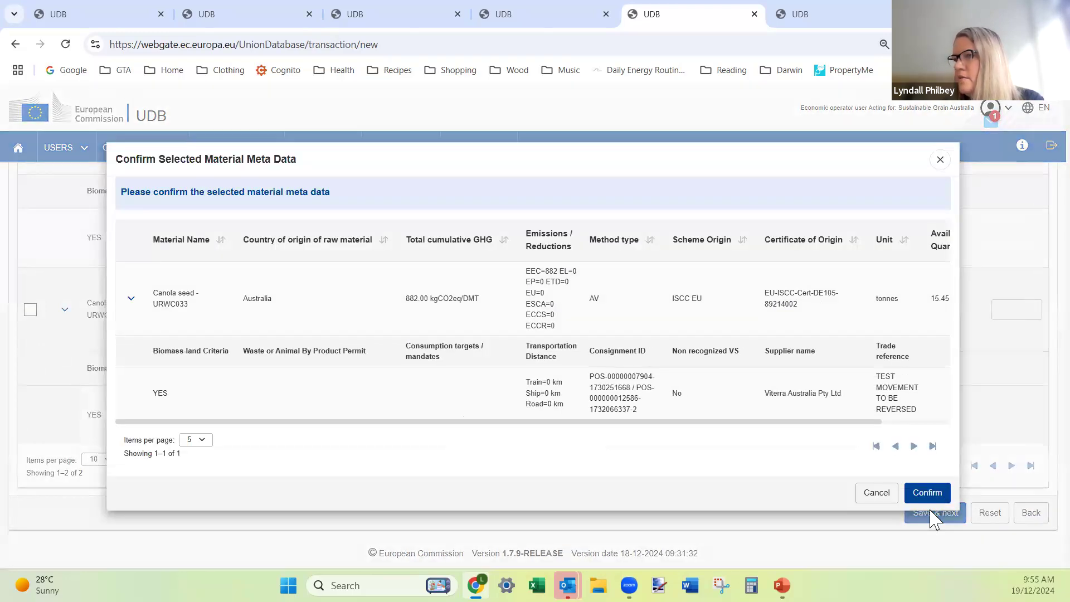
left_click_drag(736, 422, 942, 465)
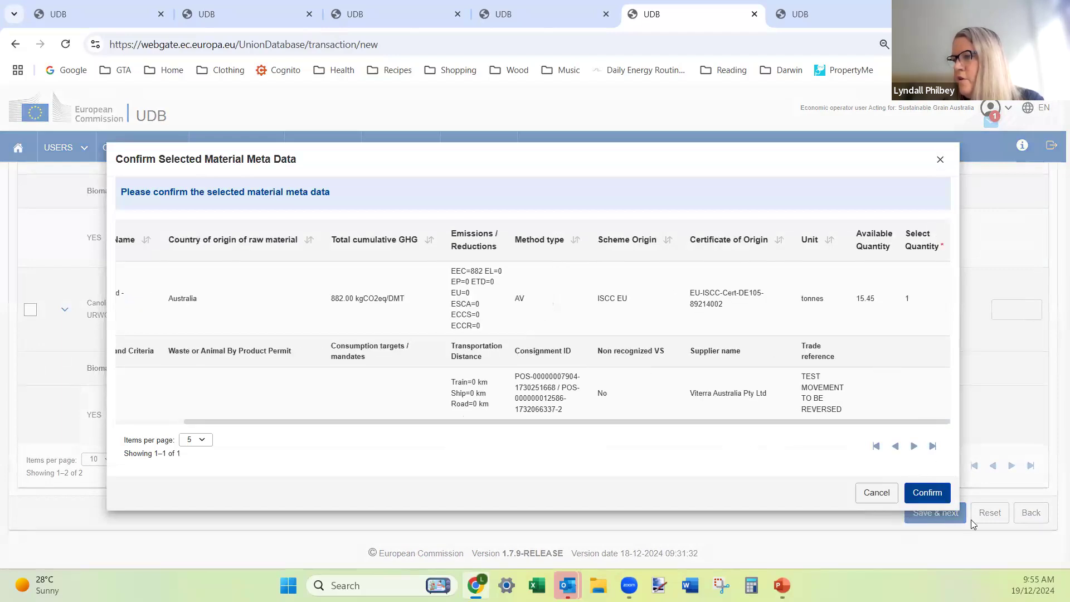
left_click(940, 497)
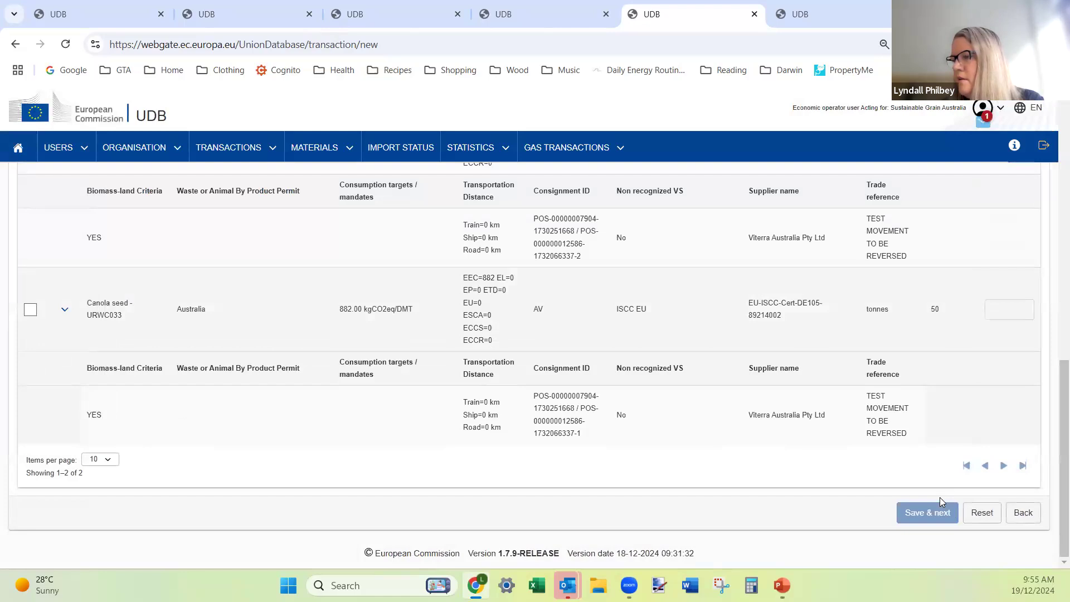
left_click(941, 503)
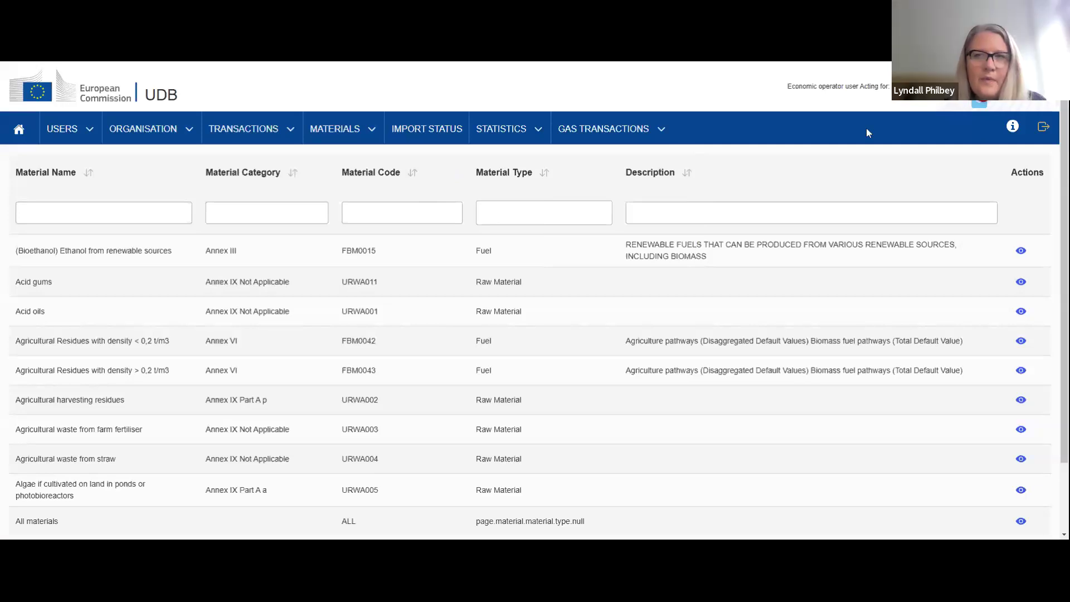
left_click(976, 105)
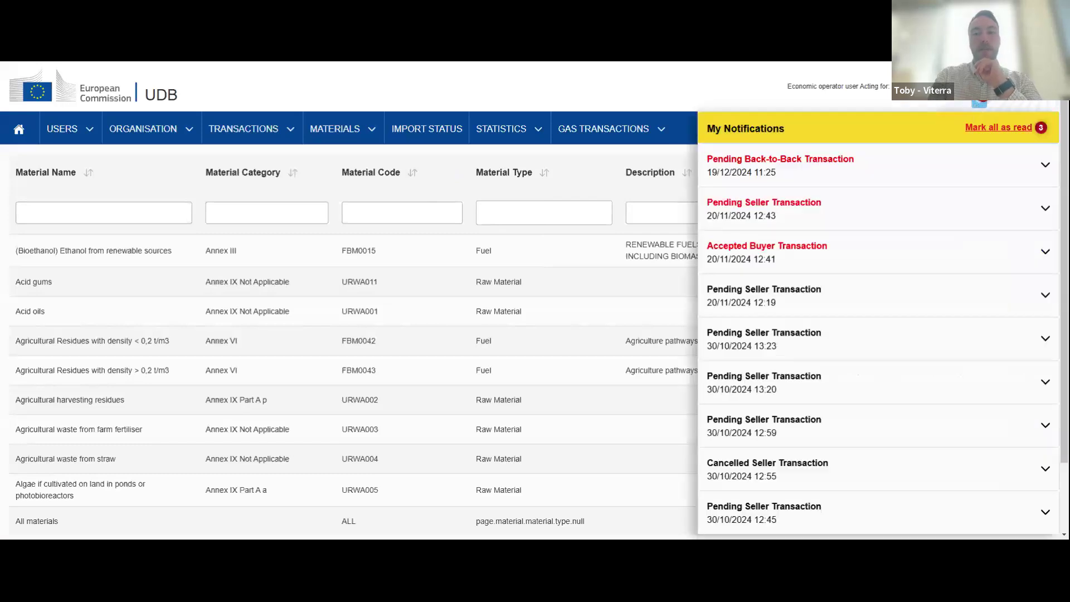
left_click(839, 159)
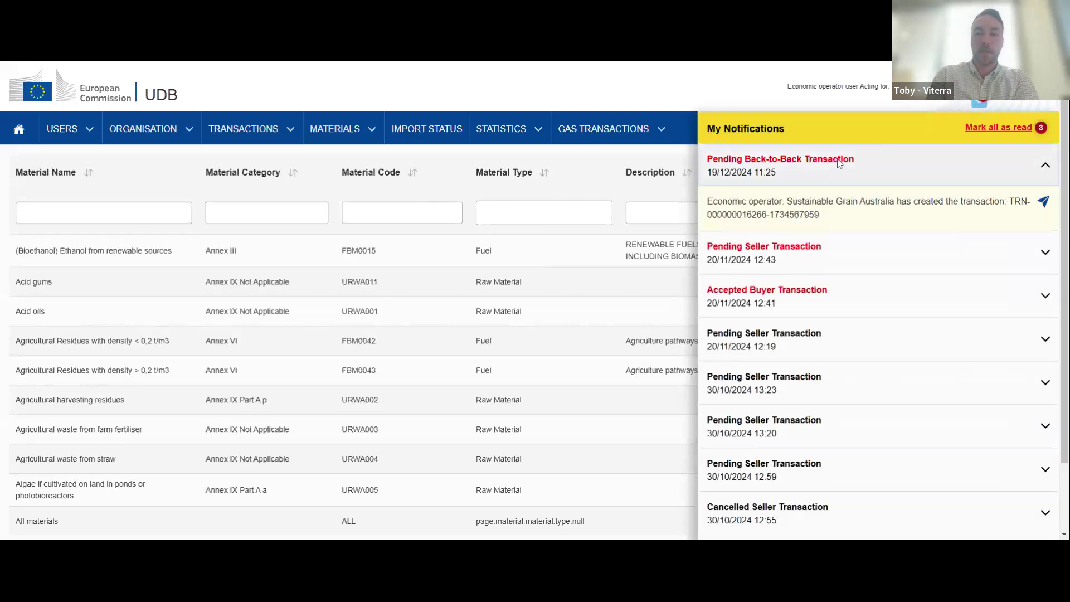
left_click(653, 340)
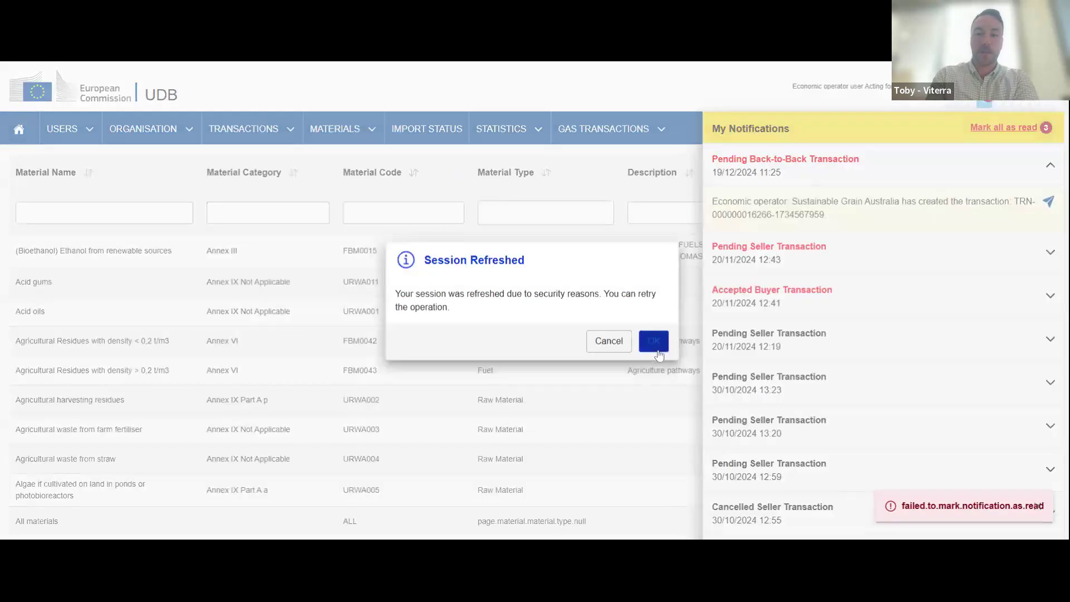
left_click(979, 109)
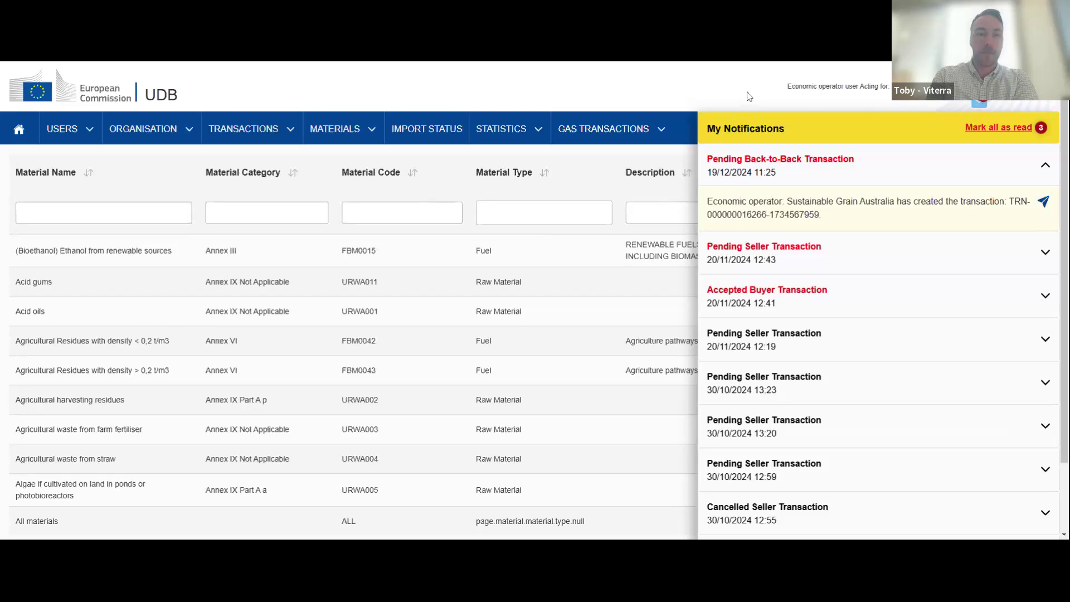
left_click(1043, 203)
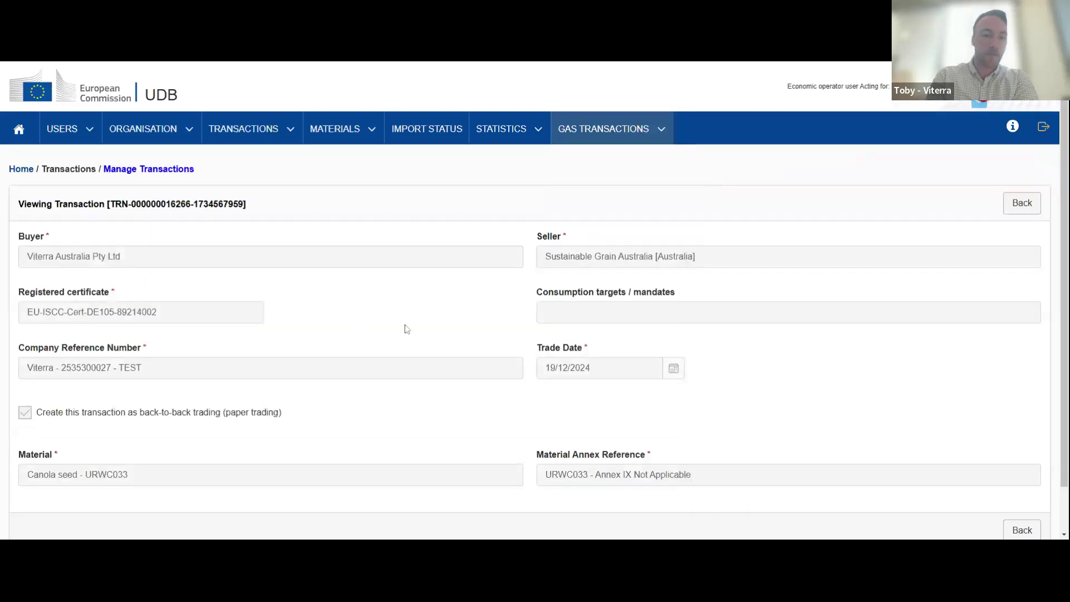
scroll(403, 350, "down", 3)
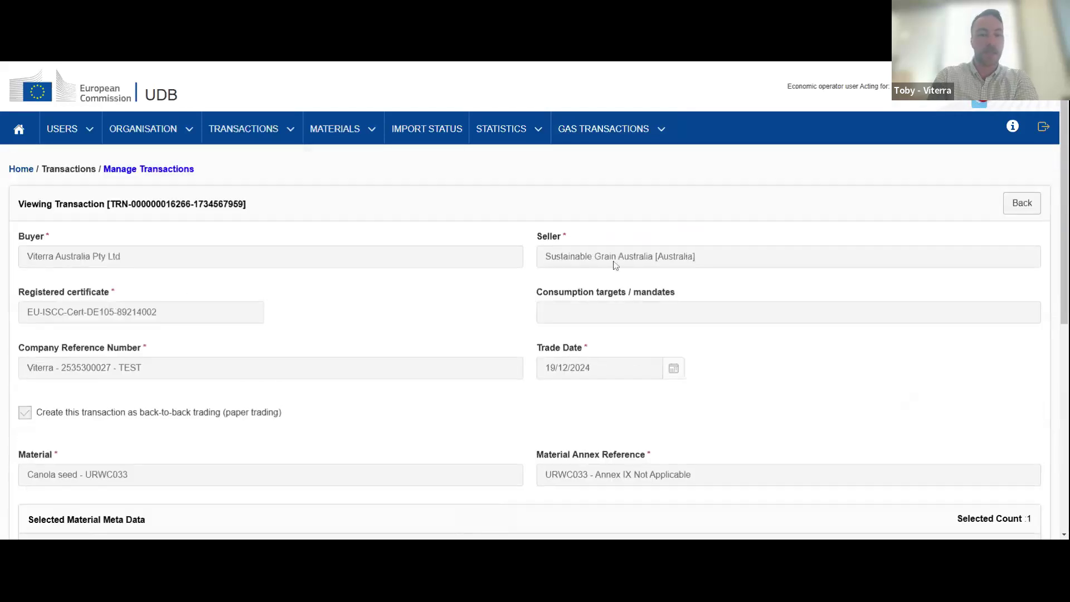
scroll(393, 350, "down", 6)
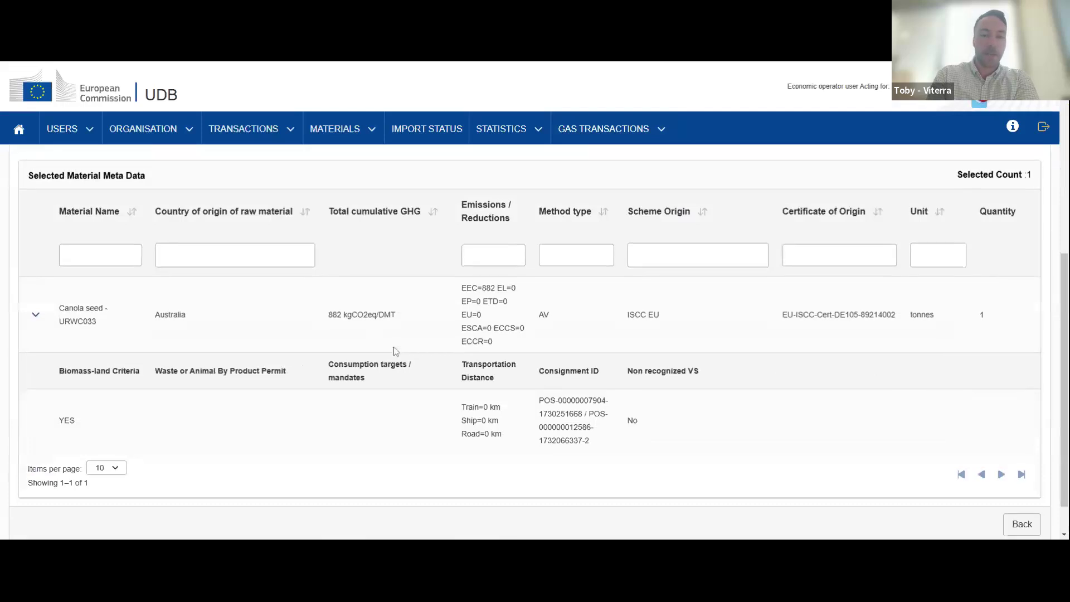
scroll(596, 460, "up", 7)
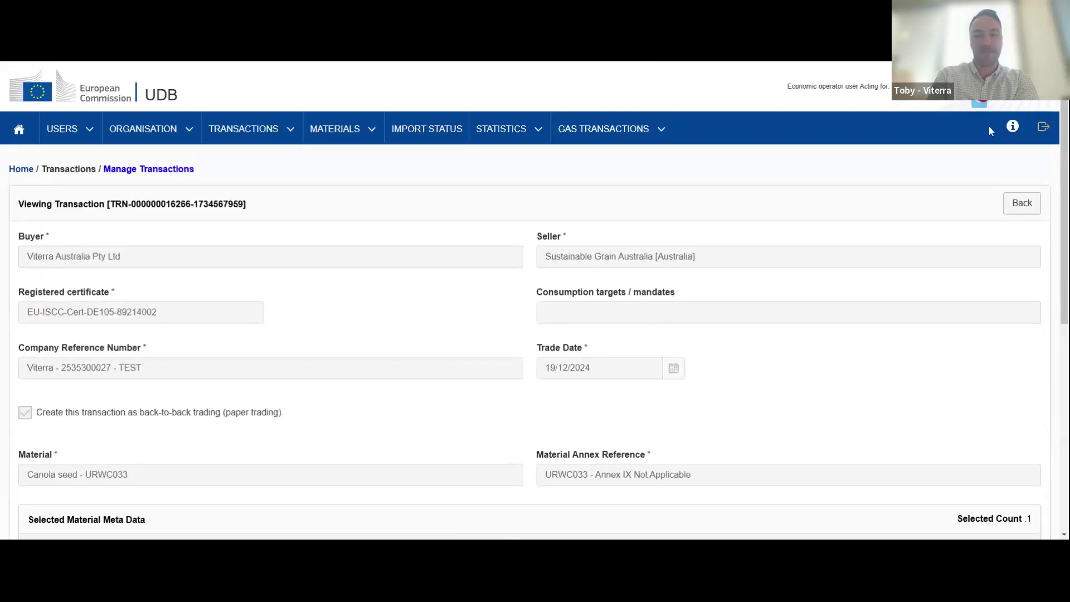
- Accept the pending back-to-back canola seed transaction from Sustainable Grain Australia and confirm the acceptance
left_click(243, 128)
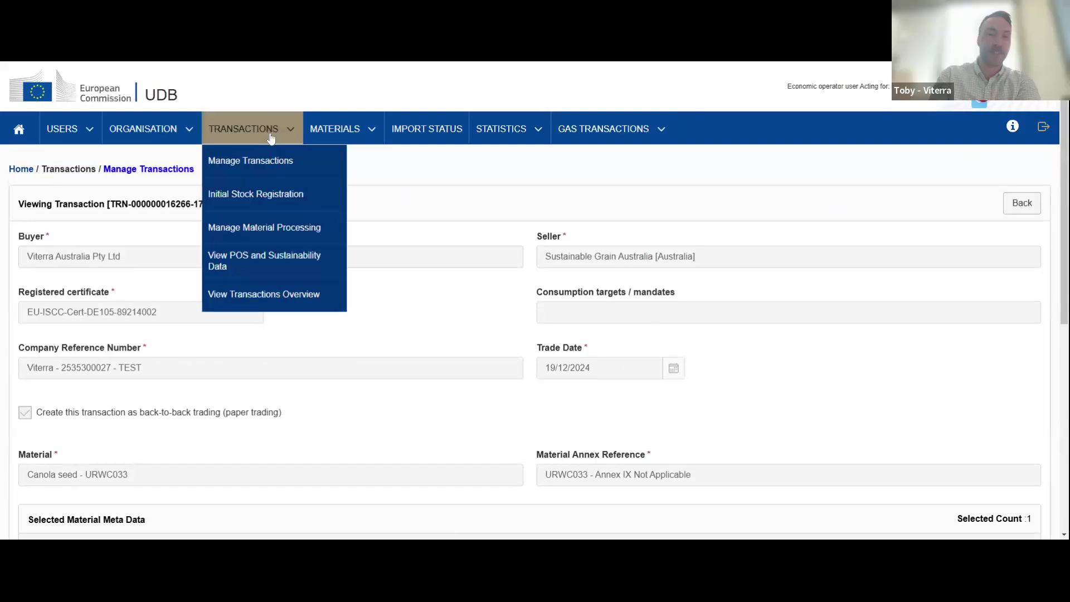
left_click(268, 165)
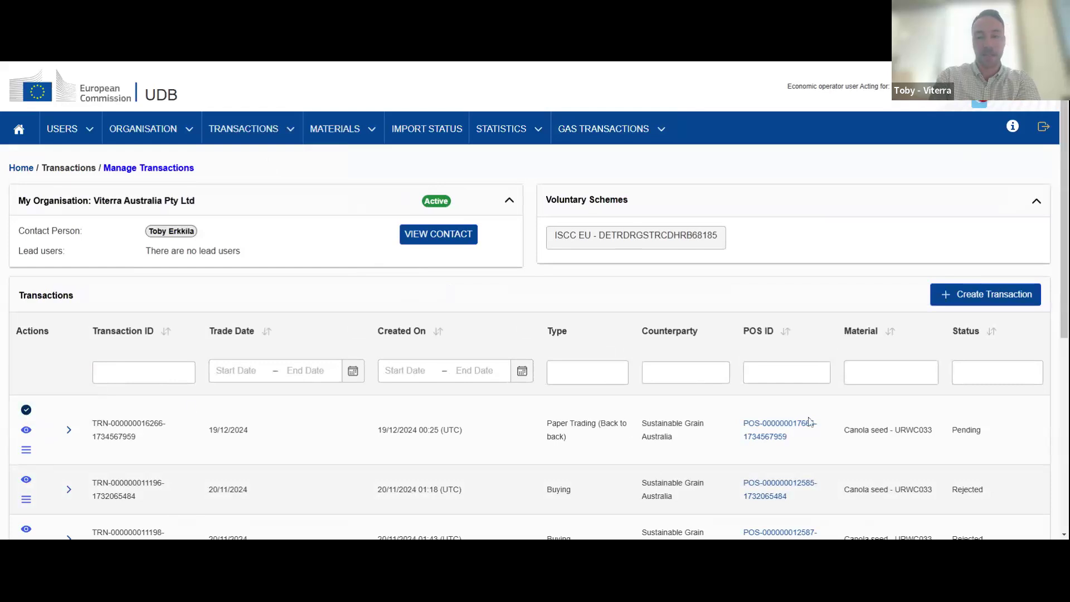
left_click(26, 410)
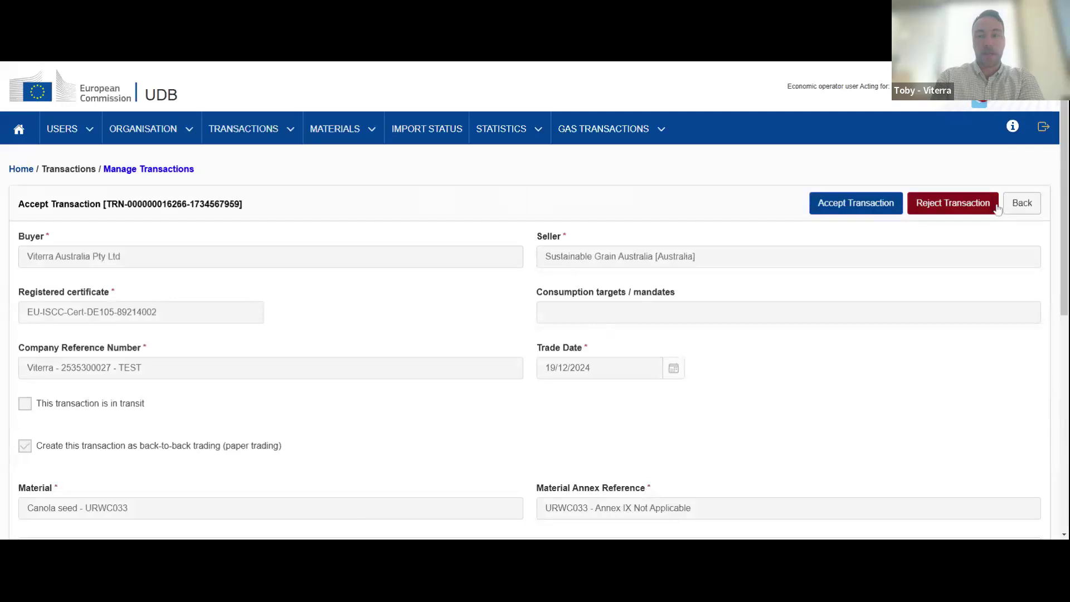
scroll(638, 325, "down", 2)
scroll(638, 324, "down", 5)
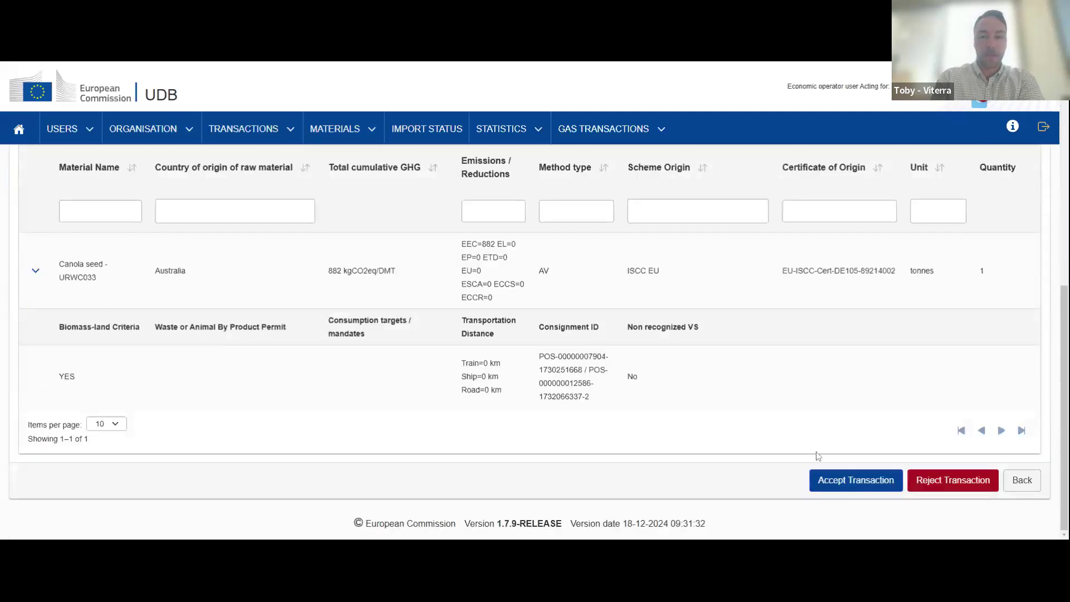
left_click(835, 480)
left_click(707, 333)
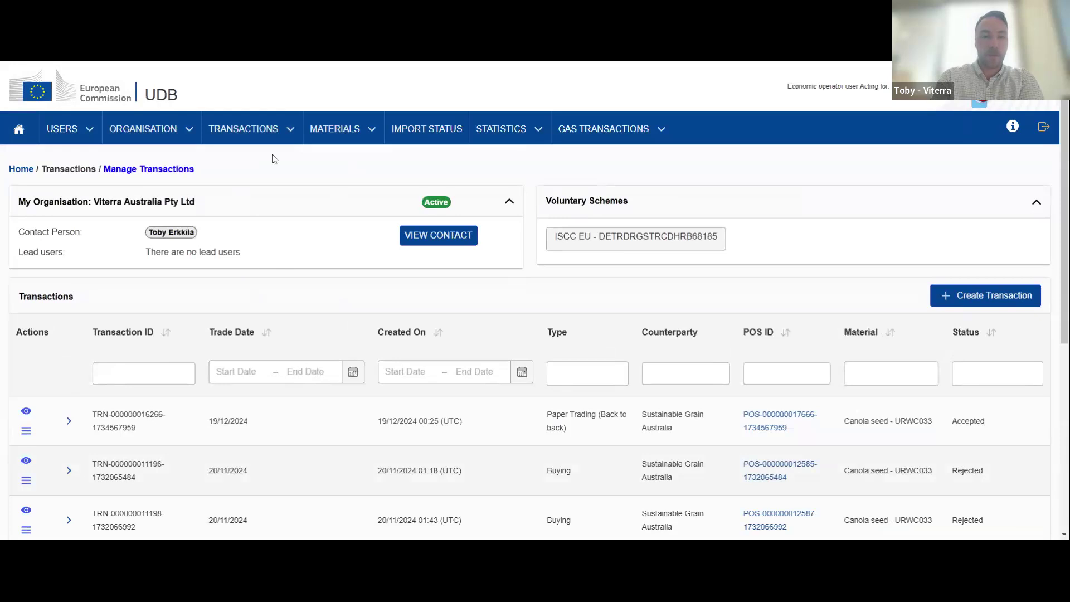
- View the details of the accepted back-to-back transaction with Sustainable Grain Australia
left_click(25, 412)
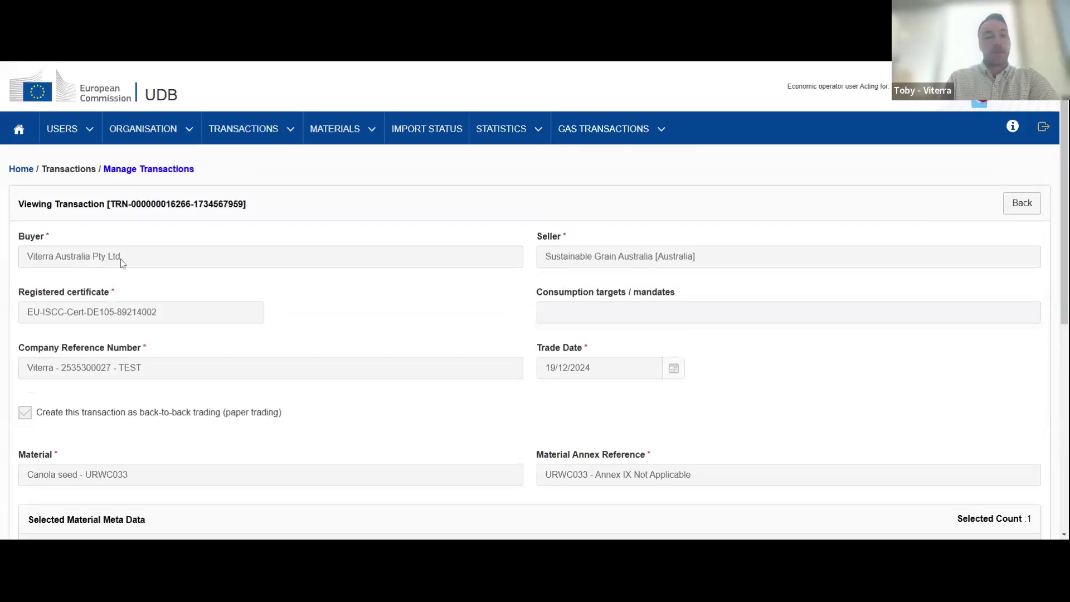
left_click(245, 134)
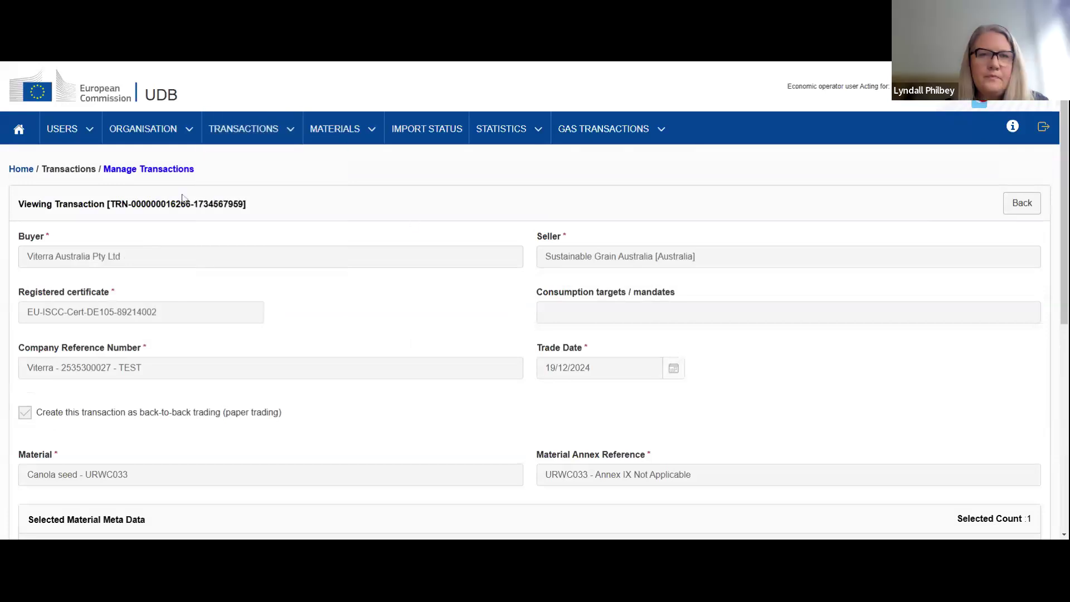
scroll(268, 369, "down", 1)
scroll(266, 372, "up", 1)
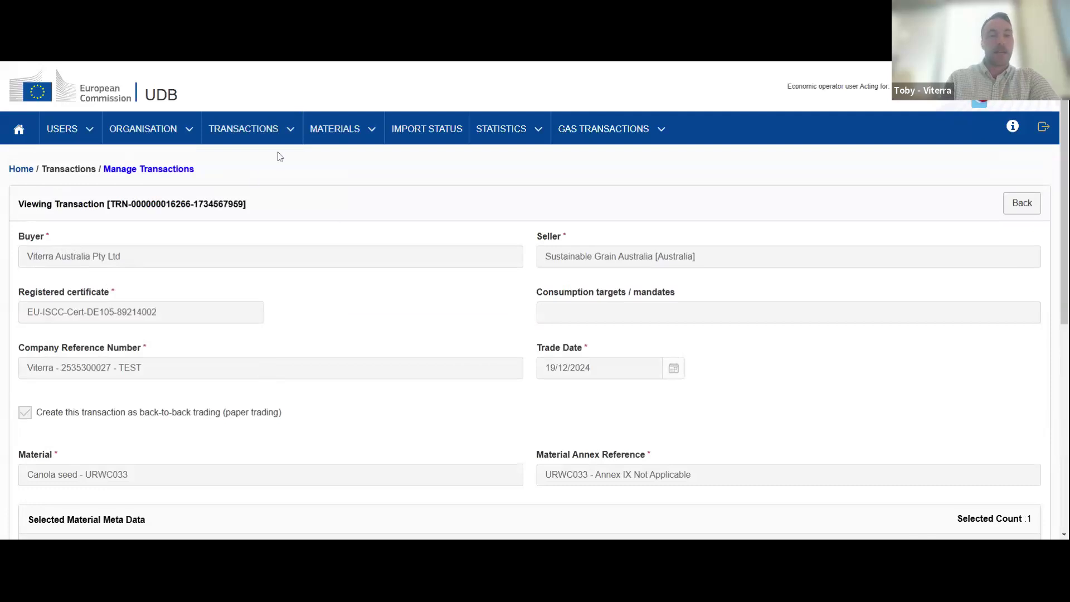
- Start a new transaction for Viterra Australia Pty Ltd and mark it as an internal transfer
left_click(276, 131)
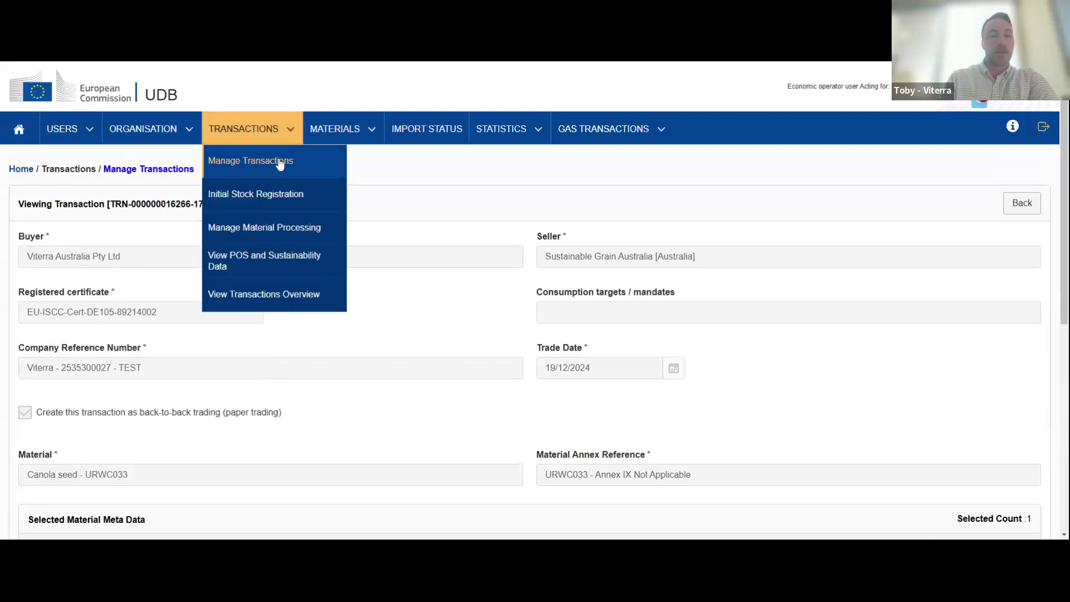
left_click(280, 162)
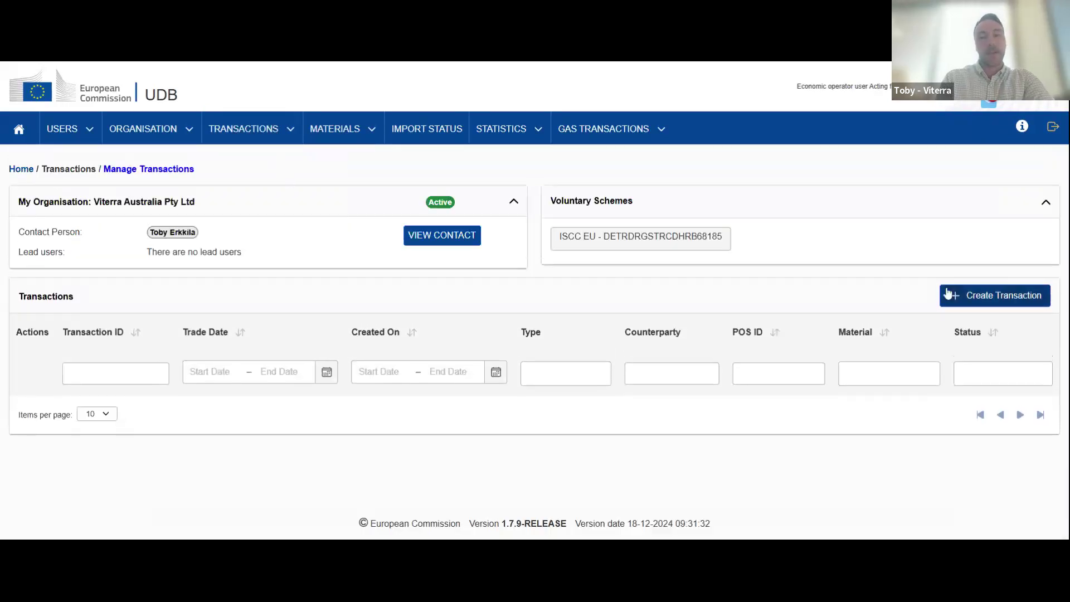
left_click(954, 292)
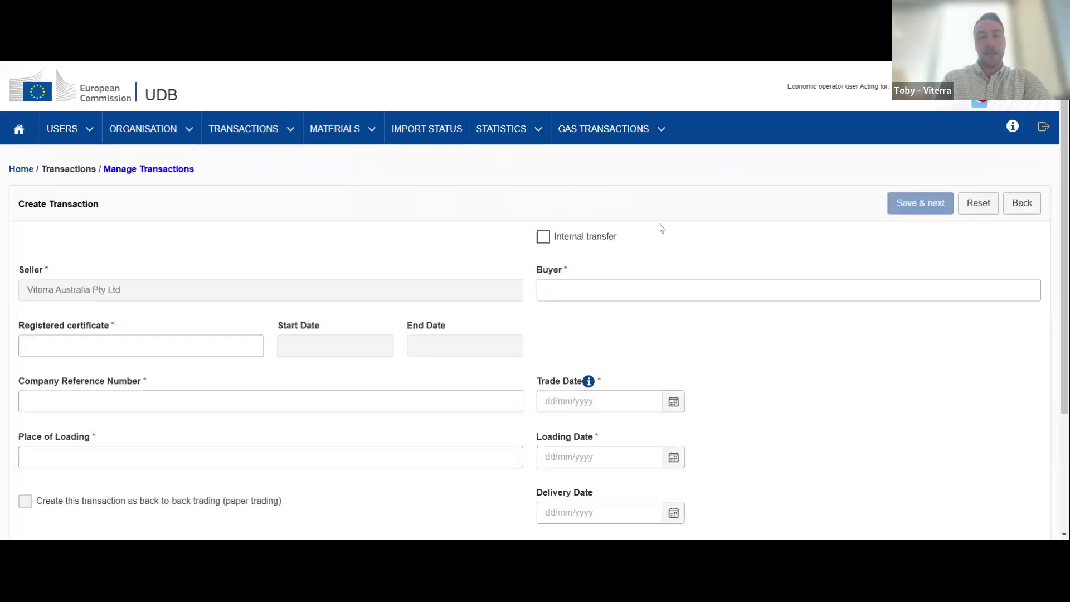
left_click(578, 238)
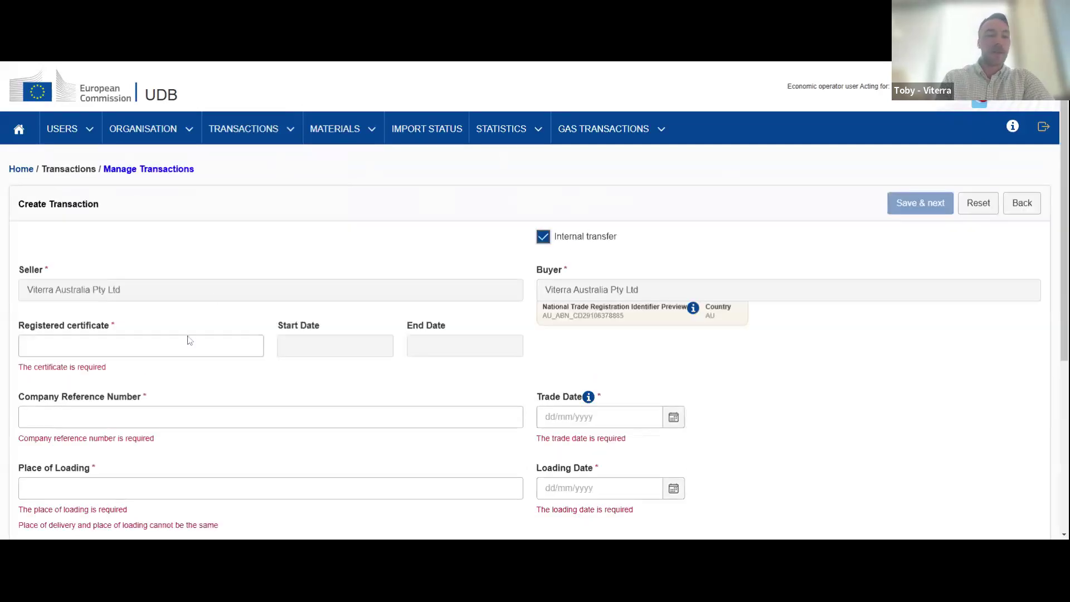
- Examine the internal transfer form, including the place of delivery choices, the date fields and the additional emissions declaration
scroll(165, 397, "down", 1)
scroll(165, 398, "down", 2)
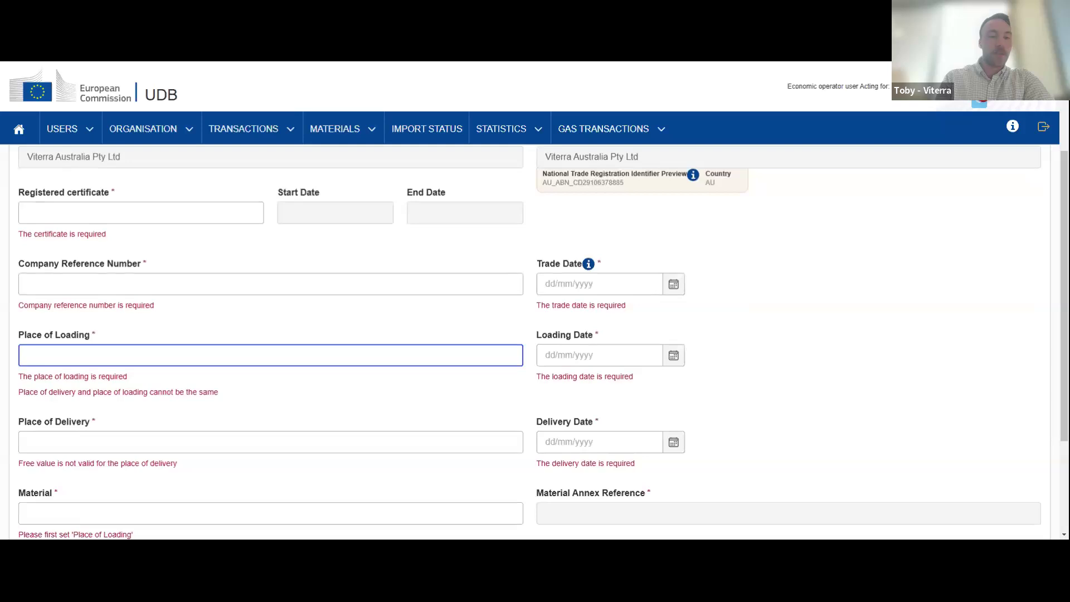
scroll(156, 355, "up", 1)
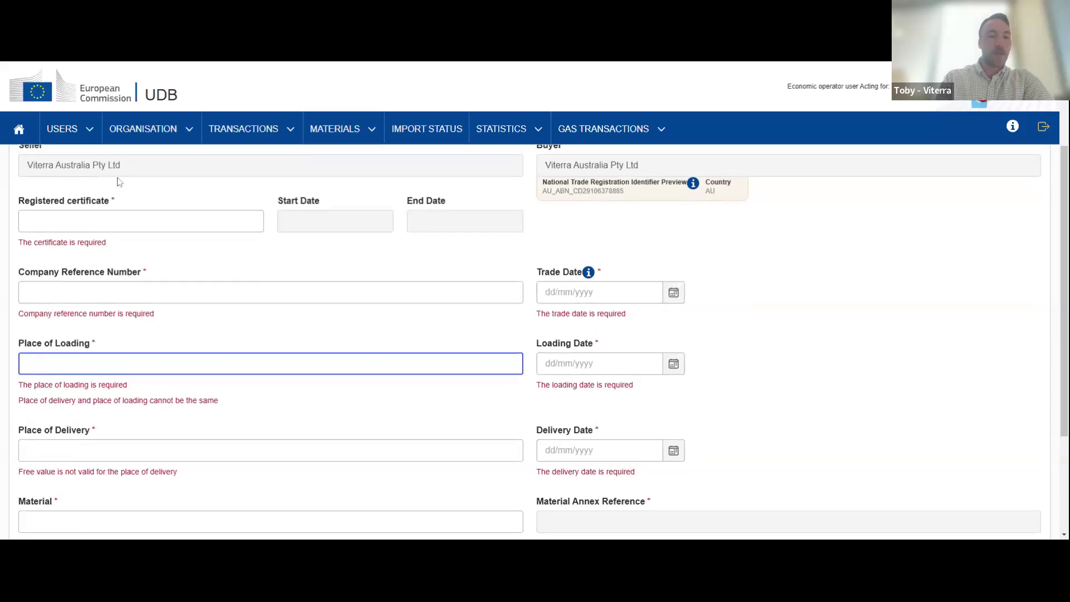
left_click(158, 450)
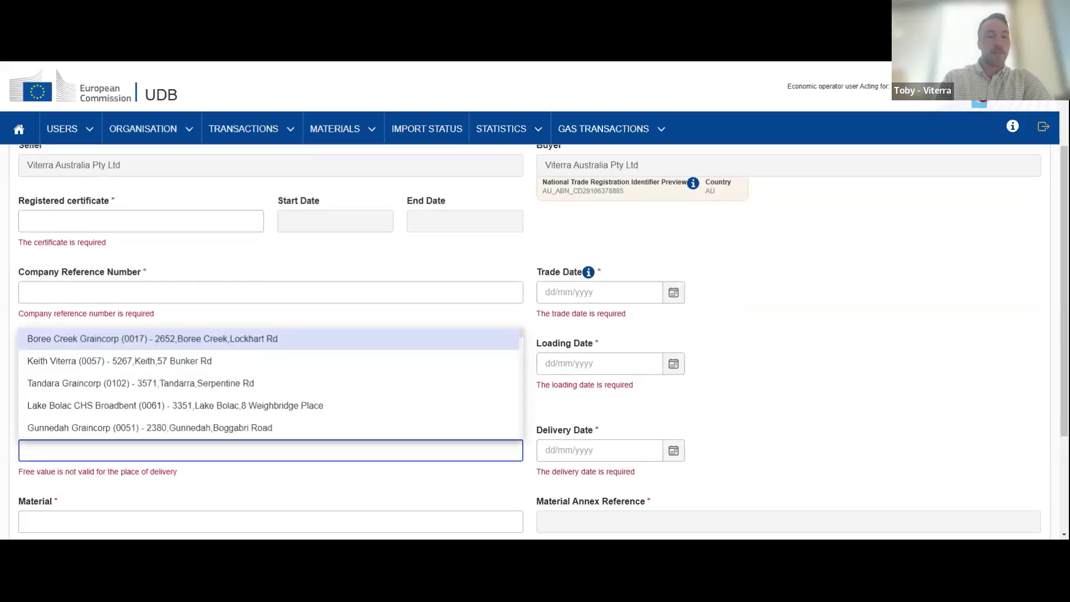
left_click(733, 365)
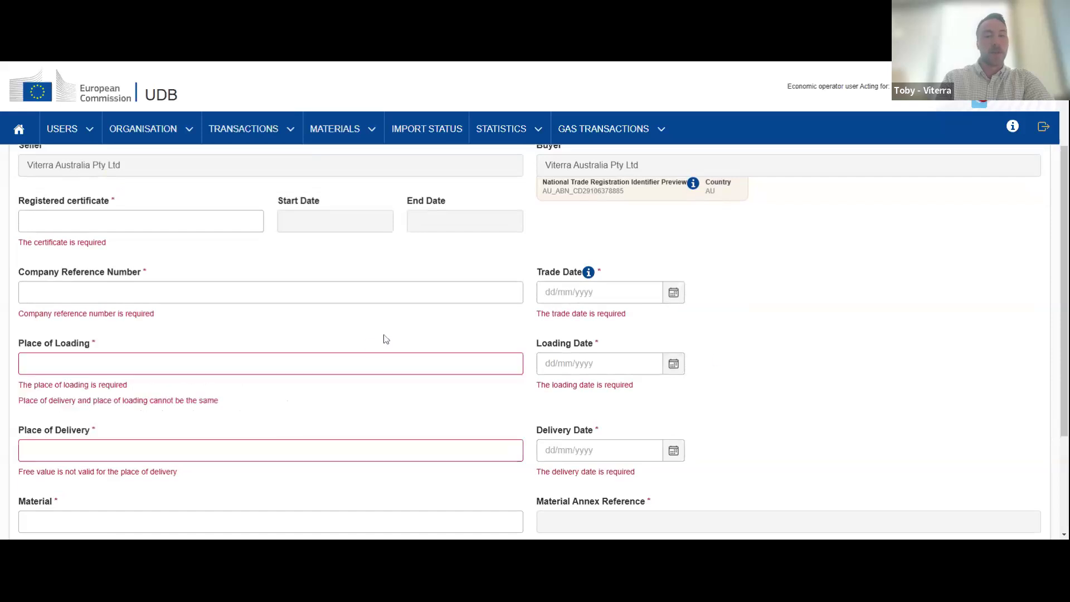
scroll(366, 344, "down", 3)
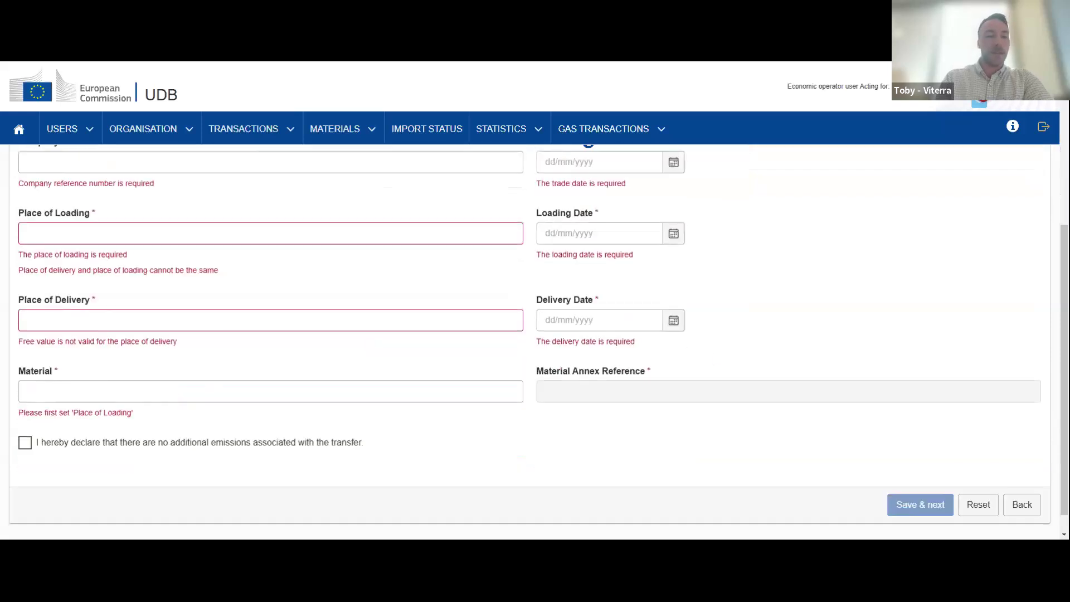
scroll(282, 360, "down", 1)
scroll(279, 358, "up", 5)
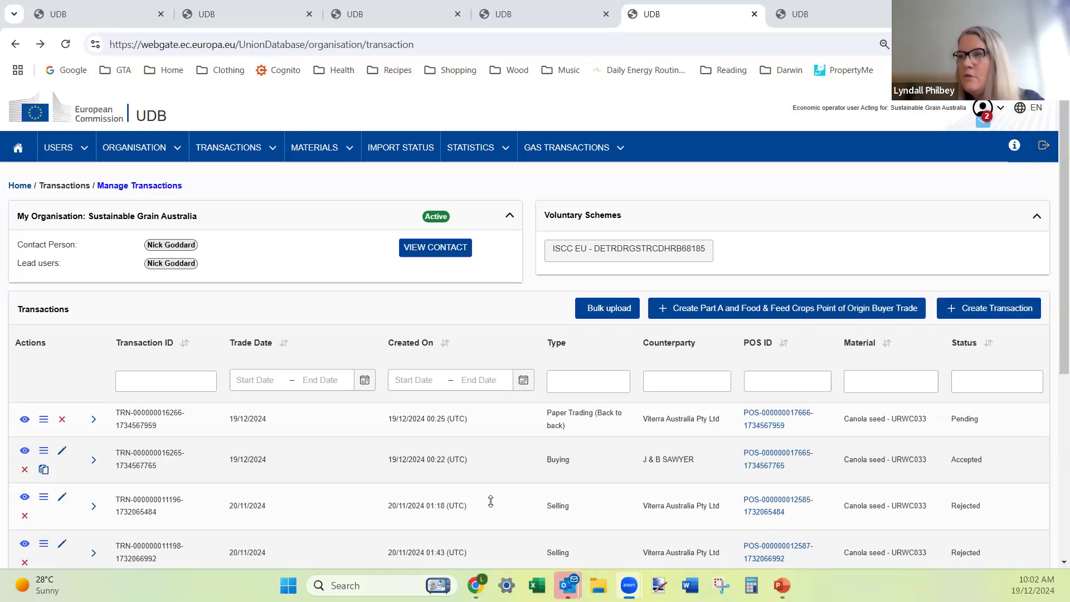
- Go back to the open Initial Stock Registration page of Sustainable Grain Australia
left_click(211, 11)
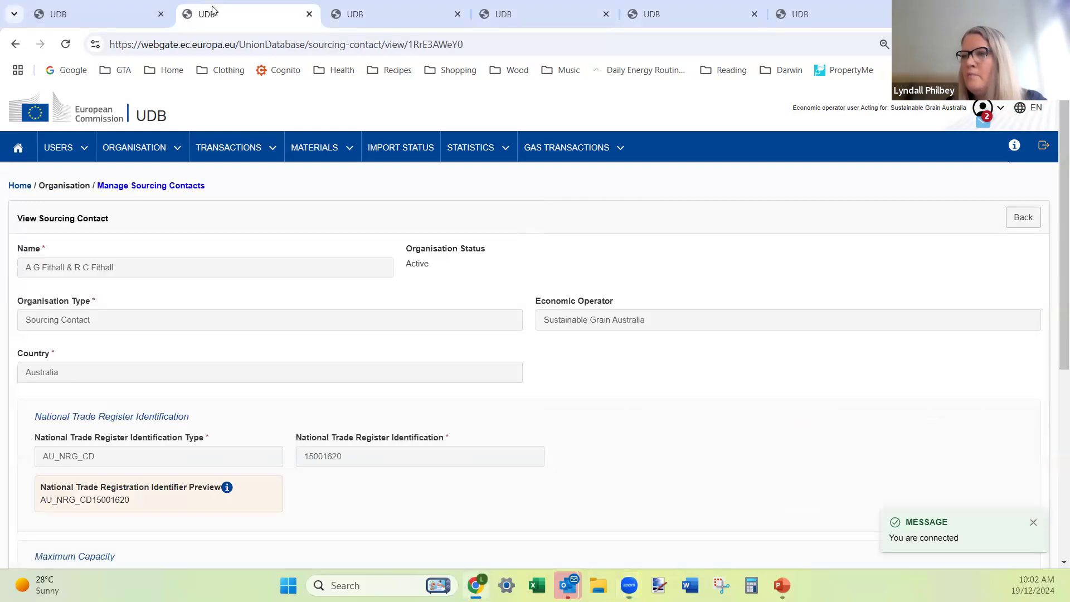
left_click(354, 12)
left_click(764, 361)
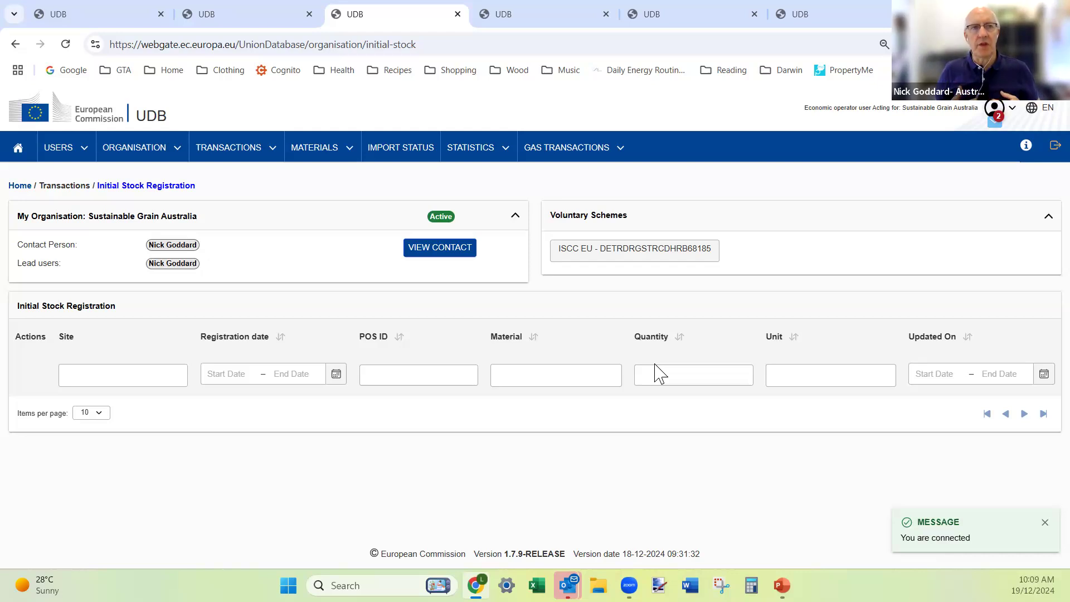
- Review the sourcing contact's record down to its maximum capacity, legal type and address
left_click(240, 13)
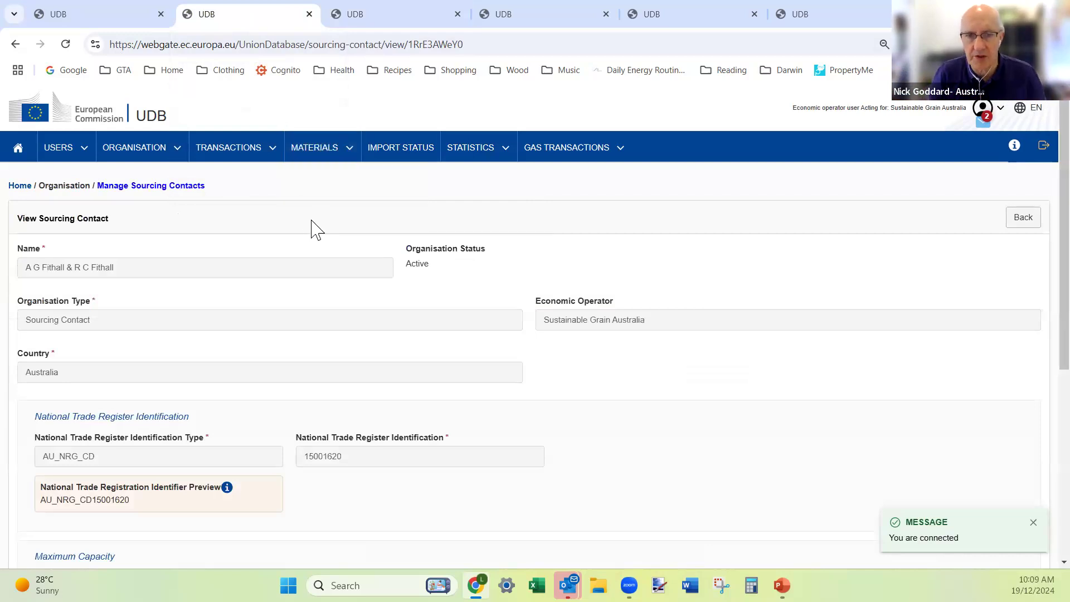
scroll(312, 229, "down", 2)
scroll(312, 228, "down", 3)
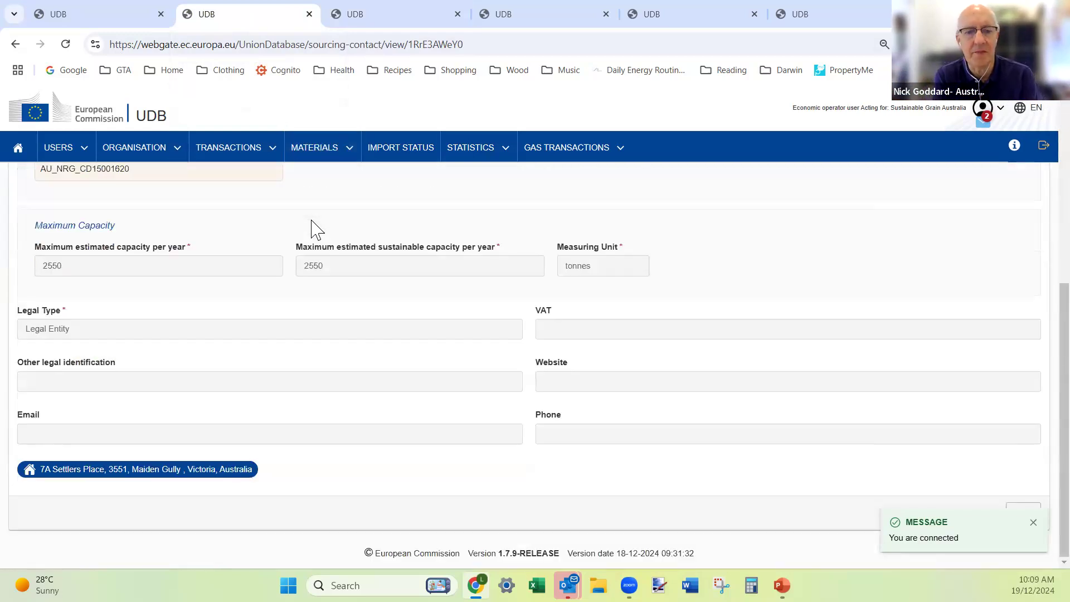
- Refresh the site's stock account list for materials registered from 01/01/2024 to 19/12/2024
left_click(517, 17)
left_click(767, 358)
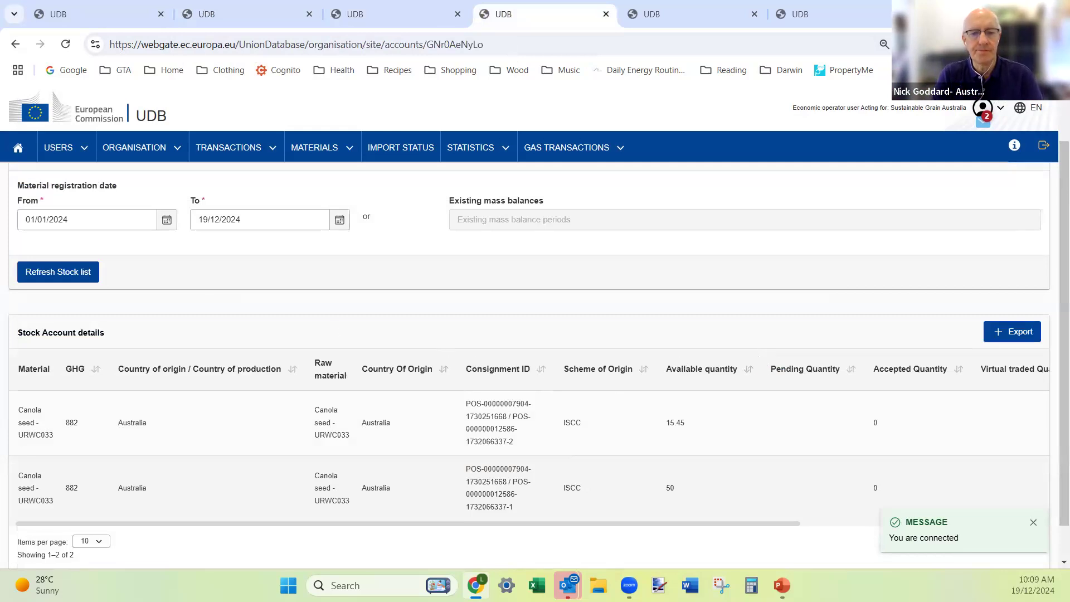
left_click(51, 273)
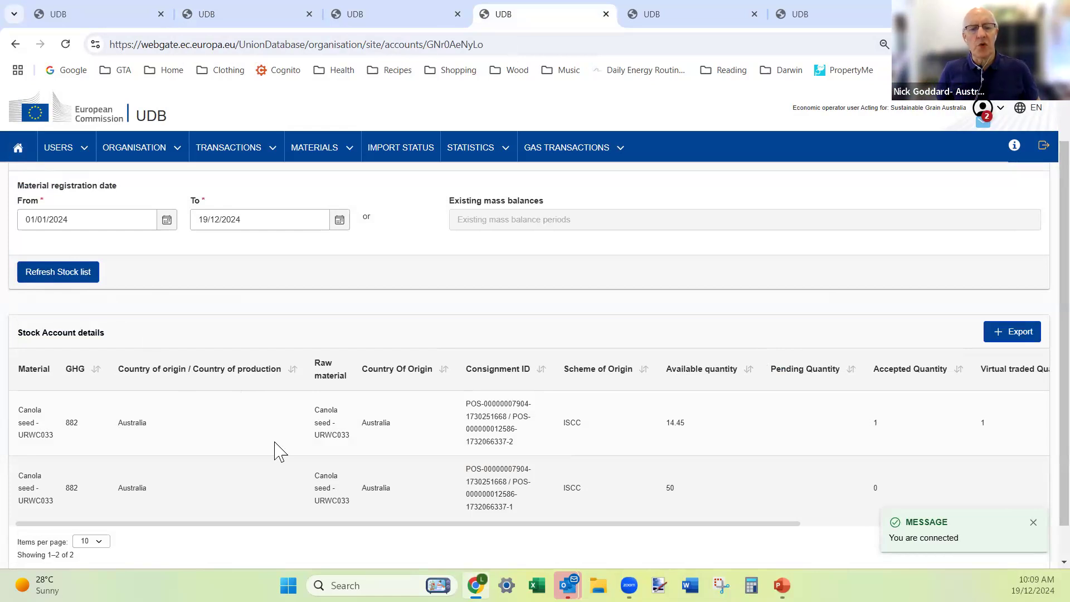
- Revisit the open transactions, stock account and initial stock pages, ending at the sourcing contact's general and trade register details
left_click(223, 9)
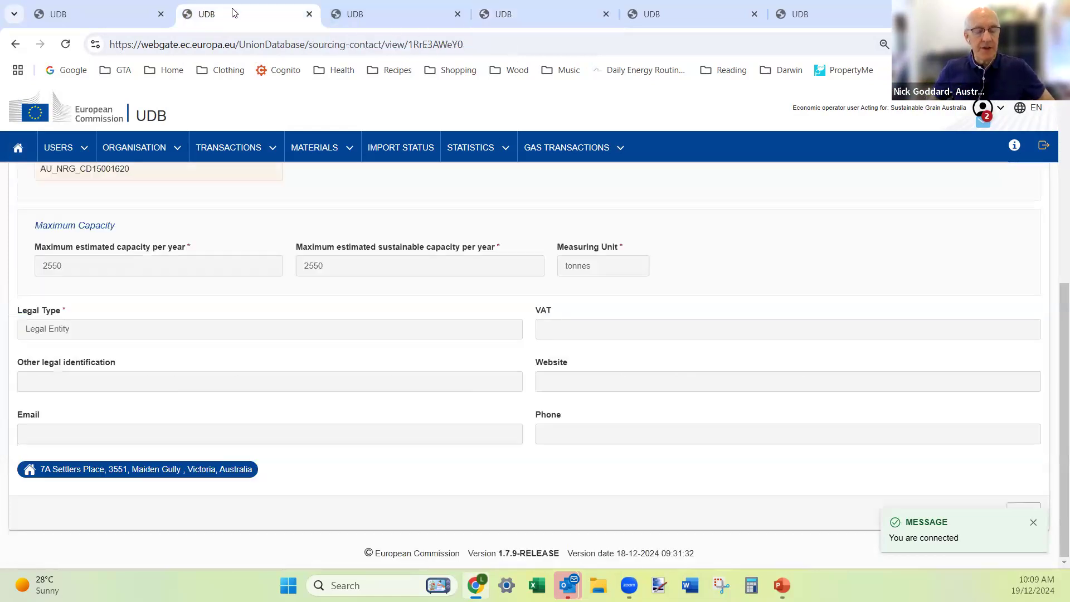
left_click(373, 17)
left_click(671, 18)
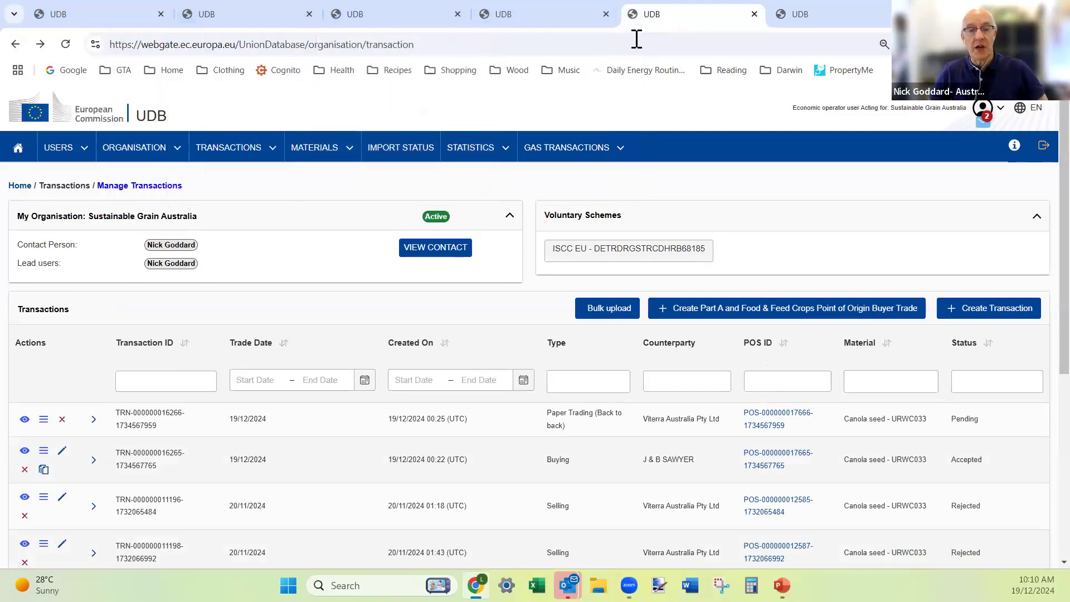
left_click(554, 7)
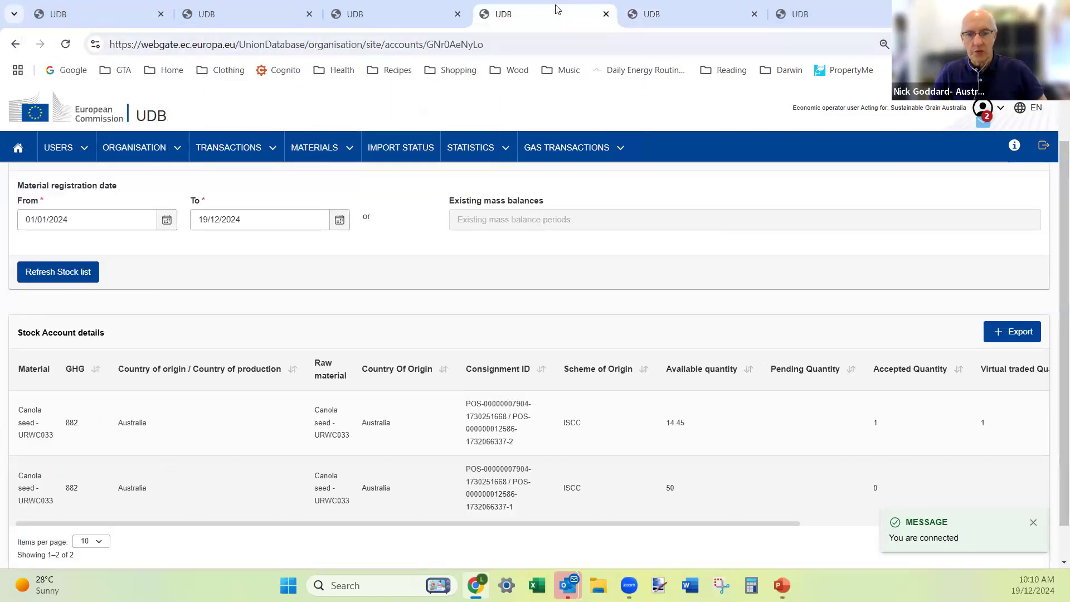
left_click(402, 14)
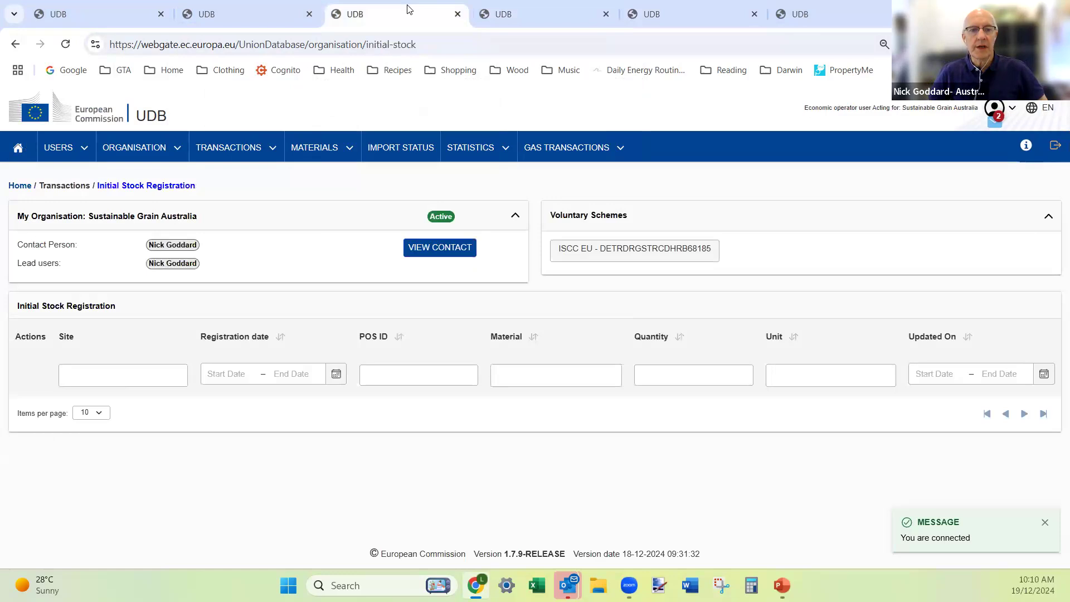
left_click(254, 16)
scroll(312, 364, "up", 5)
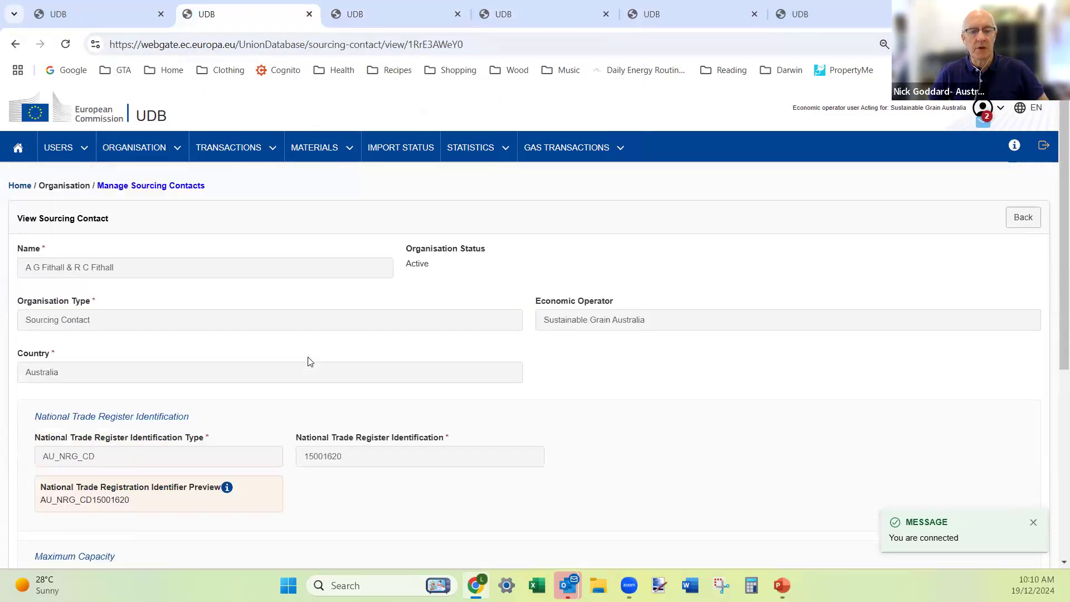